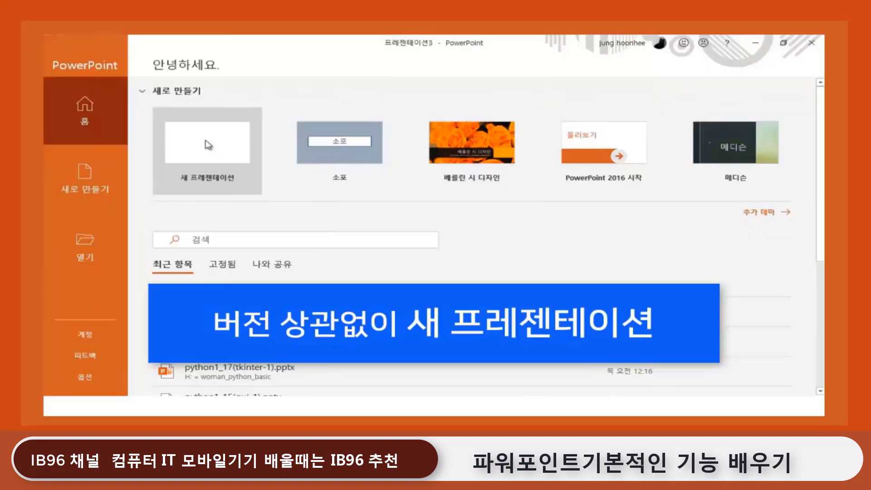
Step: Create a new blank presentation from the PowerPoint start screen
click(204, 141)
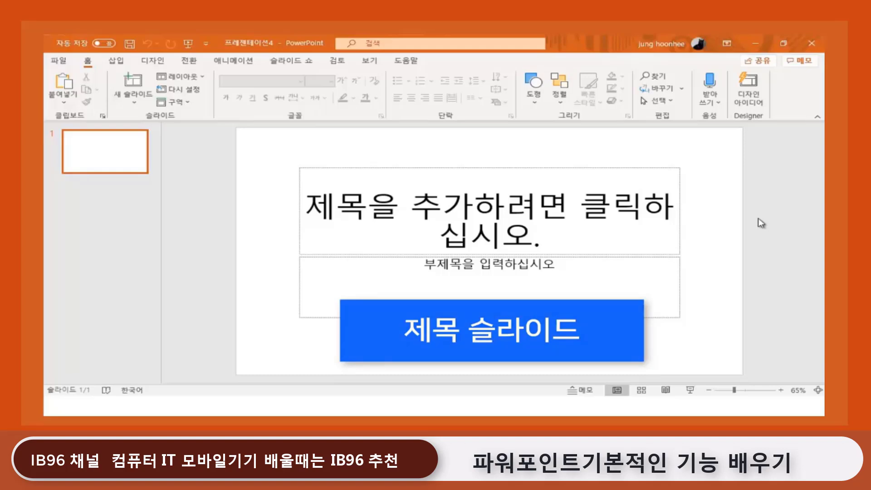
Step: Type the title 'AI기술을 이용한 소프트웨어' on the title slide, correcting typos along the way
click(341, 211)
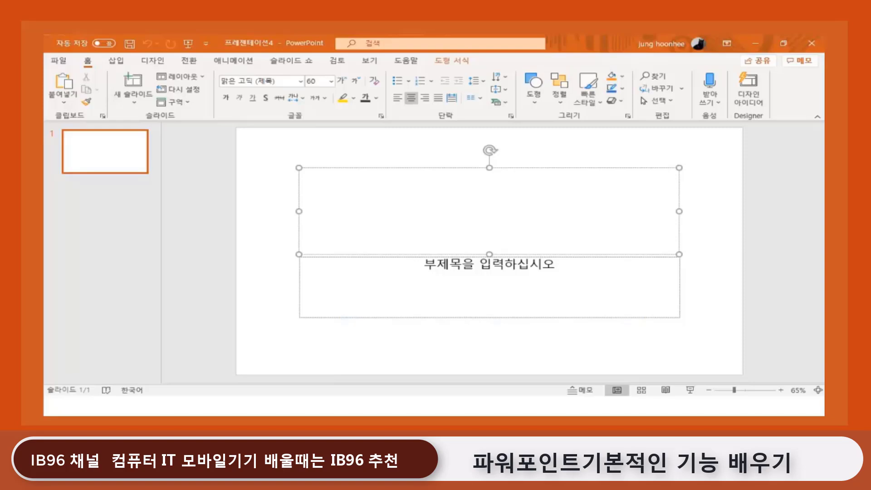
text(ㅁ)
key(BackSpace)
text(AI)
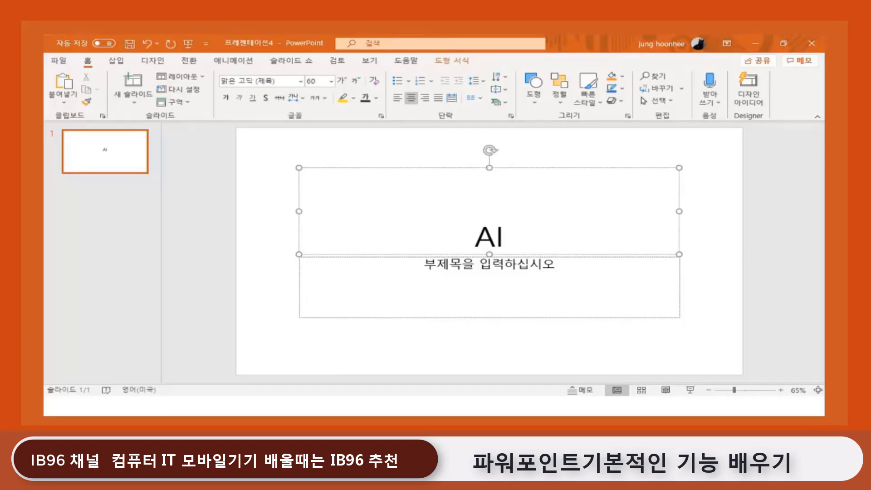
key(Hangul)
text(기술으)
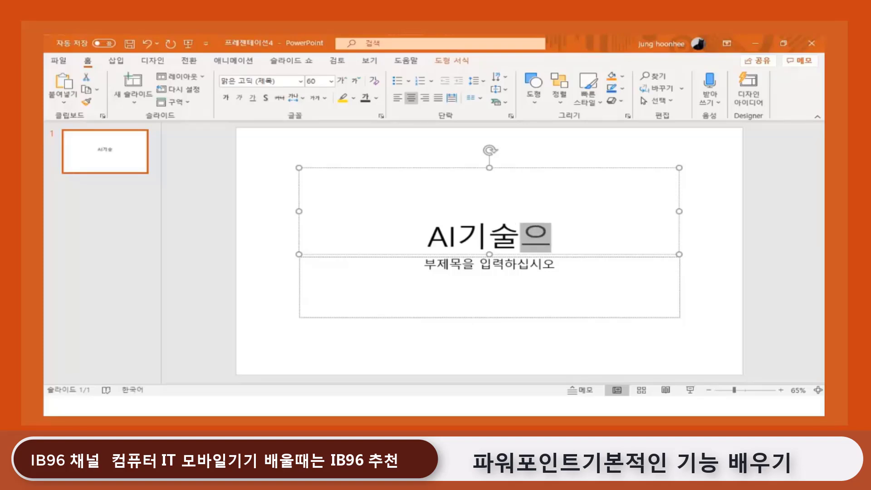
text(ㄹ 이욧ㅇㅎ)
key(BackSpace)
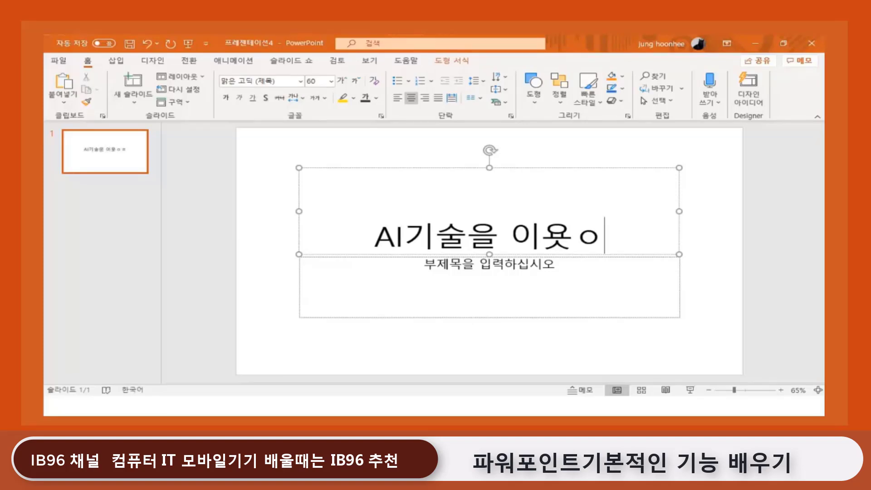
key(BackSpace)
key(BackSpace)
text(요ㅇ한 )
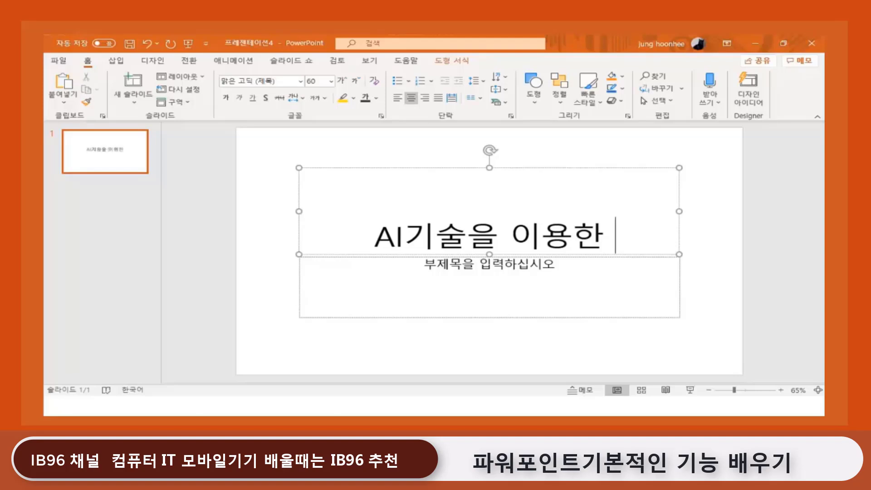
text(소프트)
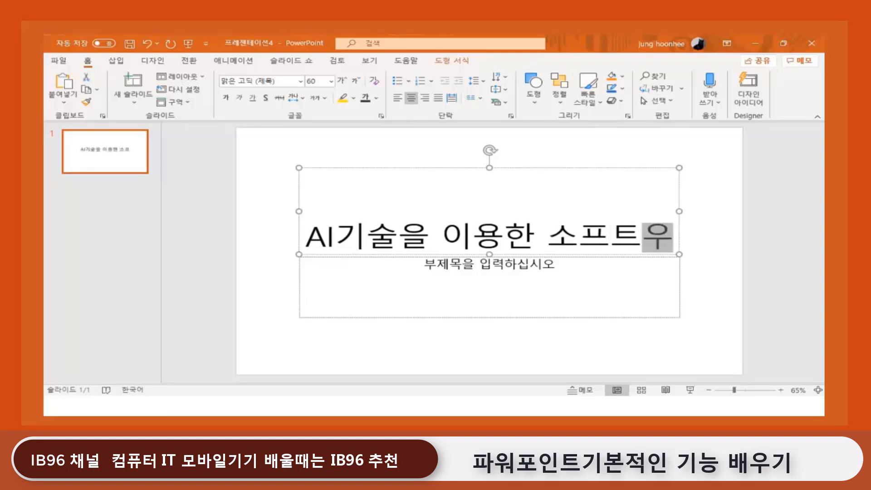
text(웨어)
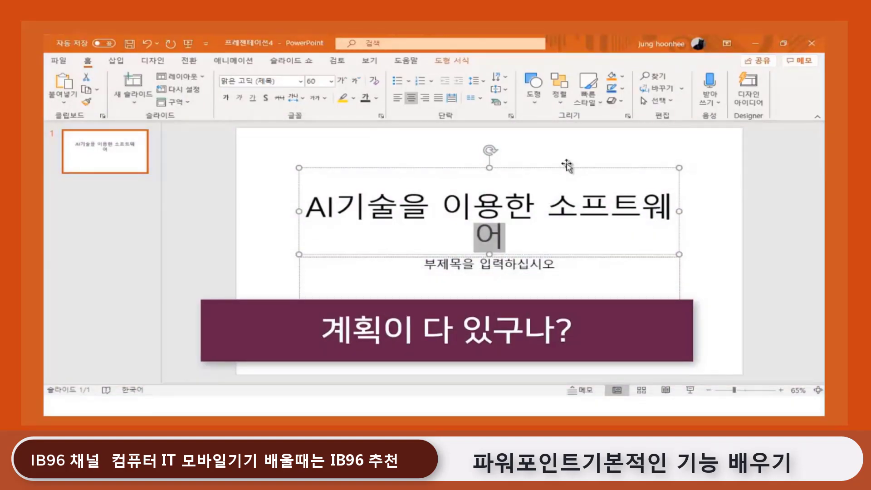
Step: Fill the subtitle with company 와이씽크테크, job title 대표이사 and the presenter's name
click(456, 264)
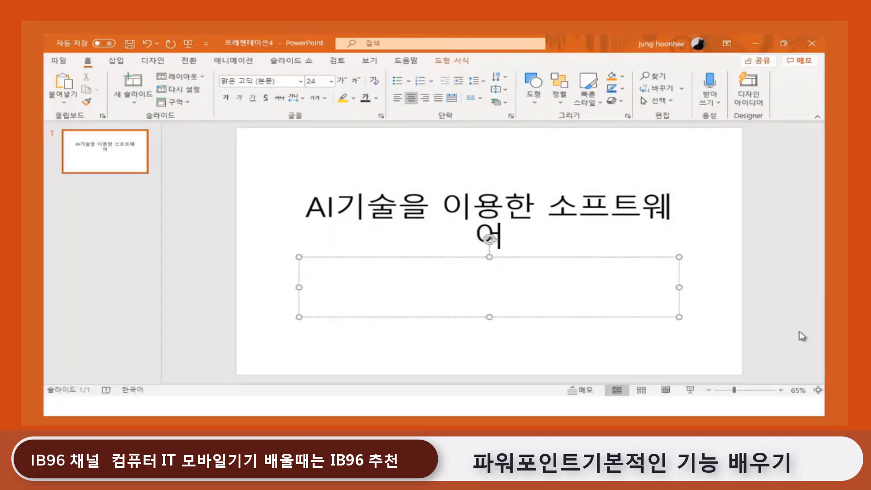
text(와)
text(있씽크)
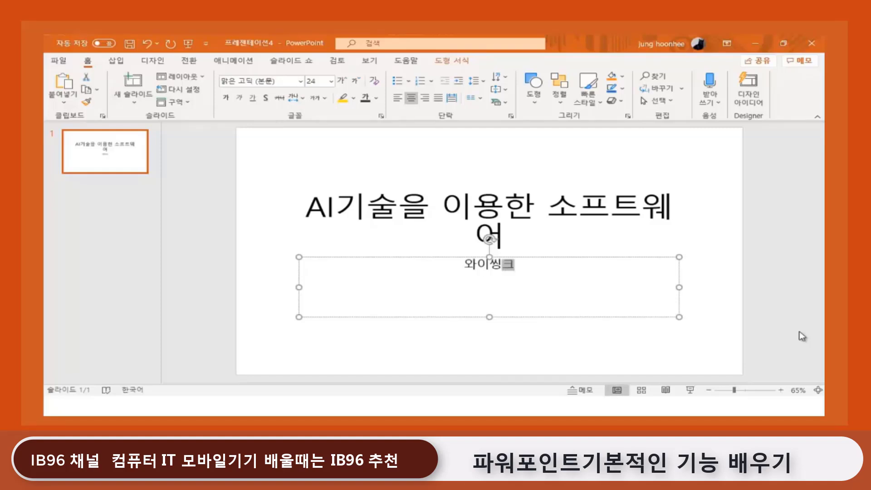
text(테크 대)
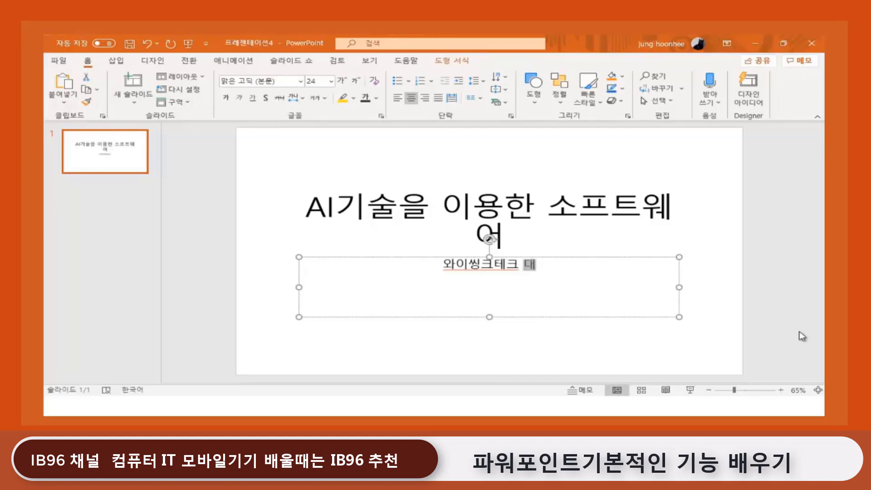
text(표이사 홍길)
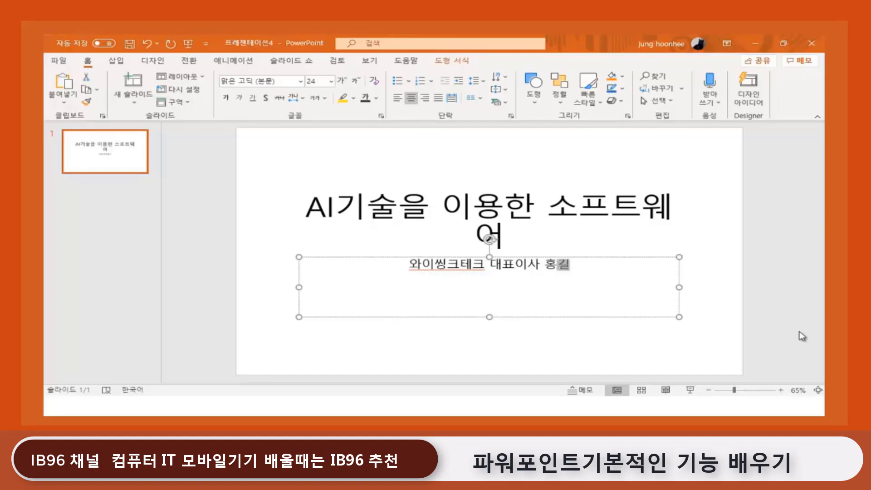
text(동)
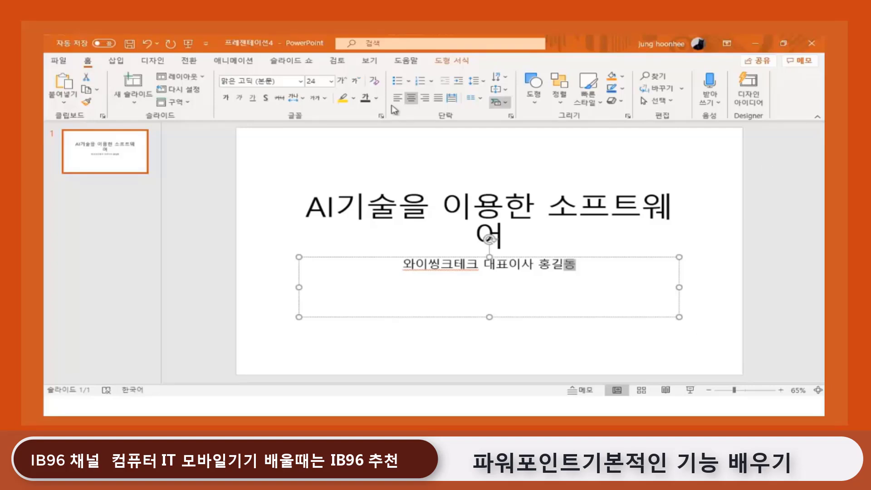
click(354, 209)
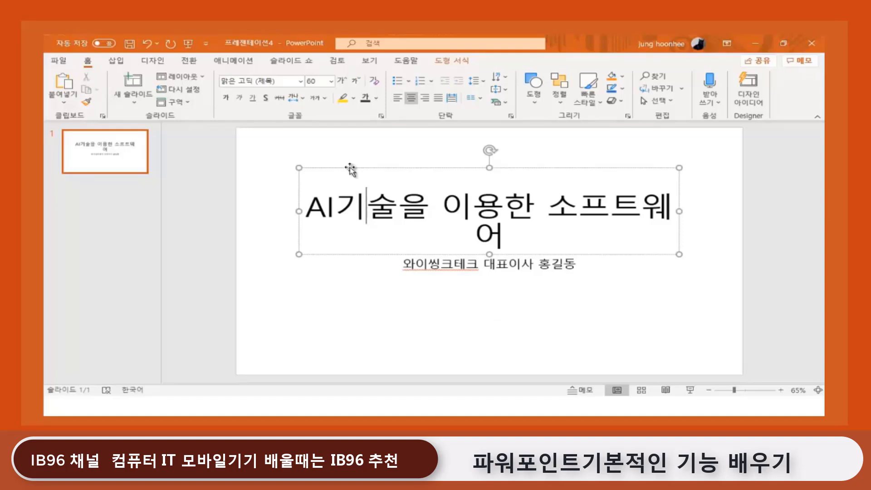
Step: Reduce the title to 54 pt so it fits one line, and move its box up clear of the subtitle
click(351, 168)
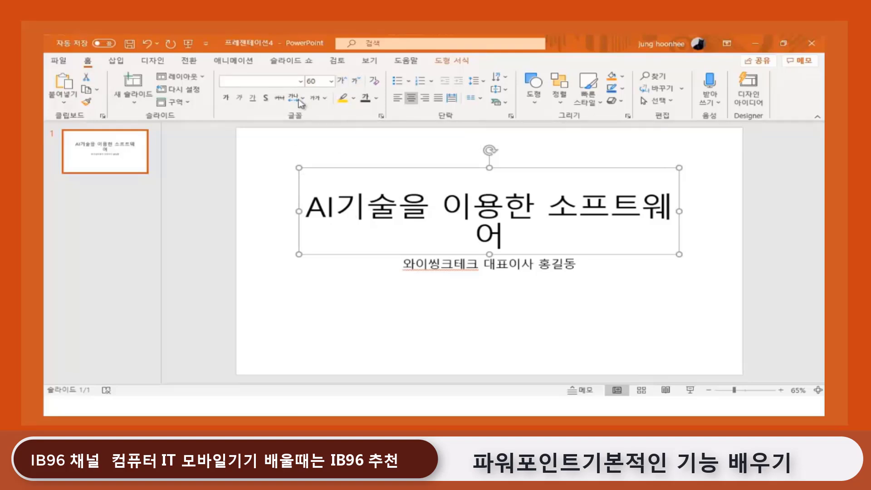
click(357, 82)
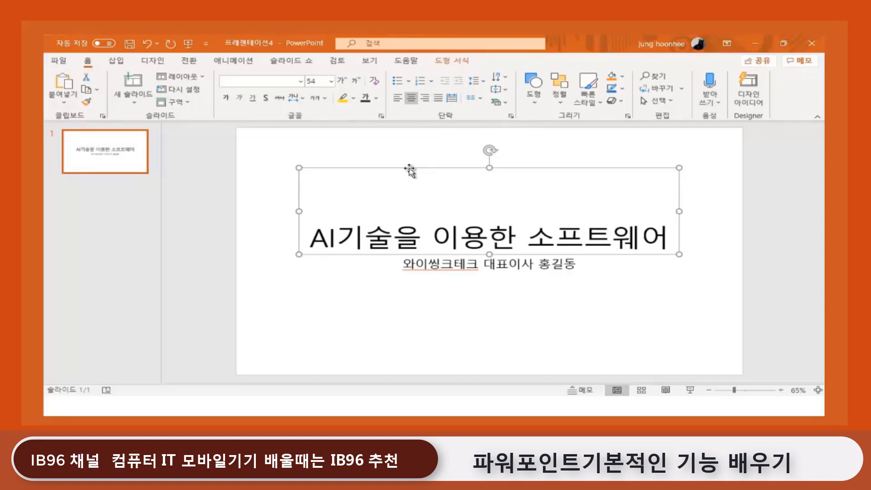
drag(409, 171, 409, 179)
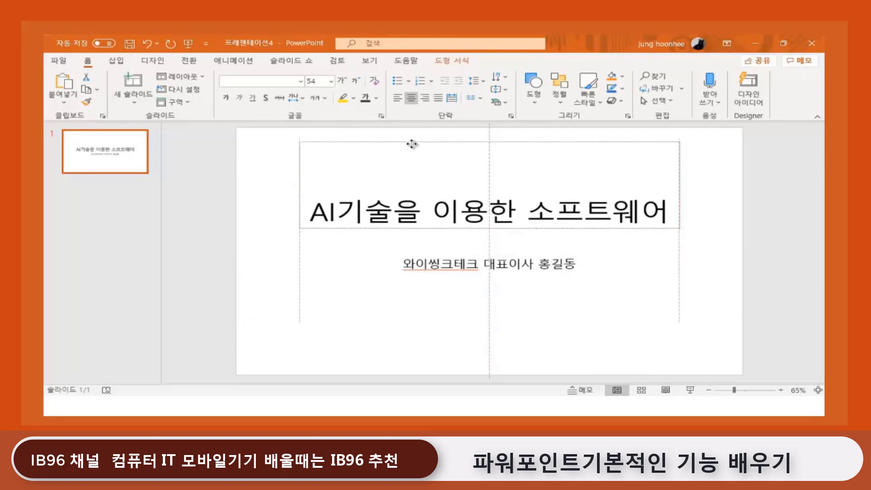
drag(408, 178, 410, 154)
click(617, 305)
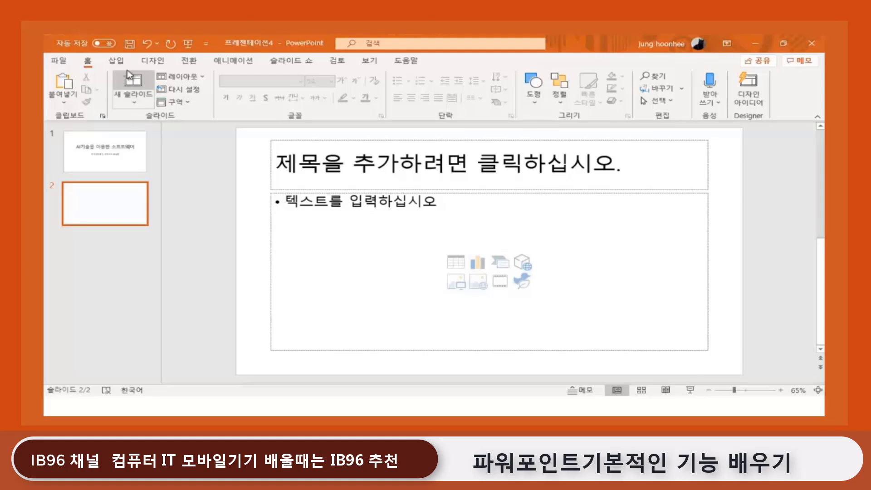
click(204, 81)
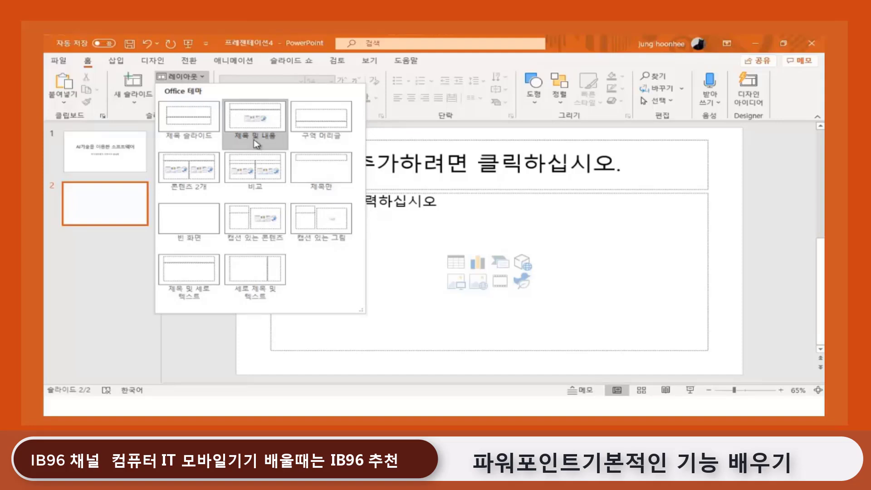
click(328, 166)
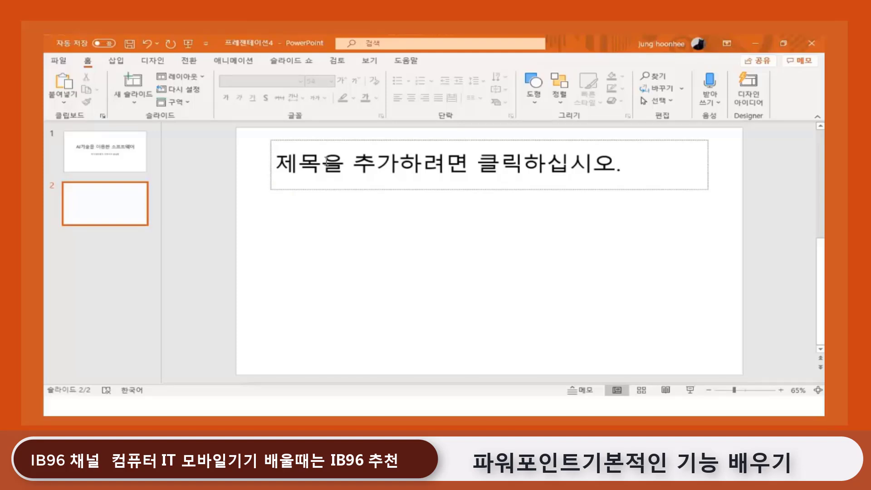
click(204, 78)
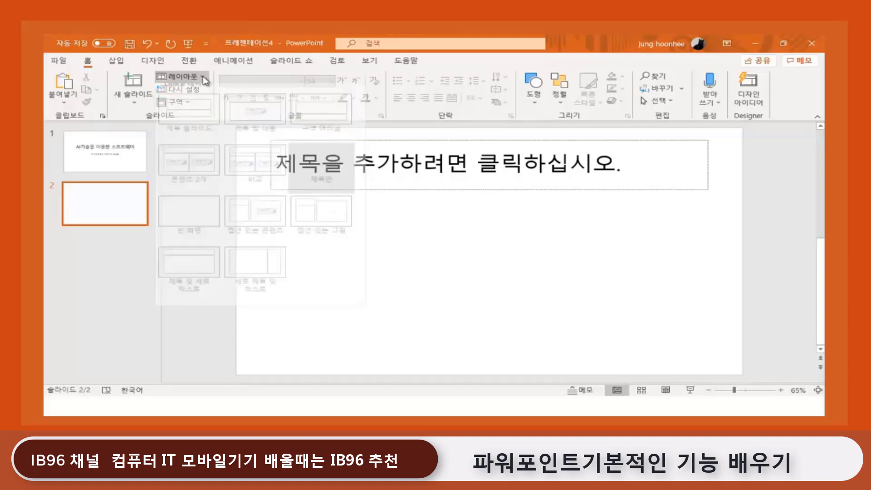
click(252, 119)
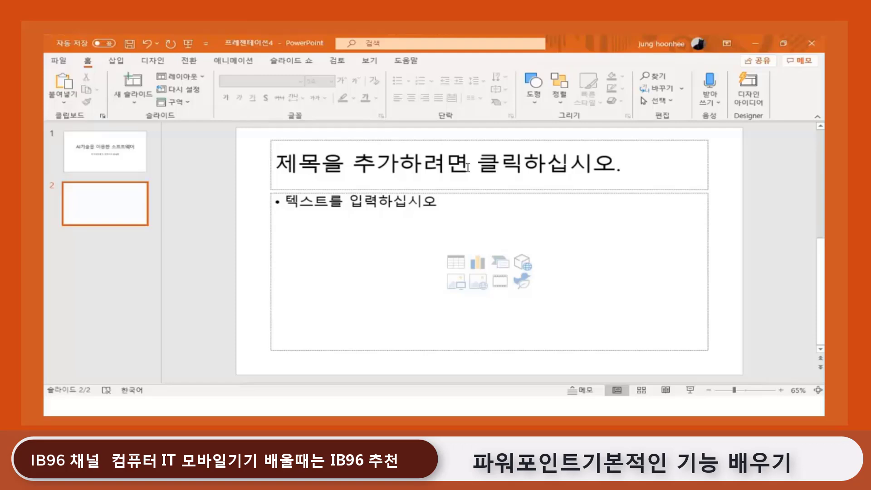
Step: Type '전통적 소프트웨어 개발시장' as slide 2's title
click(302, 159)
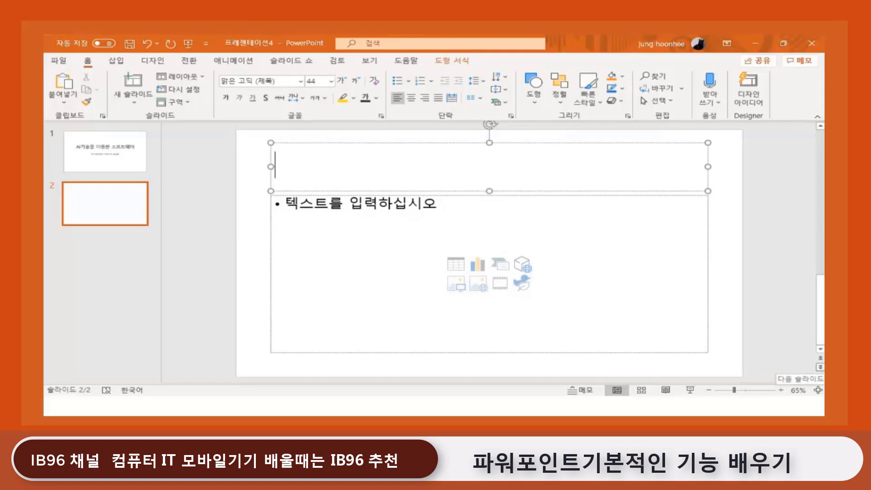
text(소)
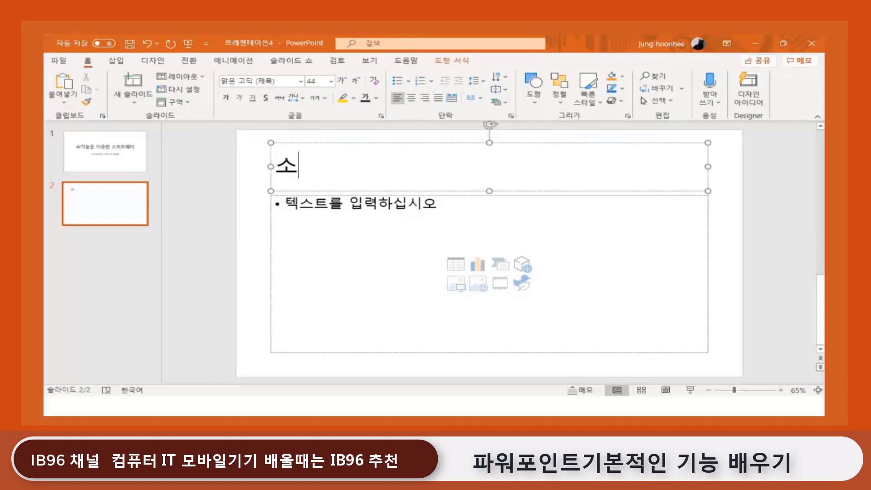
text(프트웨어)
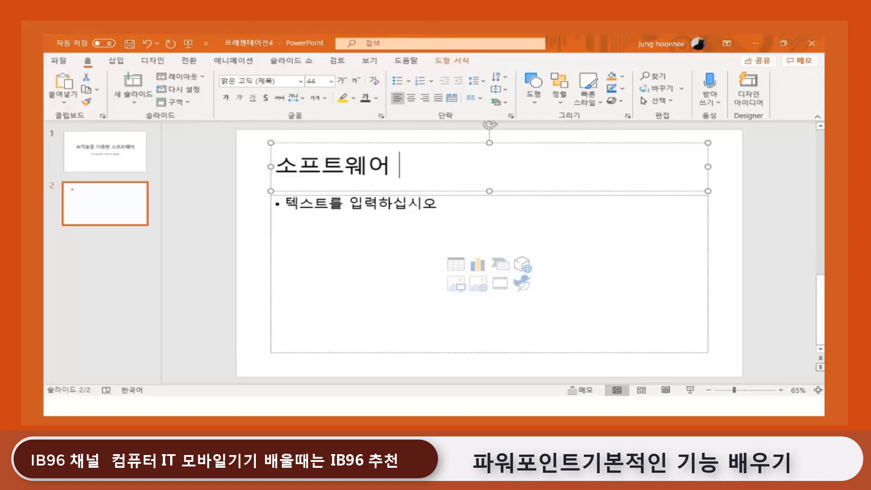
key(BackSpace)
key(BackSpace)
key(BackSpace)
key(BackSpace)
key(BackSpace)
key(BackSpace)
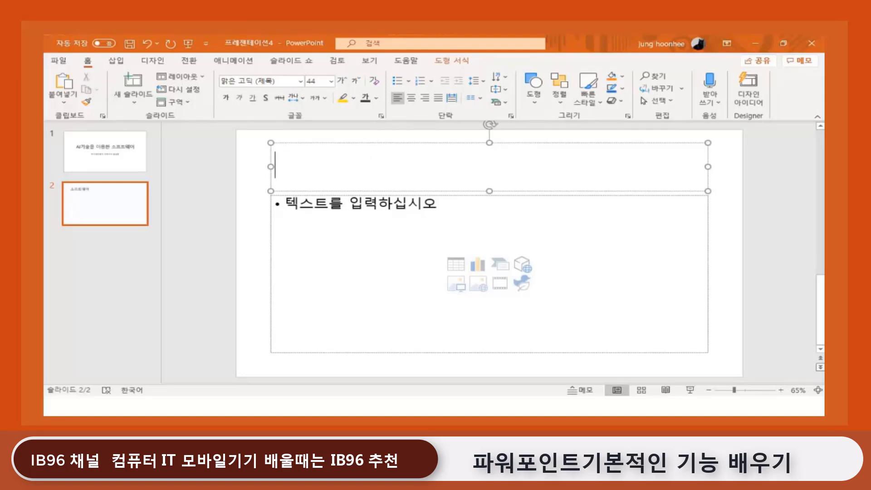
text(전토통적 )
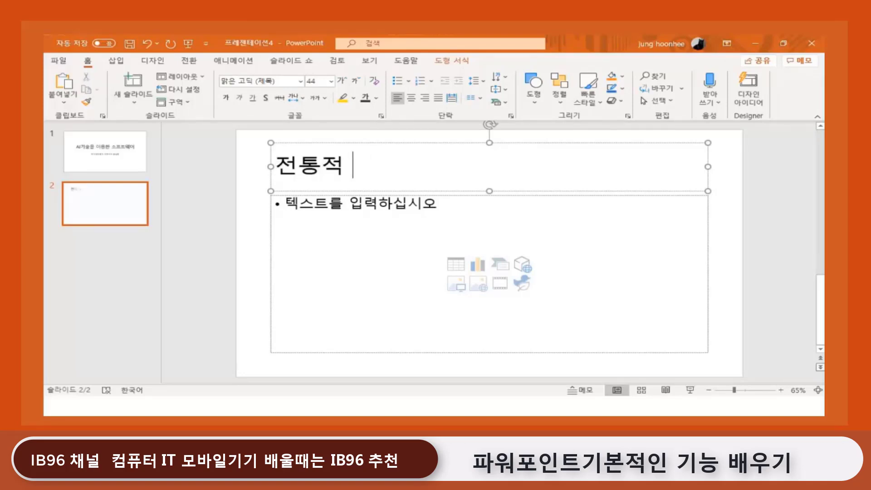
text(소프트웨어 개)
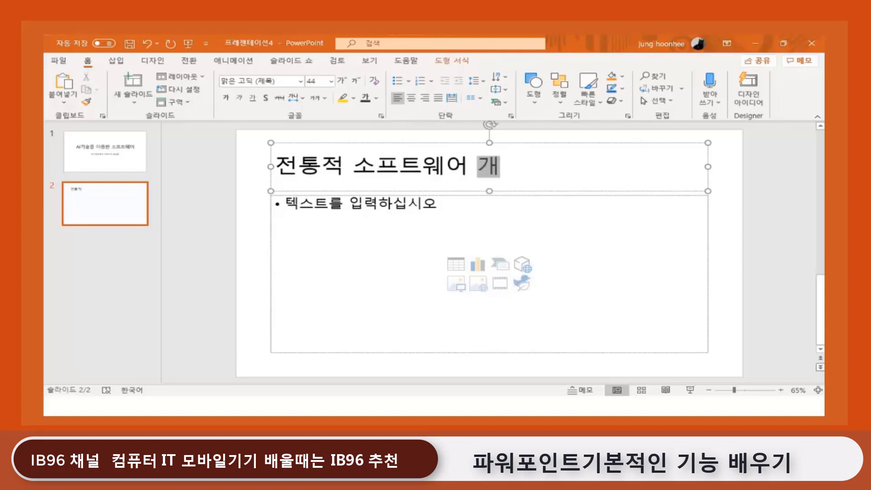
text(발시자ㅇ)
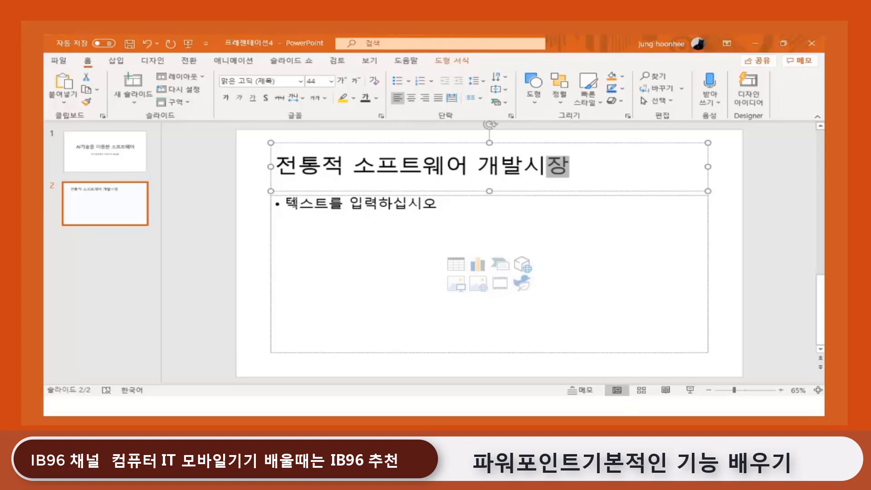
click(262, 237)
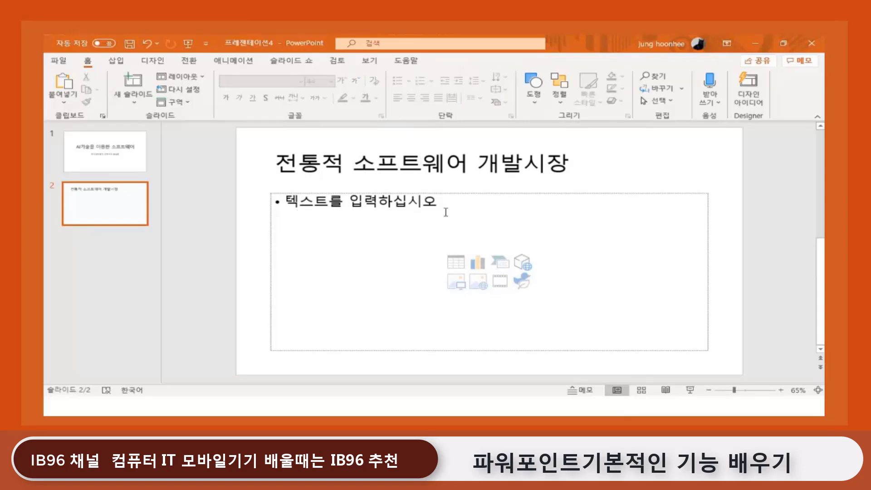
Step: Insert a new slide after slide 2 using the 제목만 (Title Only) layout
click(99, 164)
click(91, 214)
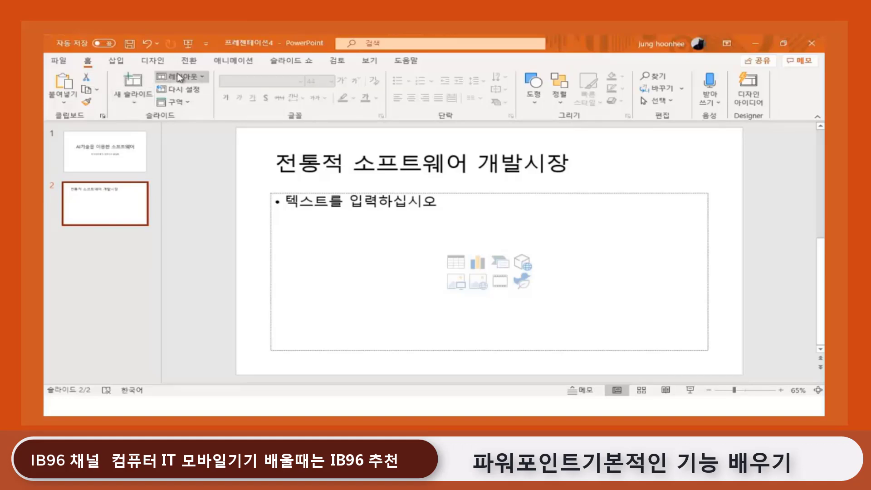
click(136, 104)
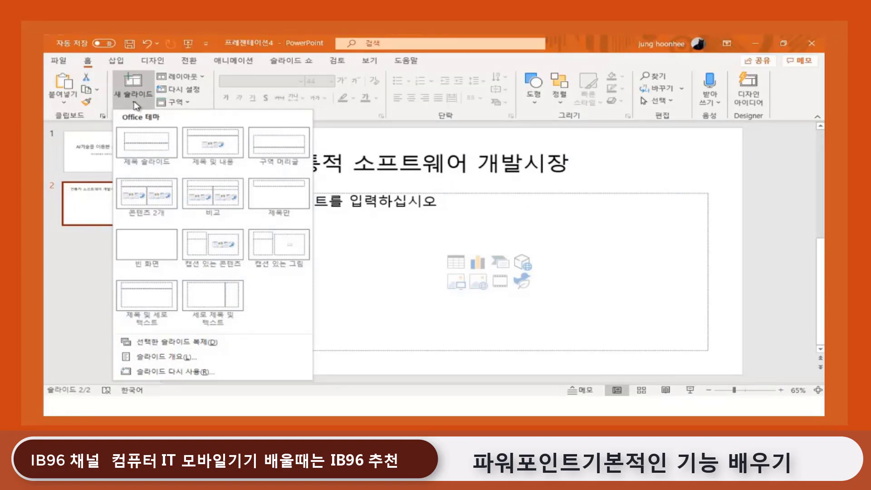
click(280, 198)
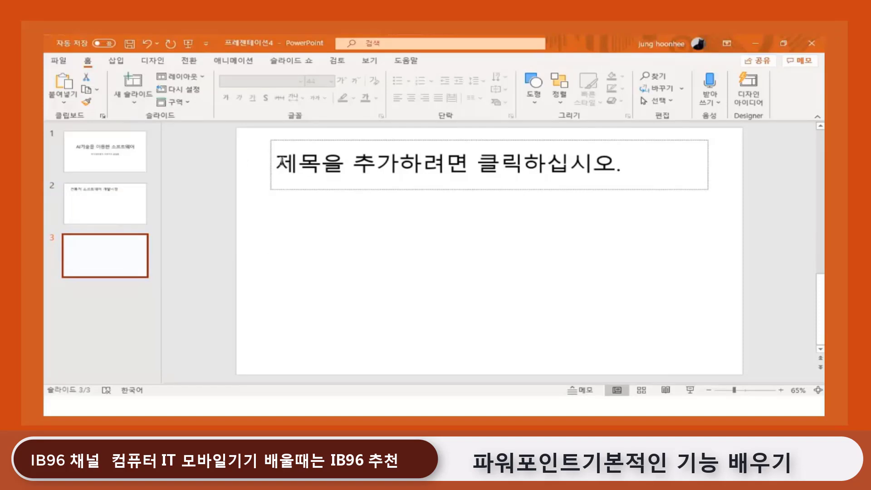
Step: Type 'AI기술을 도입한 케이스' as slide 3's title
click(275, 164)
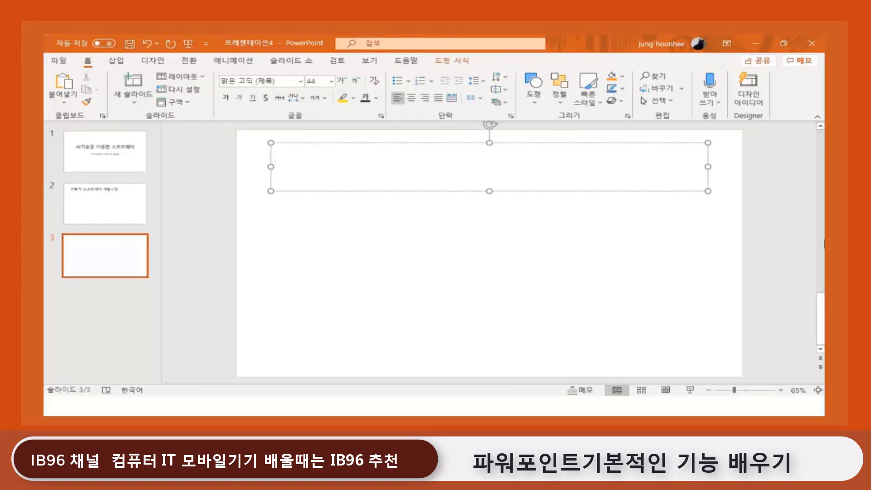
text(ㅁㅏ)
key(BackSpace)
key(BackSpace)
text(AI깃ㅜ)
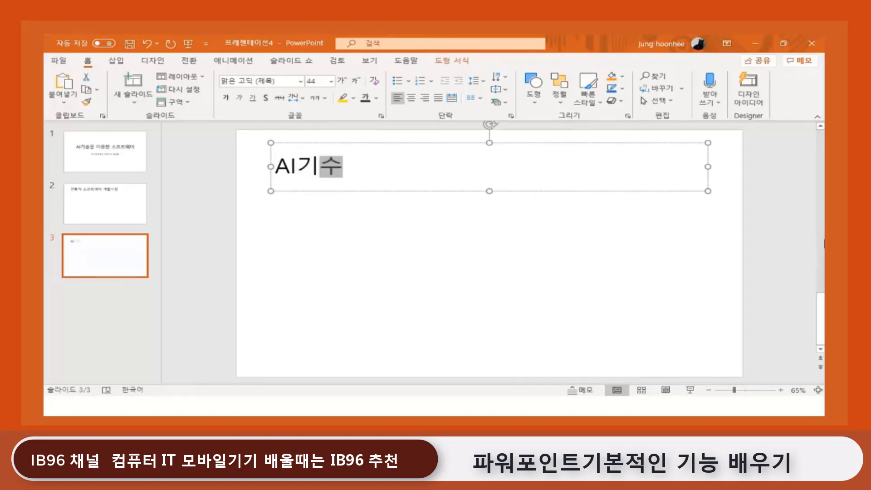
text(ㄹ을 도입ㅎ)
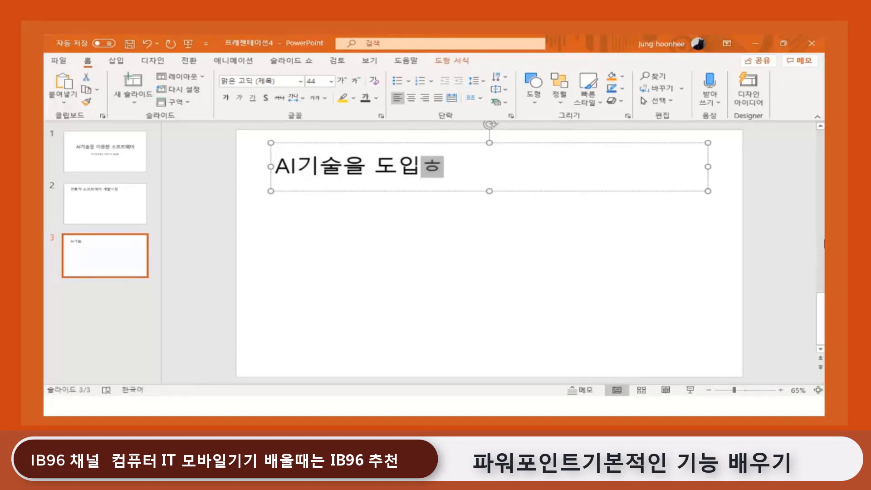
text(한 )
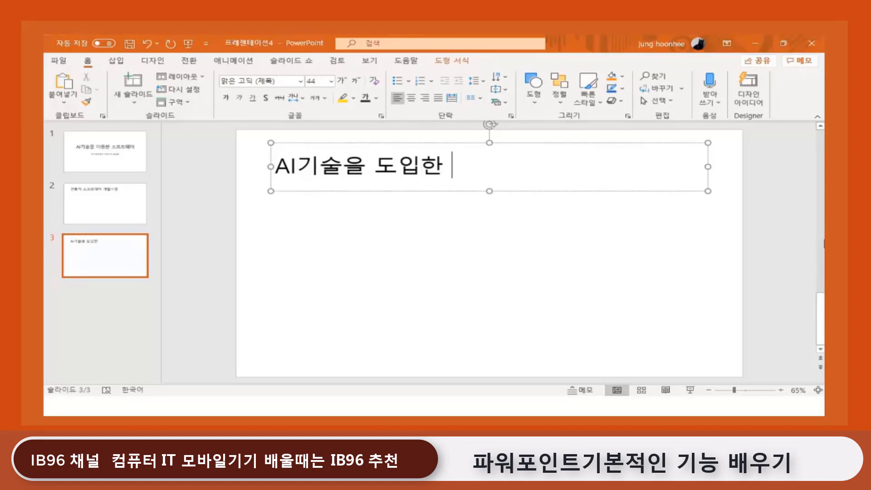
text(케이스)
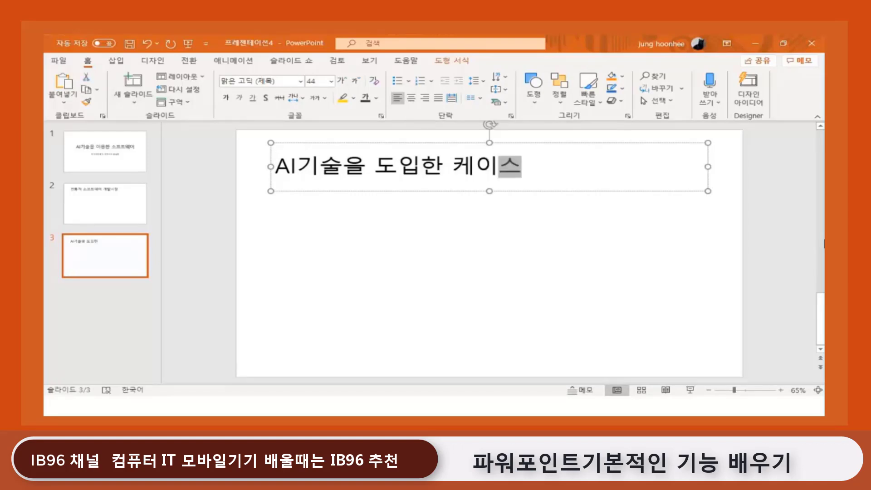
click(388, 274)
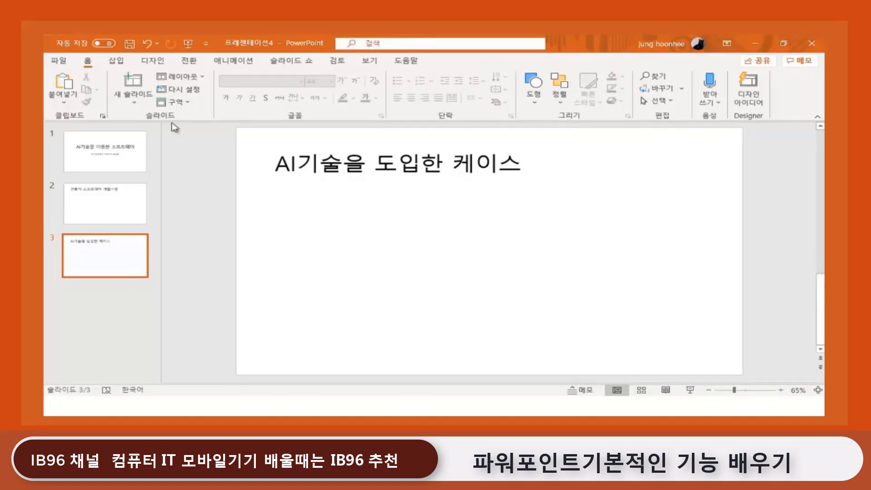
Step: Review the three slides by stepping through their thumbnails
click(87, 195)
click(77, 247)
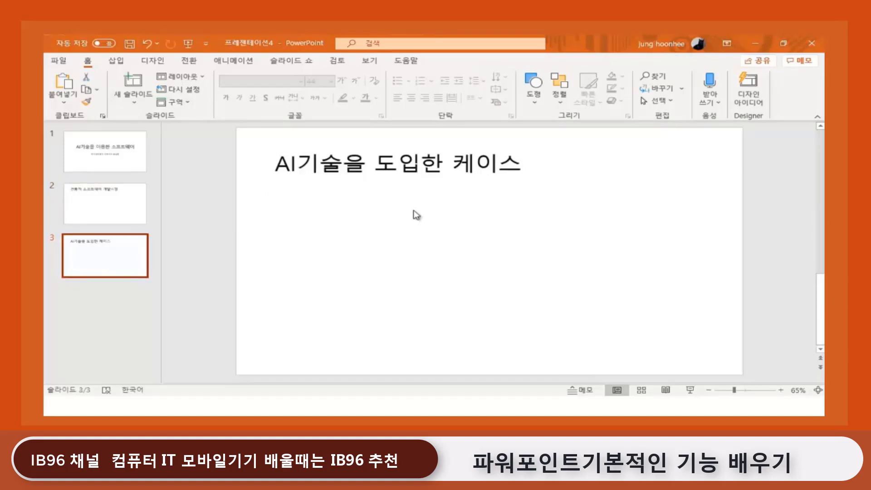
click(90, 166)
click(116, 213)
click(113, 254)
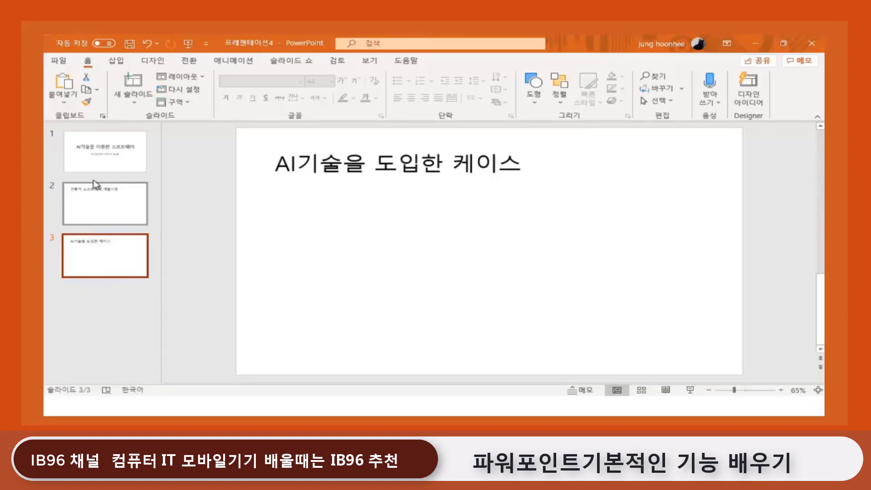
Step: Mark slide 3 as 슬라이드 숨기기 (Hide Slide), then return to slide 1
click(94, 161)
click(94, 189)
click(103, 268)
right_click(116, 255)
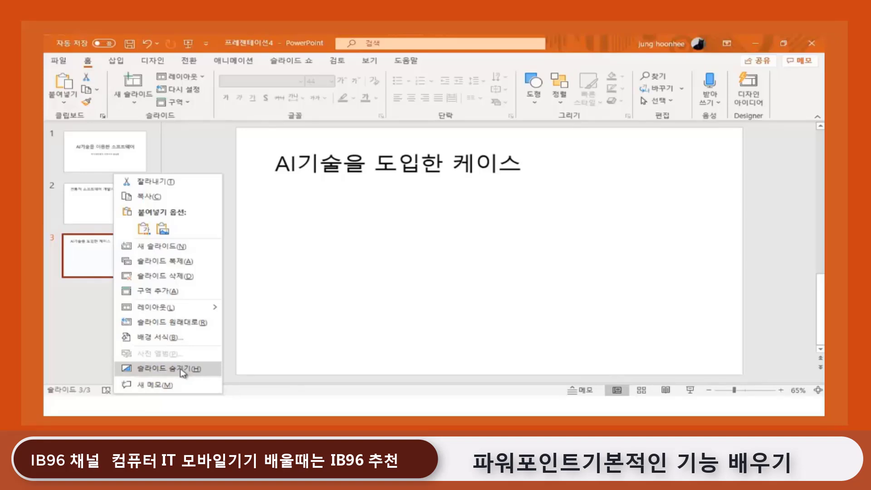
click(184, 371)
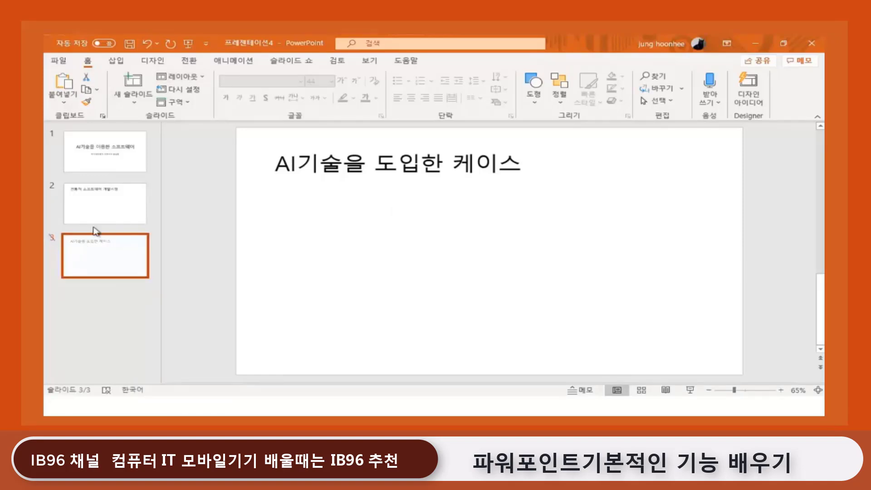
click(105, 149)
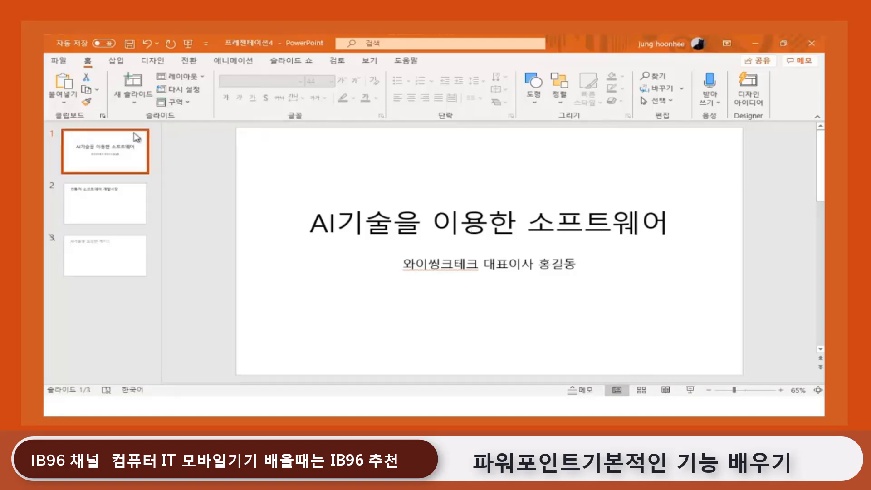
Step: Play the slide show from the start with F5, confirming hidden slide 3 is skipped, then reopen slide 3
click(286, 64)
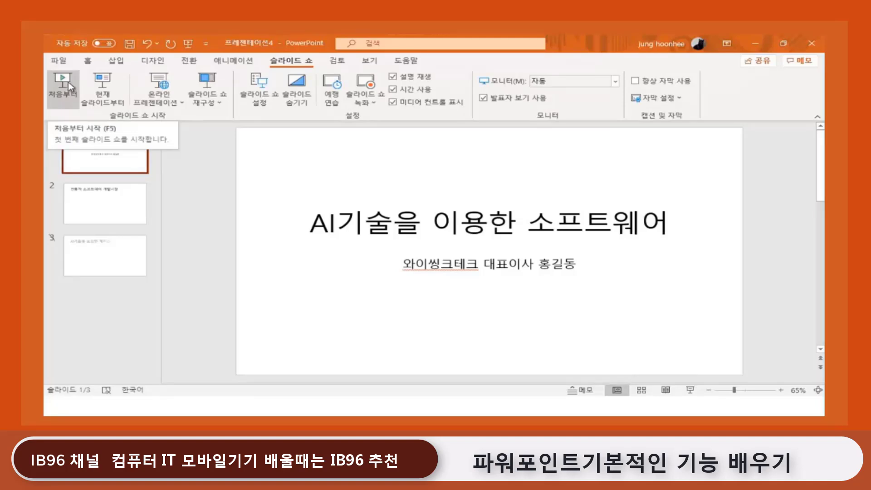
click(87, 61)
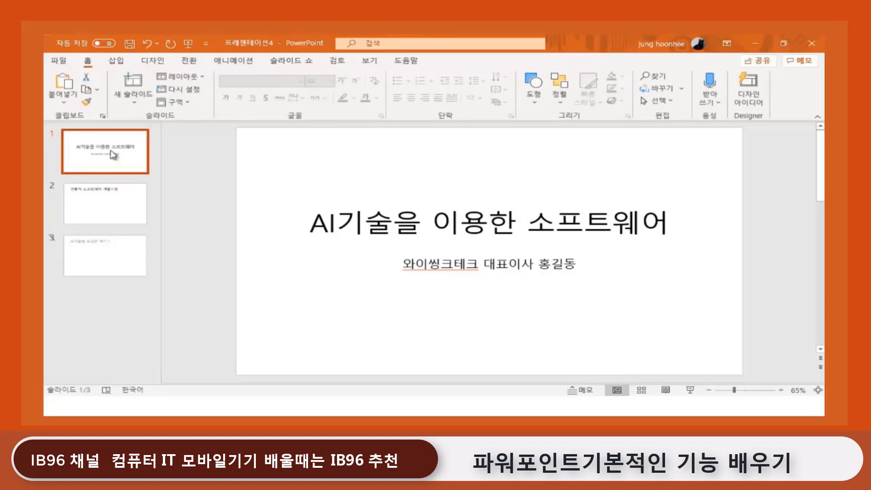
key(F5)
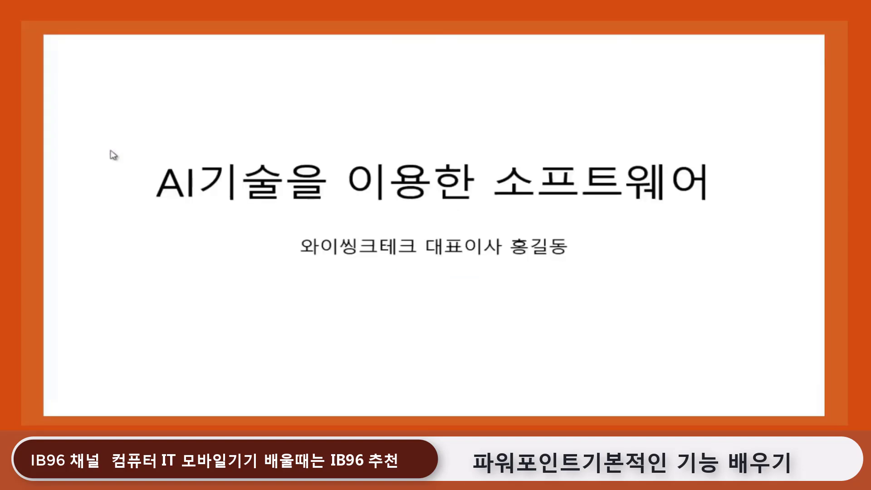
click(114, 156)
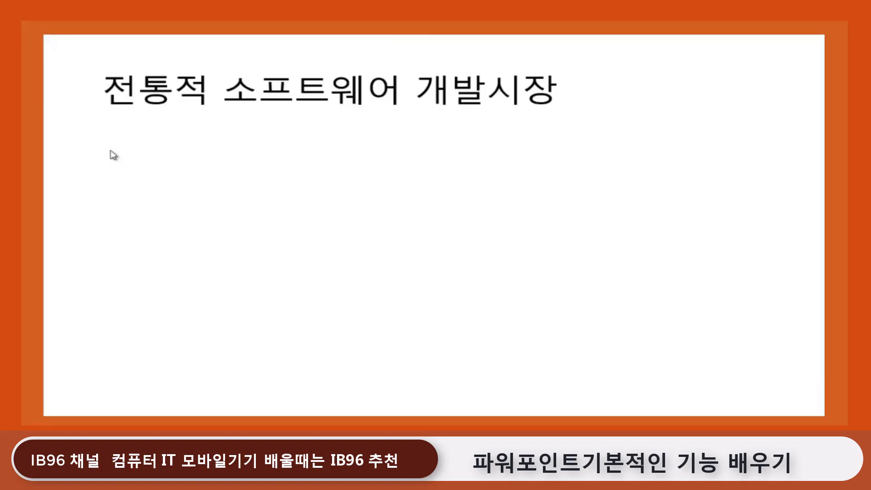
click(113, 155)
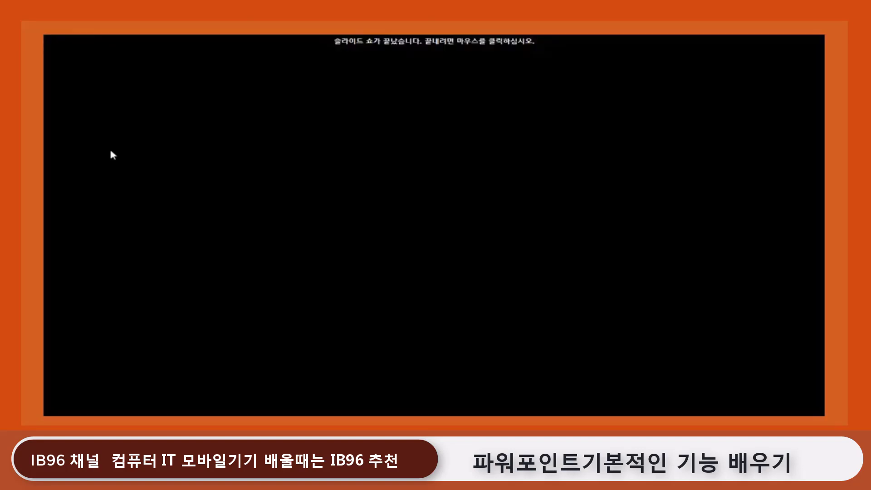
click(111, 152)
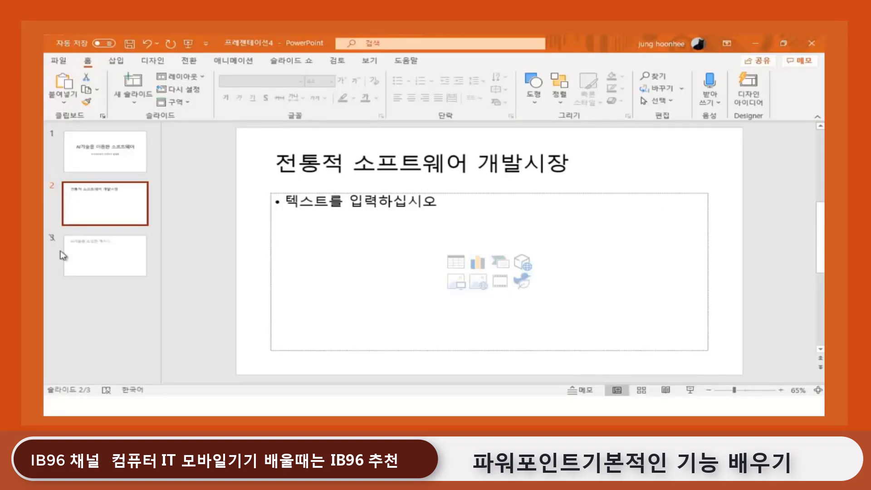
click(90, 255)
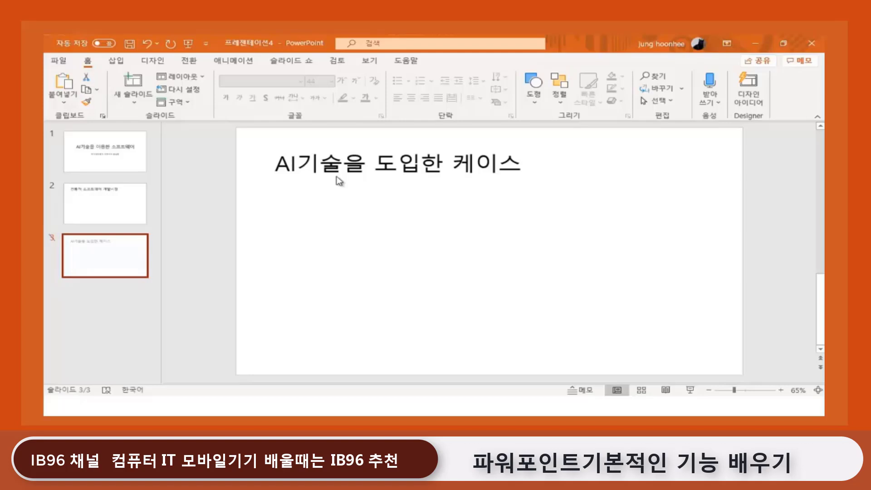
Step: Toggle off Hide Slide for slide 3 on the Slide Show tab
click(105, 160)
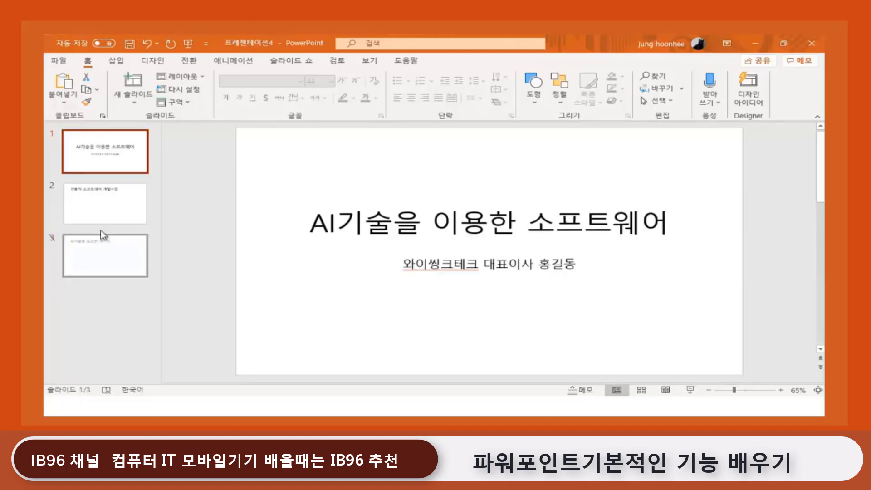
key(Down)
click(109, 260)
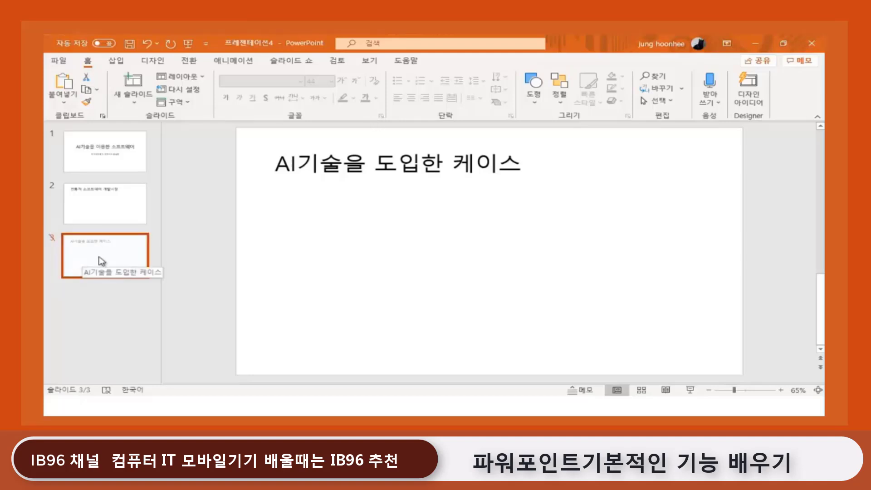
click(286, 62)
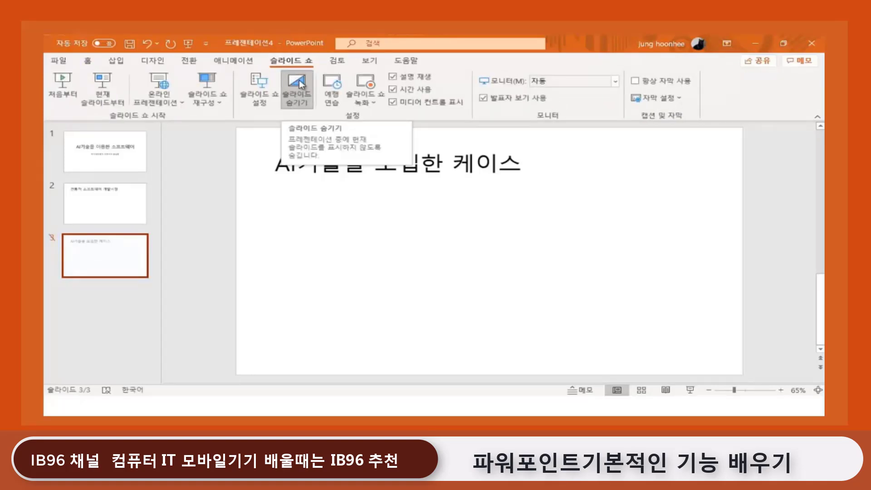
click(300, 85)
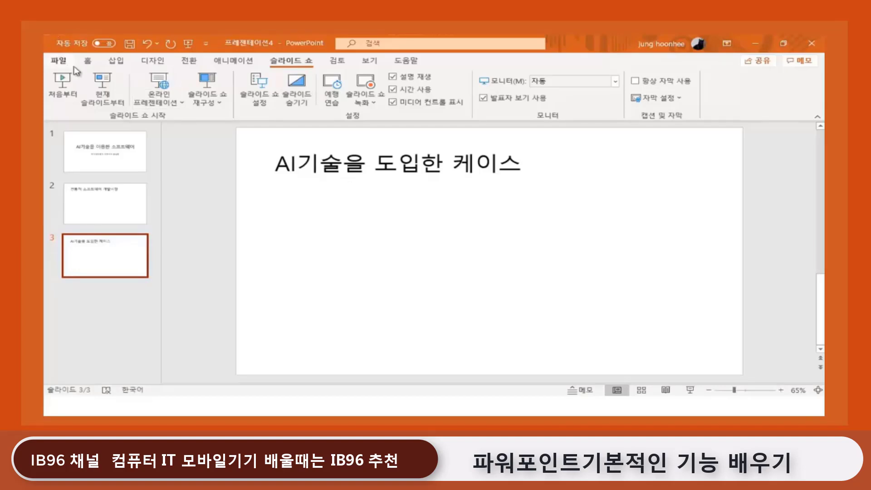
click(88, 61)
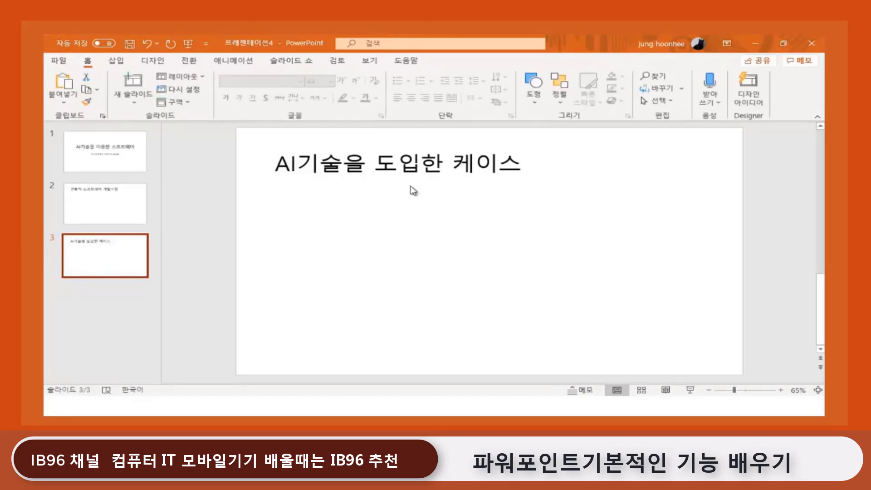
Step: Delete slide 3 so the deck holds two slides, then reselect slide 2
right_click(101, 264)
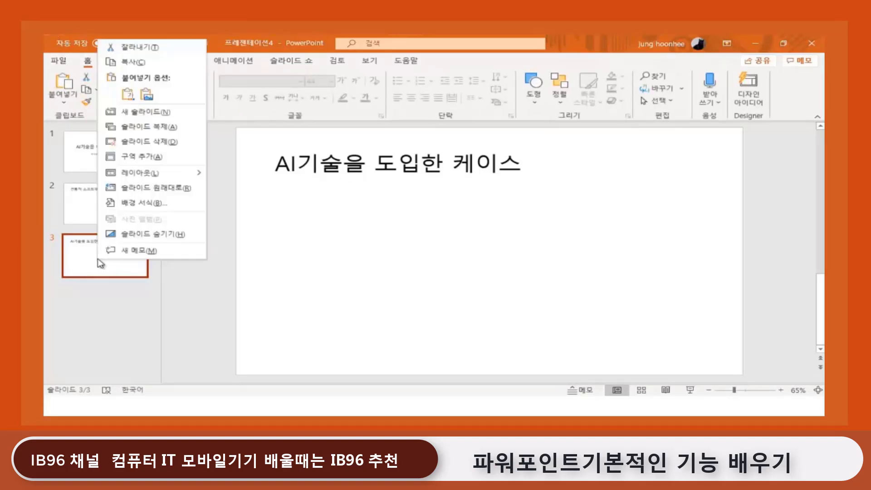
click(154, 142)
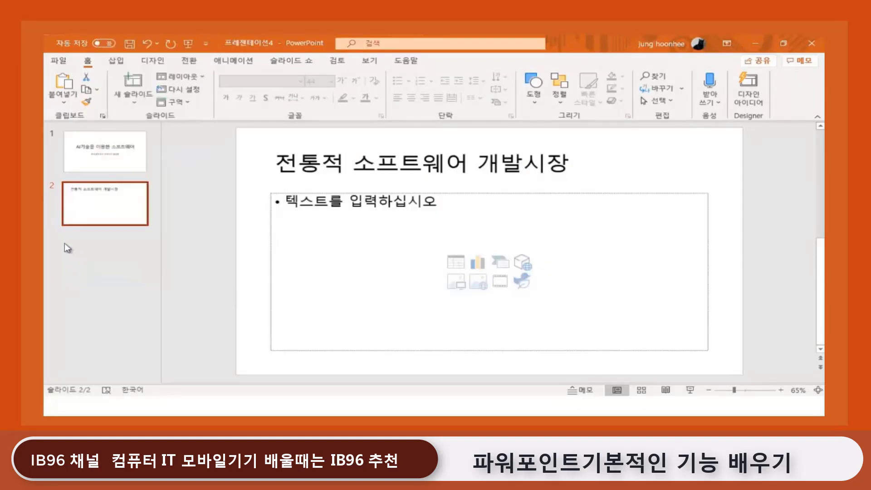
click(102, 269)
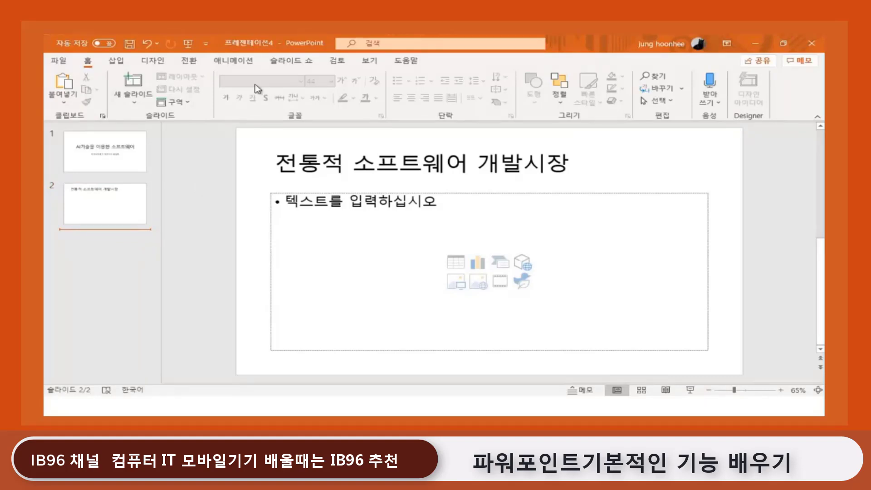
click(97, 197)
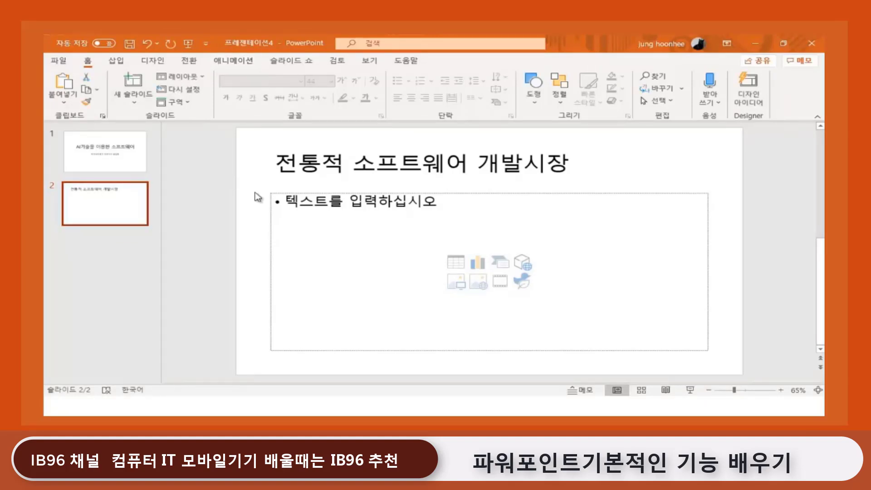
click(109, 148)
click(93, 246)
click(100, 203)
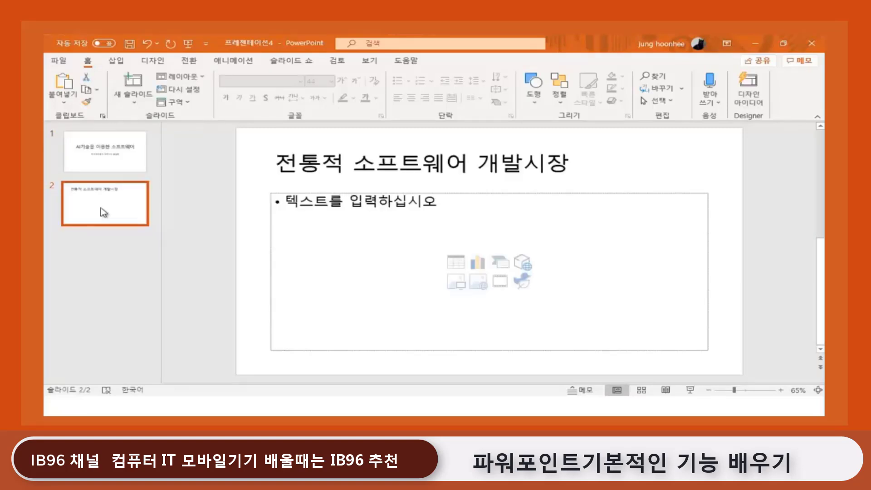
click(99, 258)
click(102, 212)
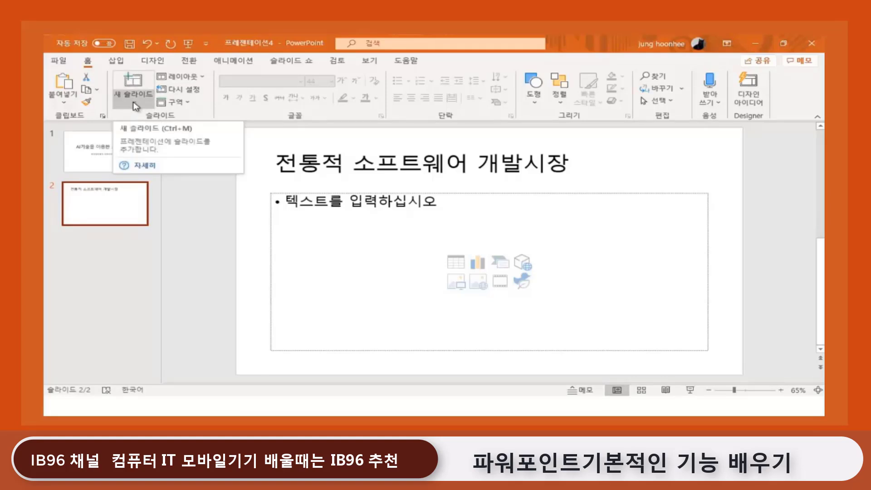
Step: Open the Reuse Slides pane from New Slide and browse to the DATA1 (G:) drive
click(136, 107)
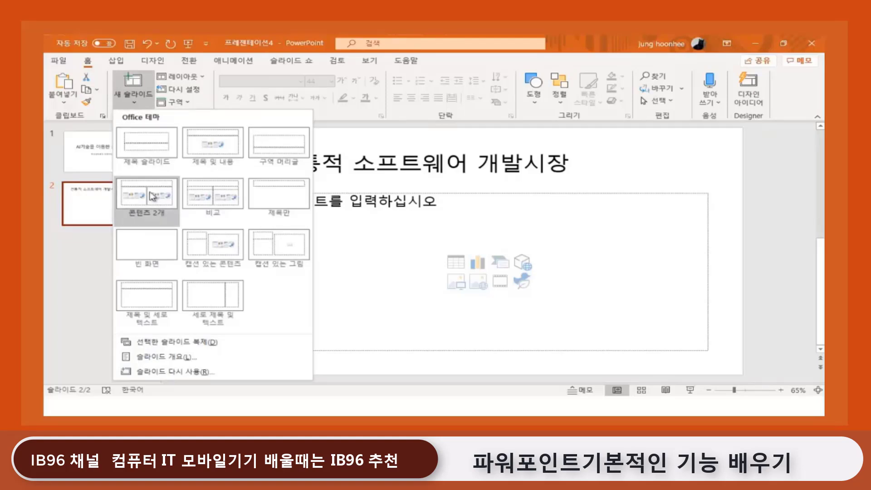
click(193, 372)
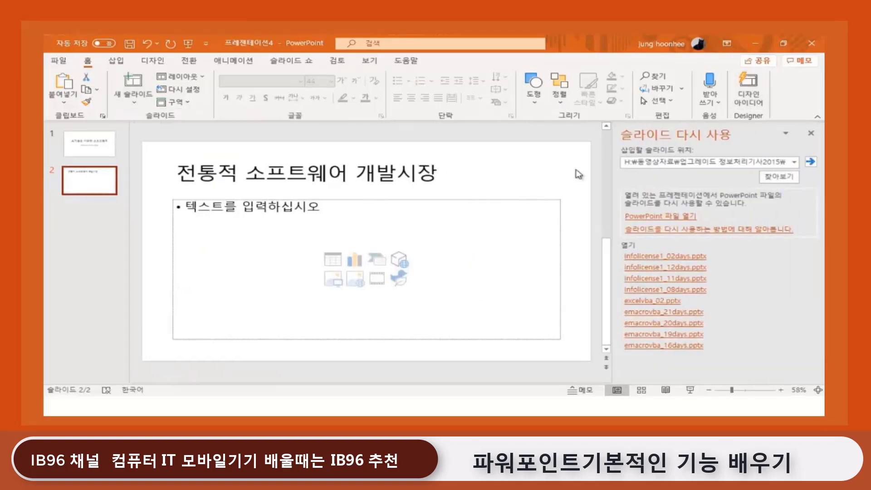
click(786, 181)
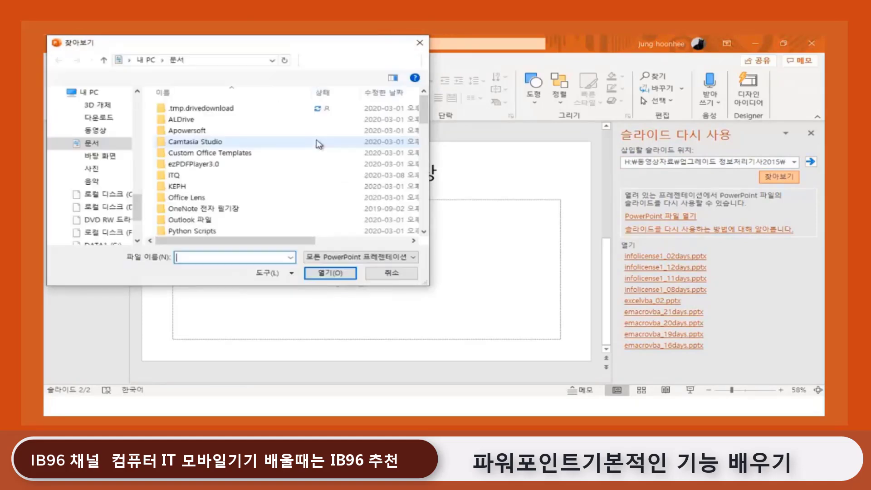
scroll(122, 191, down, 3)
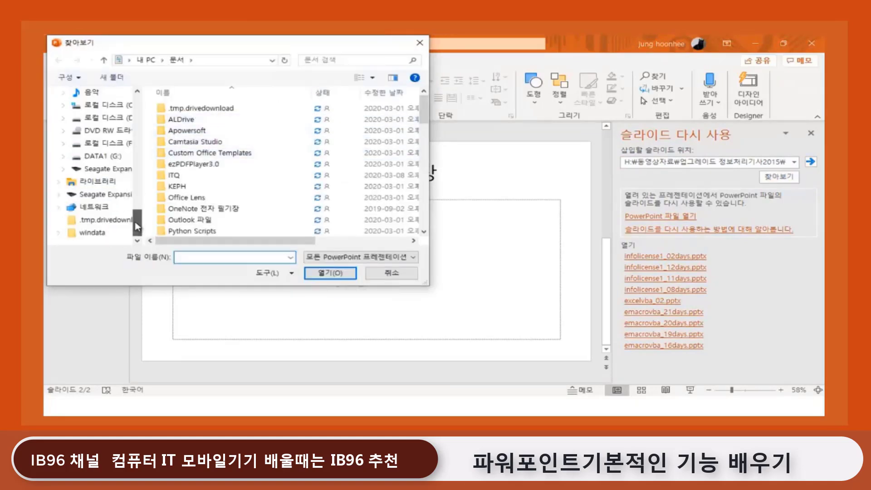
click(116, 156)
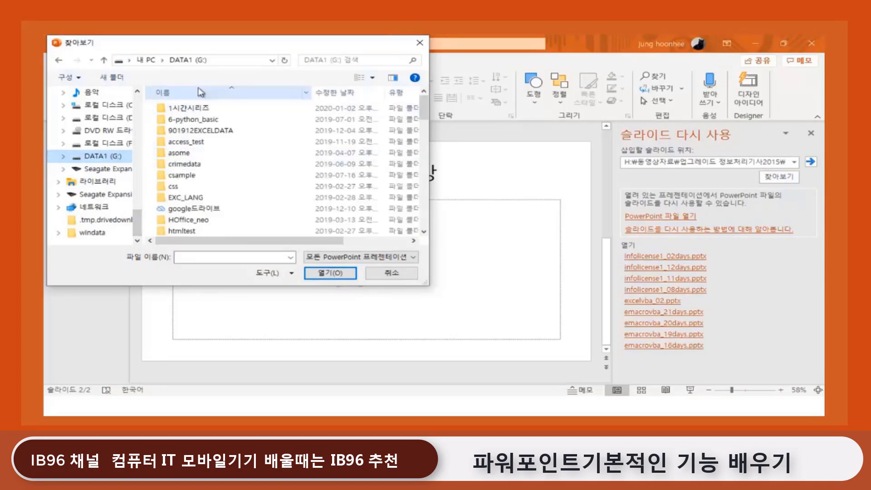
Step: Navigate through 동영상 > chobotip > ppt > data and select swsample.pptx
scroll(230, 181, down, 1)
scroll(224, 190, down, 3)
scroll(213, 184, down, 3)
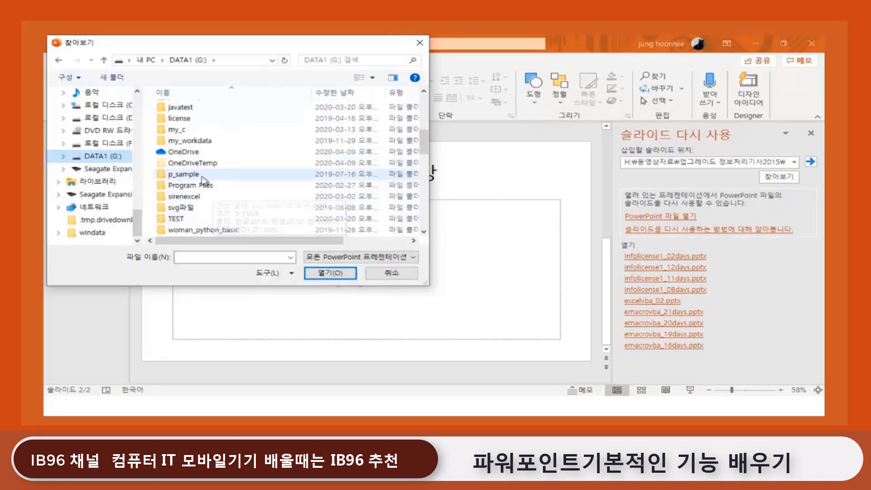
scroll(207, 186, down, 3)
scroll(209, 187, down, 1)
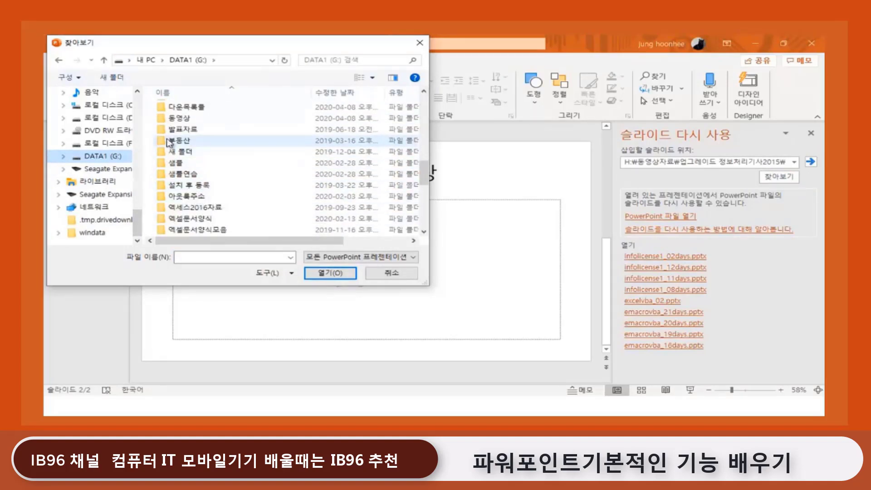
click(173, 119)
double_click(172, 120)
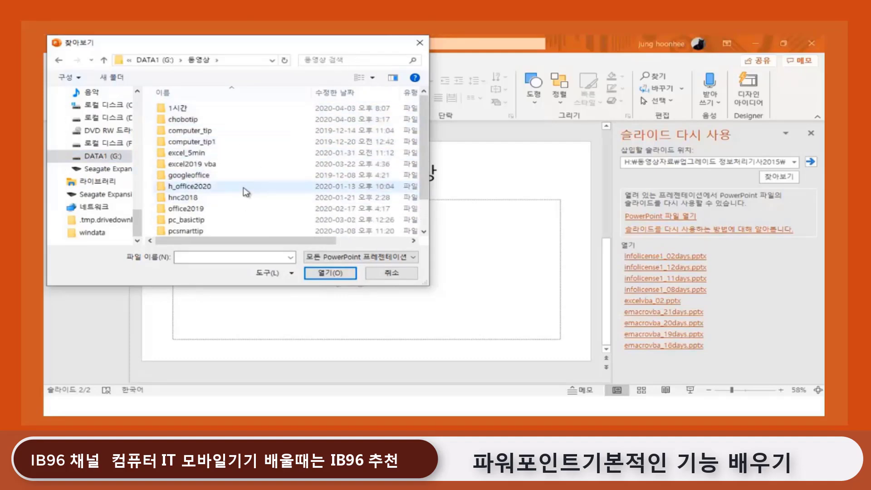
double_click(189, 120)
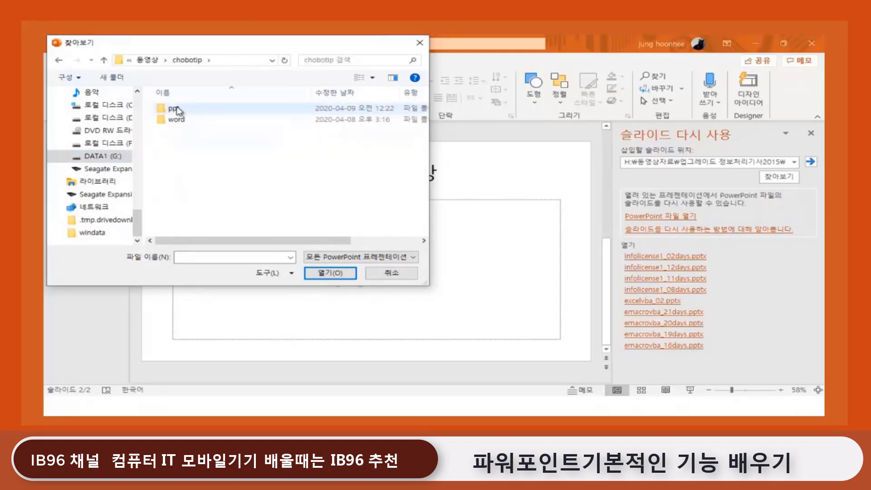
click(177, 109)
double_click(177, 109)
double_click(175, 109)
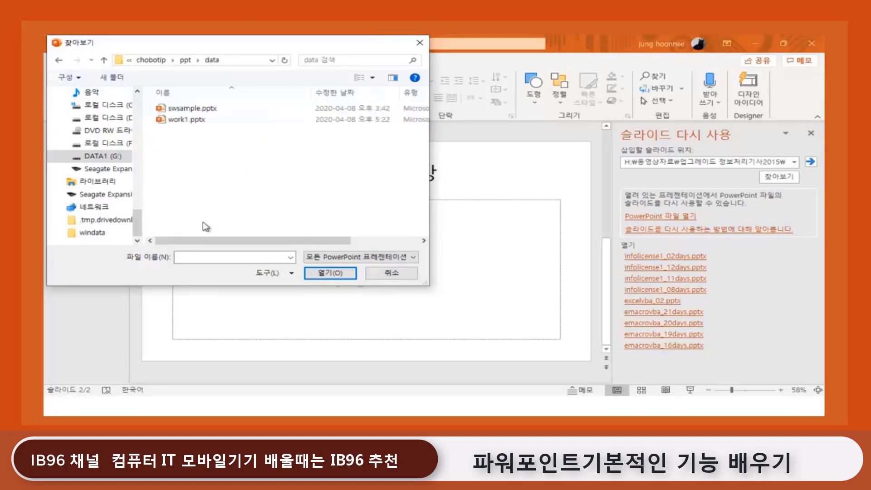
click(193, 108)
Step: Open swsample.pptx and insert its 전통적 소프트웨어 개발 and AI기술을 접목하려는 시도 slides as slides 3 and 4
click(330, 273)
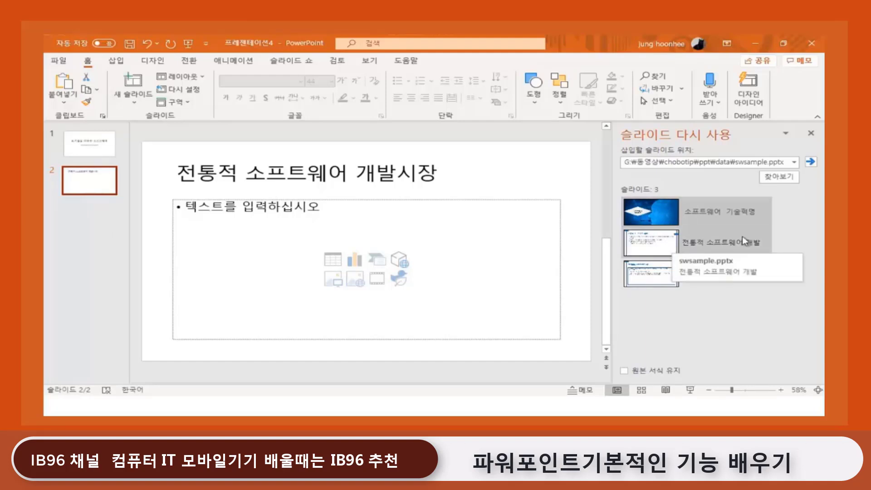
click(653, 245)
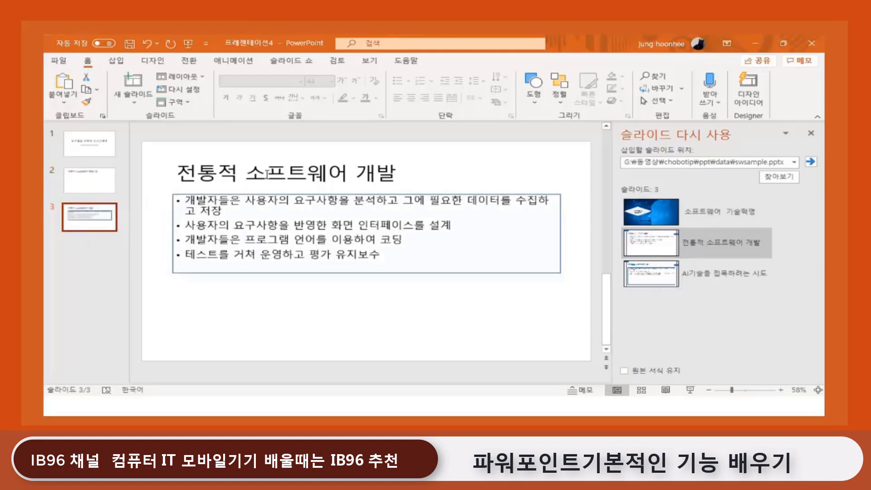
click(663, 281)
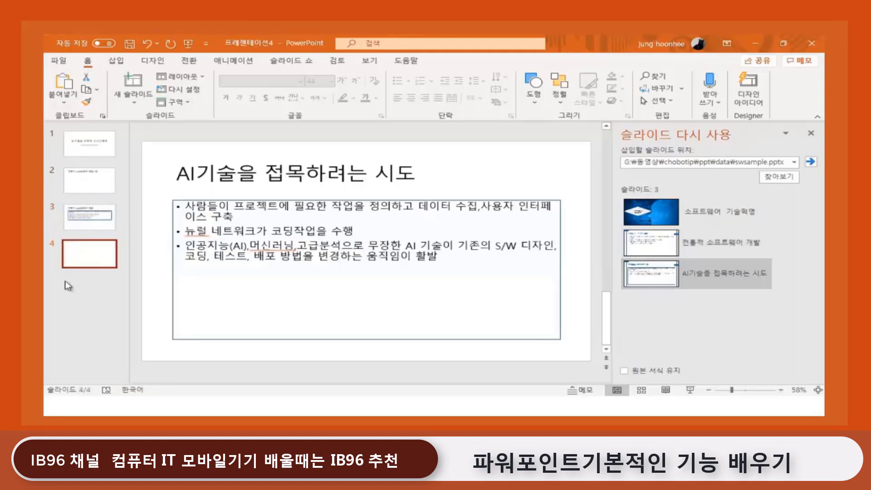
Step: Delete the empty slide 2, 전통적 소프트웨어 개발시장, leaving three slides
click(81, 183)
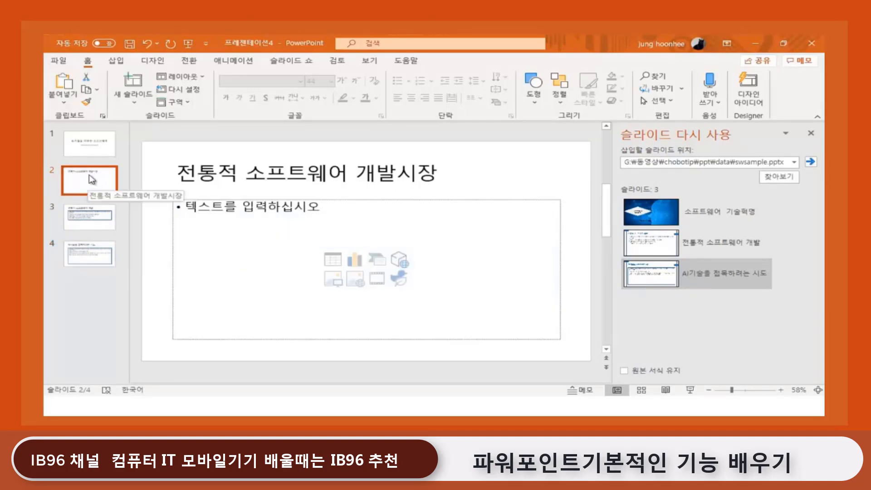
right_click(85, 186)
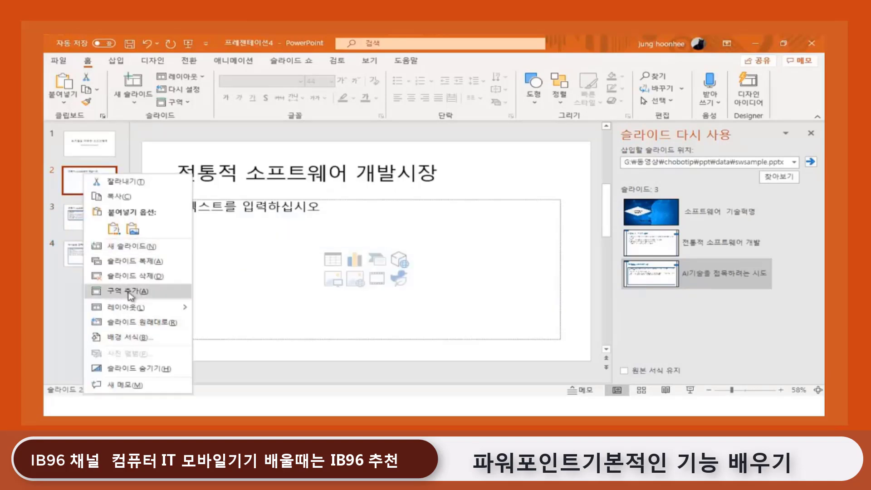
click(152, 279)
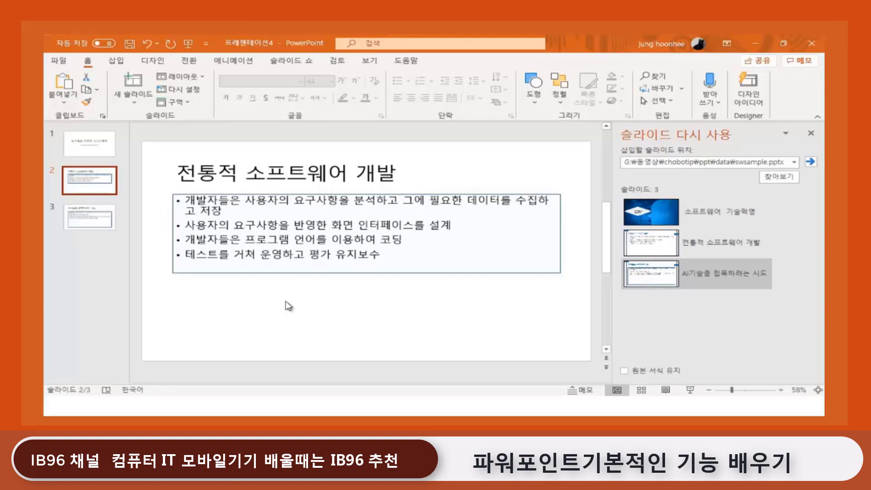
Step: Close the Reuse Slides pane and start a blank presentation, ready to type its title
click(813, 132)
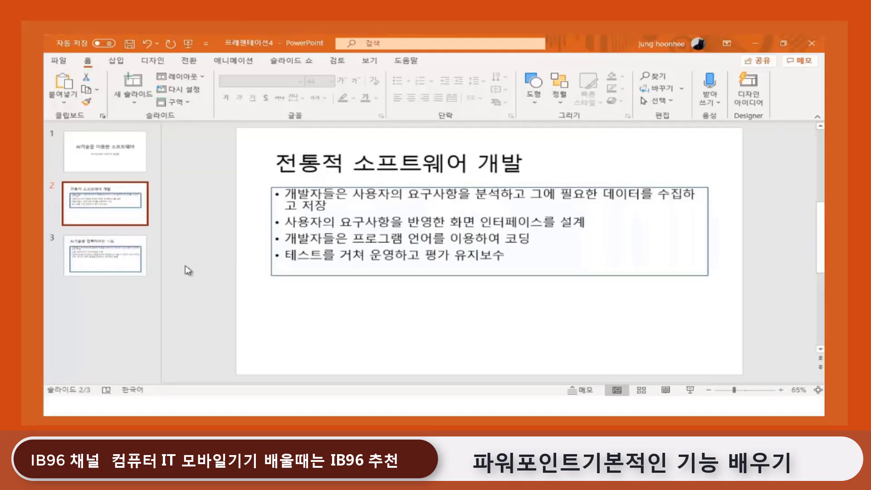
click(593, 345)
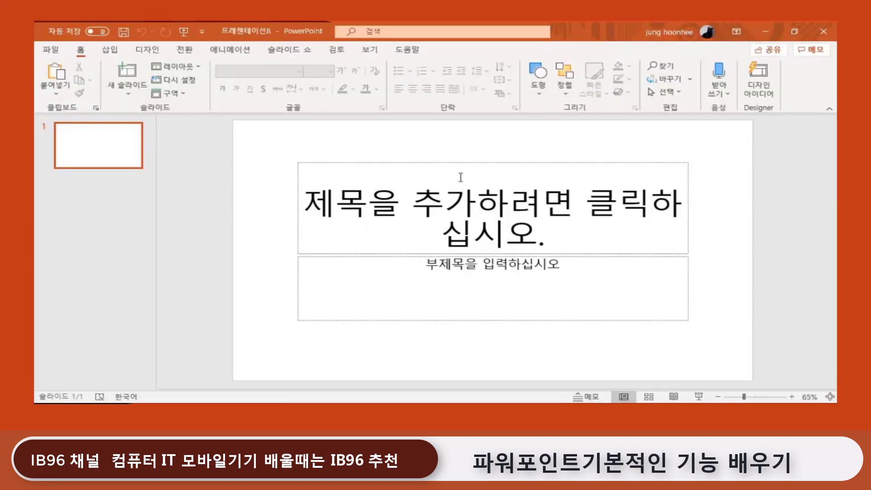
click(452, 205)
text(마)
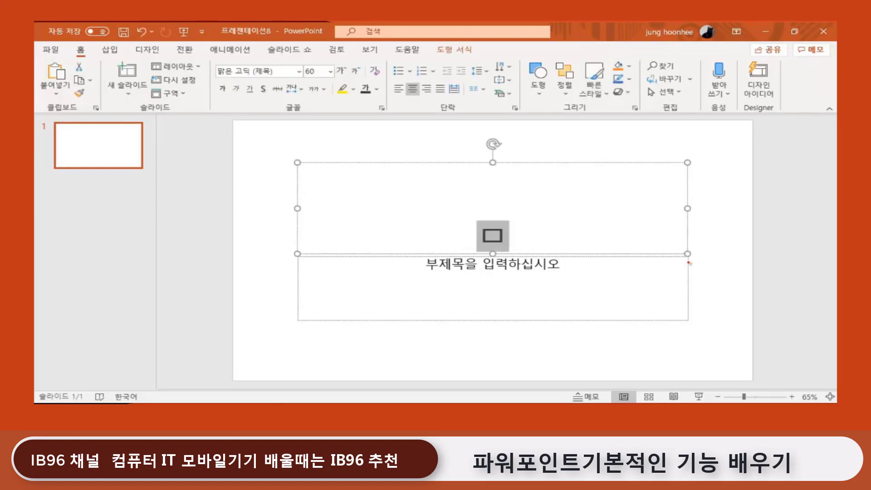
key(BackSpace)
key(BackSpace)
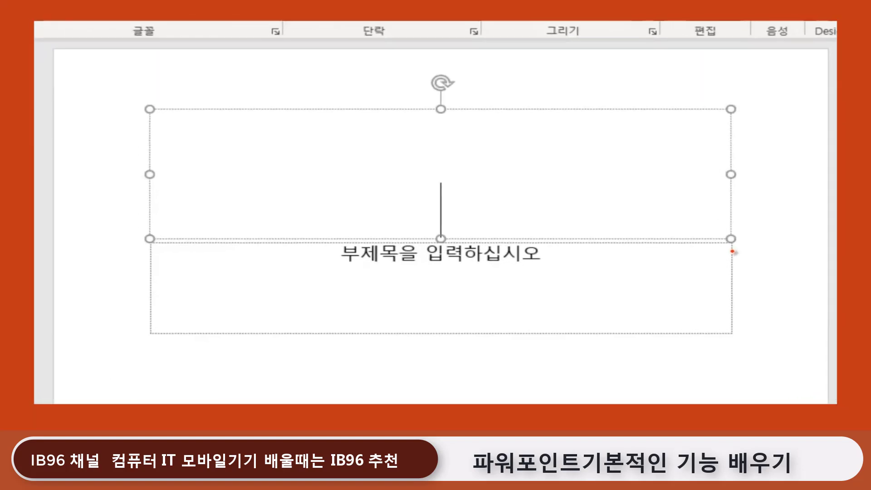
Step: Title the slide 'AI기술접목 소프트웨어' with the subtitle '씽크테크 대표'
text(AI)
text(기)
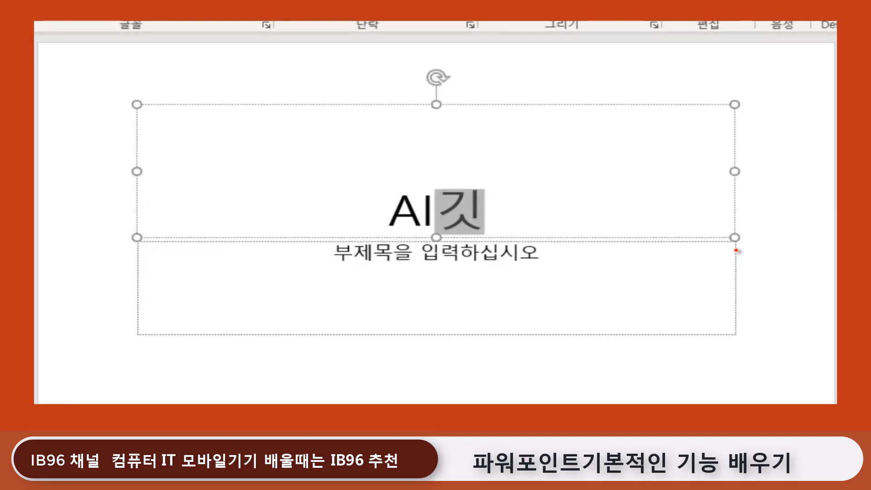
text(술)
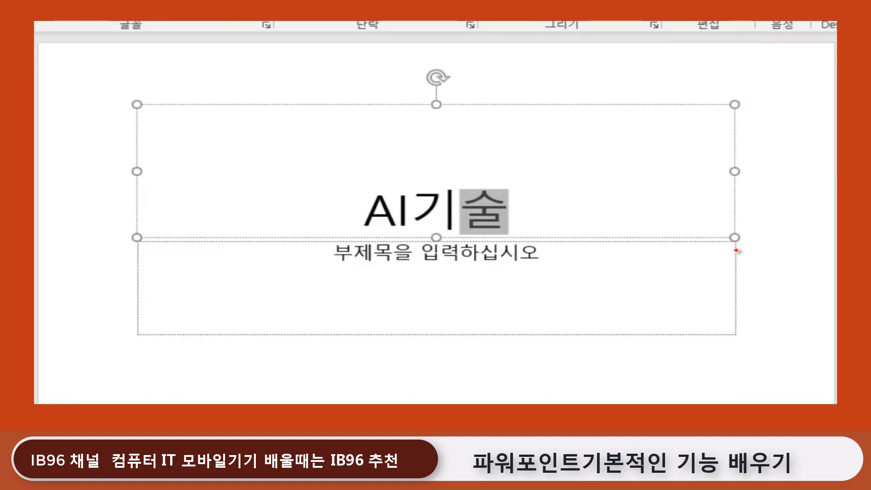
text(접목)
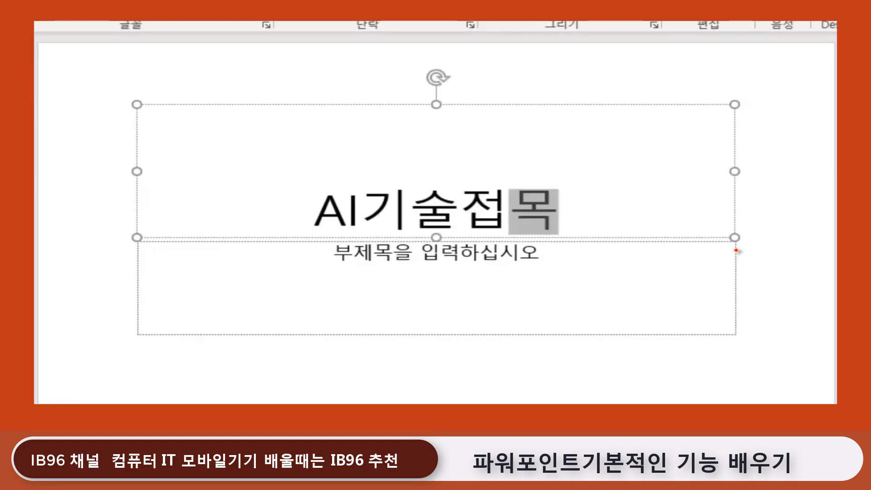
text( 소프트웹)
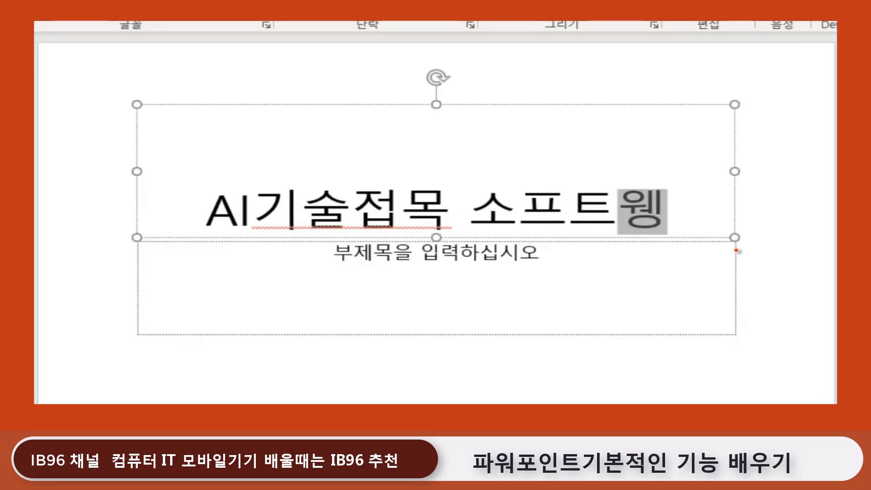
text(어)
click(405, 266)
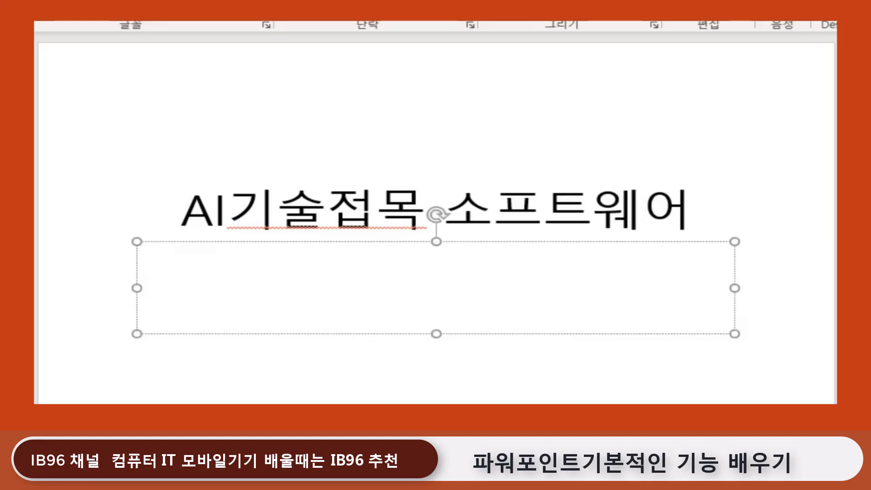
text(씽)
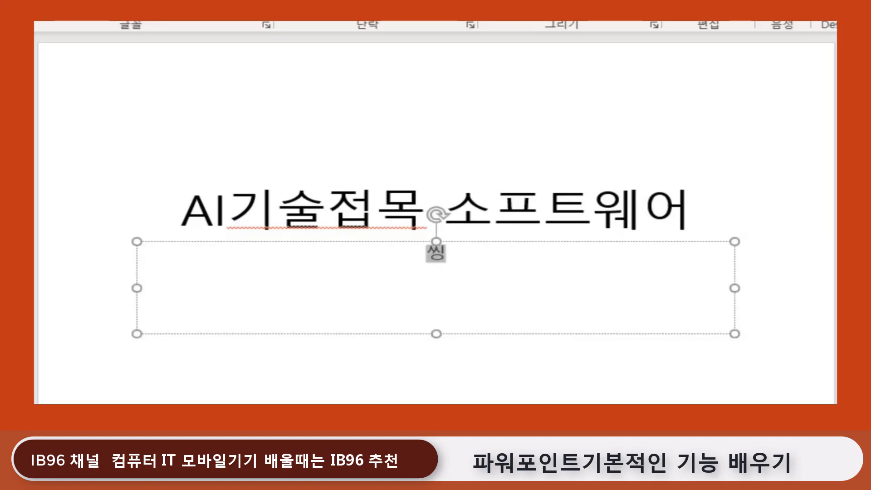
text(글테크 대)
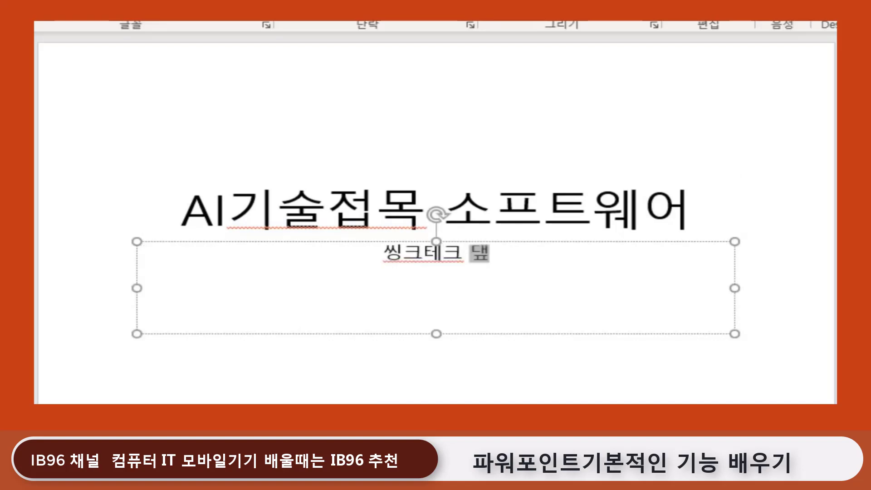
text(표)
click(632, 171)
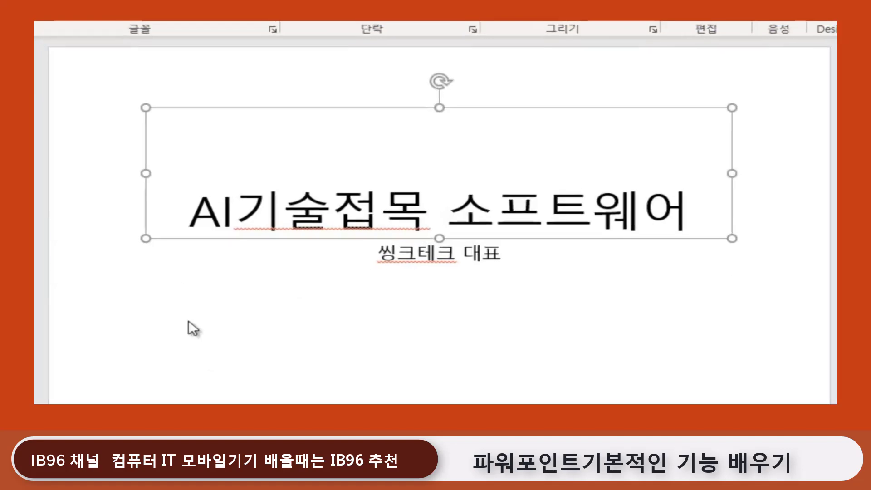
click(252, 290)
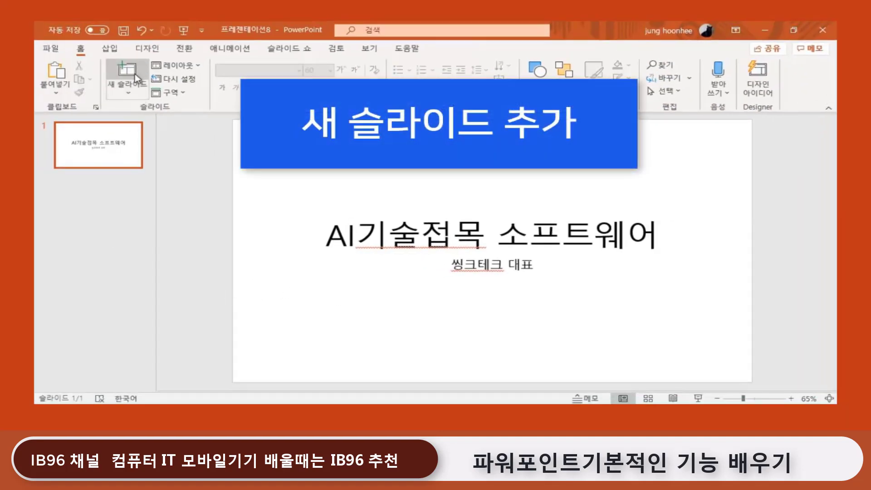
Step: Add a second slide and title it '소프트웨어 중심사회', trimming the surrounding extra words
click(130, 73)
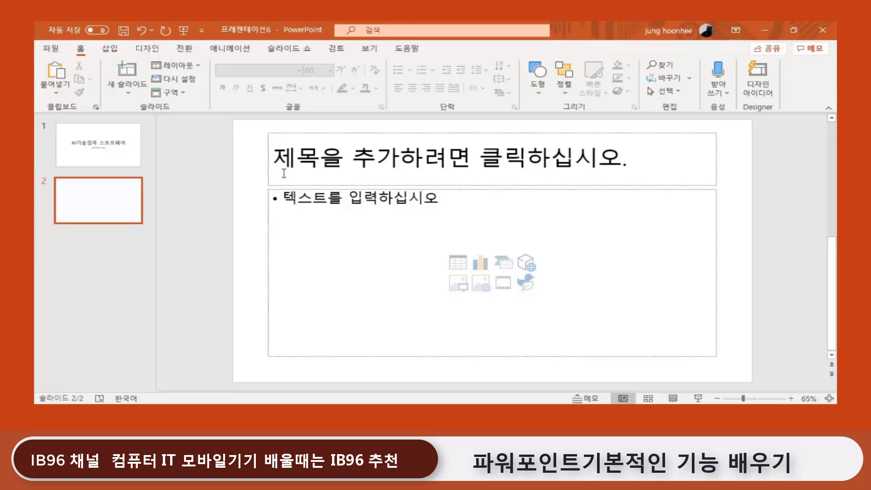
click(293, 157)
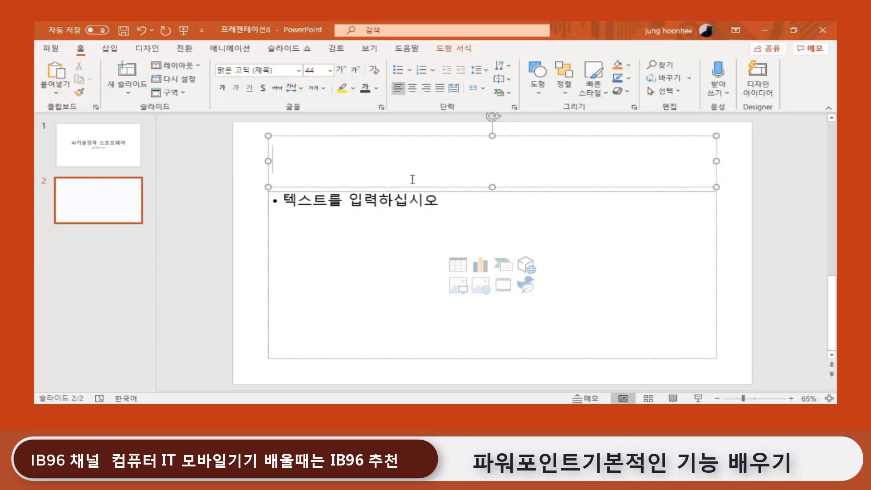
text(소플 우)
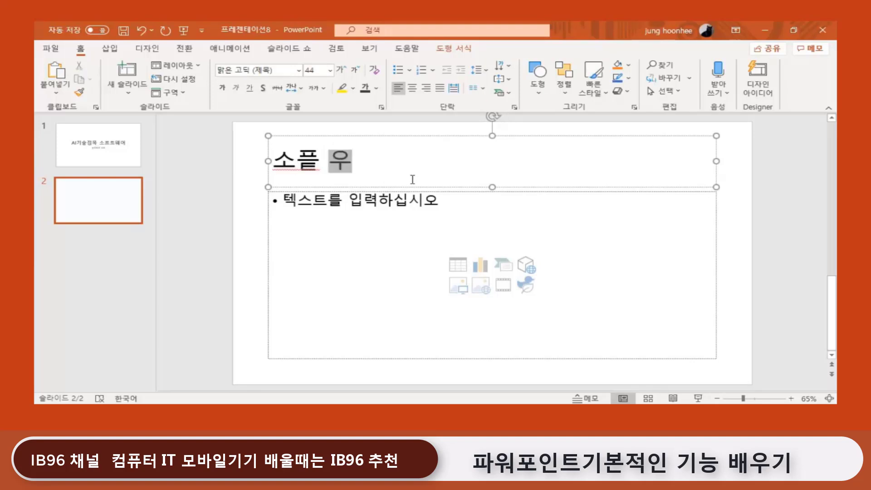
key(BackSpace)
key(BackSpace)
key(BackSpace)
key(BackSpace)
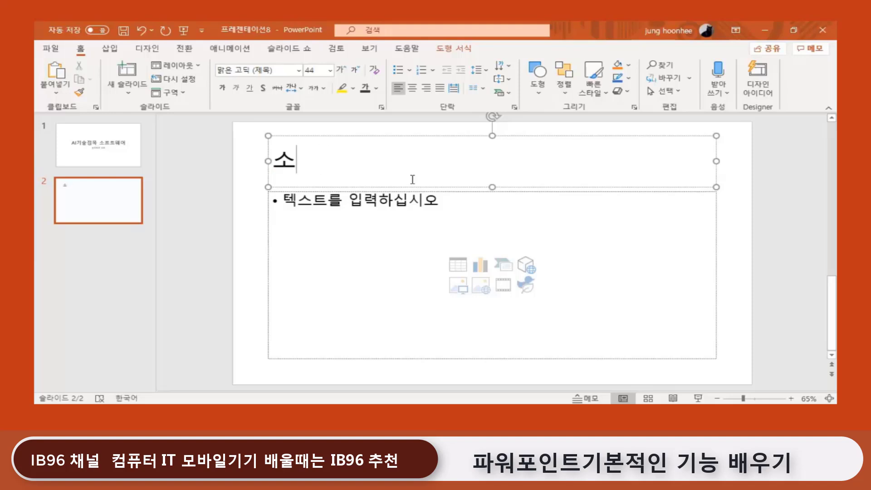
key(BackSpace)
text(우리는 )
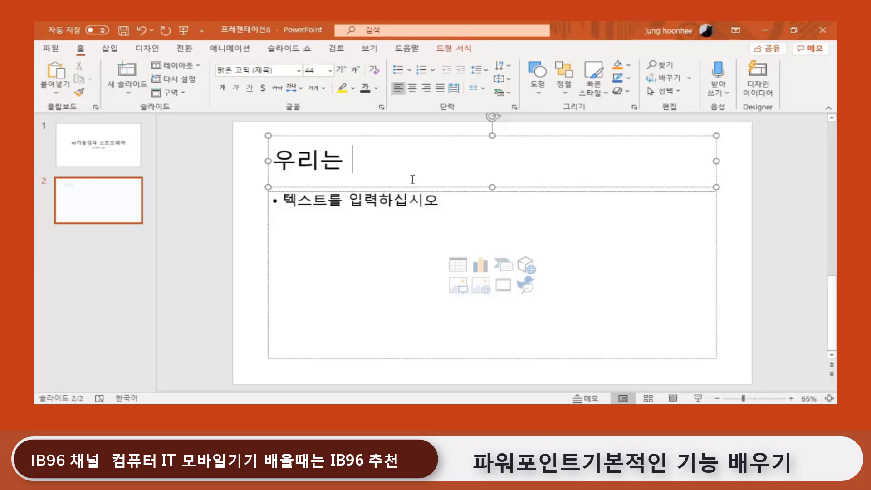
text(소플트웨어 중)
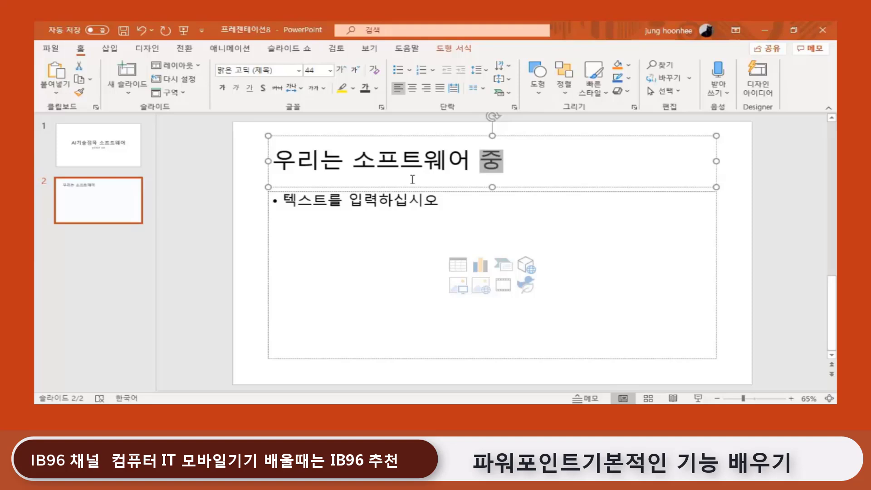
text(심사회)
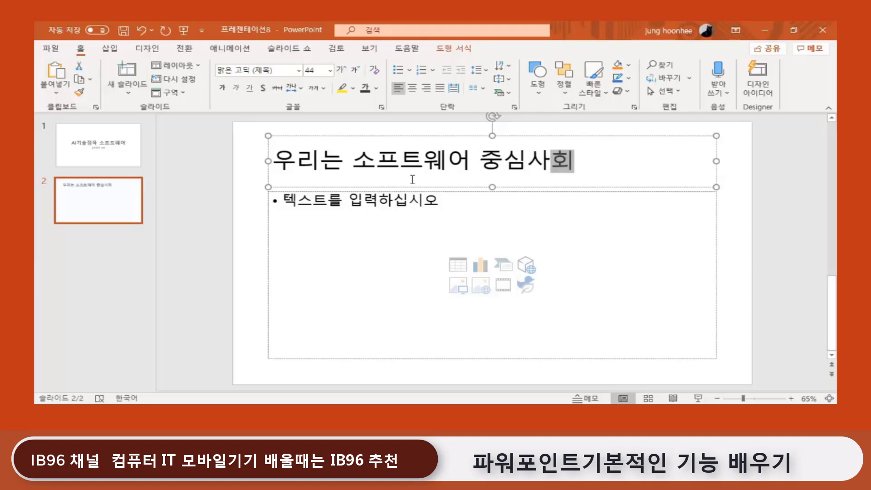
text(에 존재)
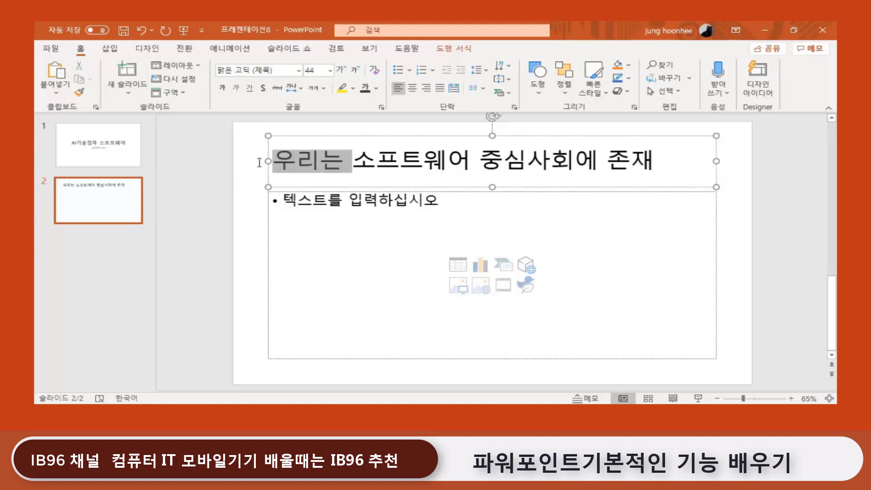
drag(354, 161, 251, 169)
key(BackSpace)
click(580, 165)
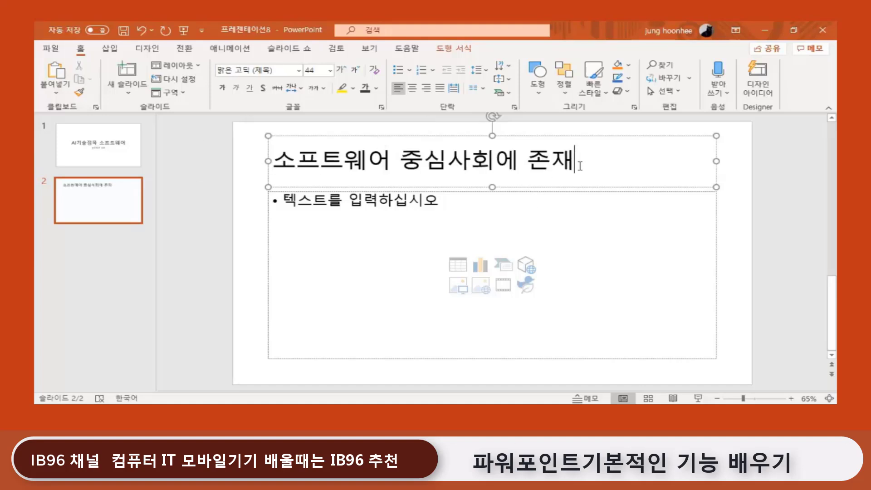
key(BackSpace)
key(BackSpace)
key(BackSpace)
key(BackSpace)
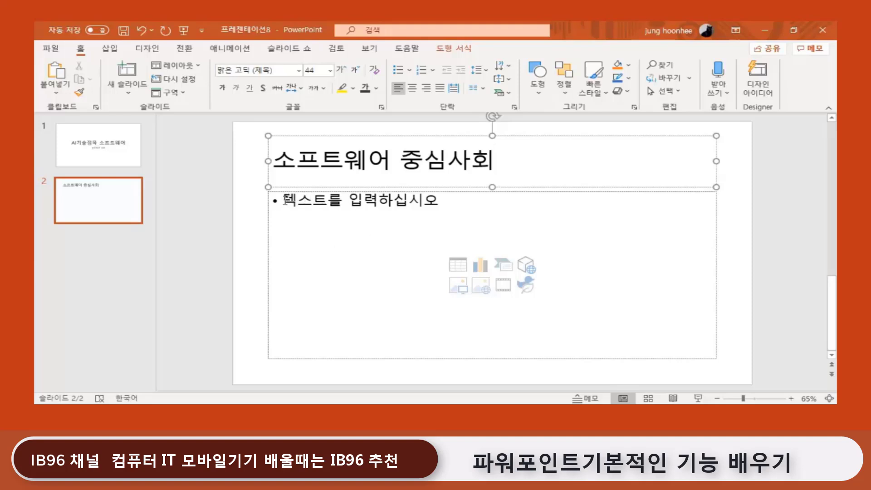
Step: Enter '소프트웨어 중심사회' as the first bullet and begin an empty second bullet
click(500, 231)
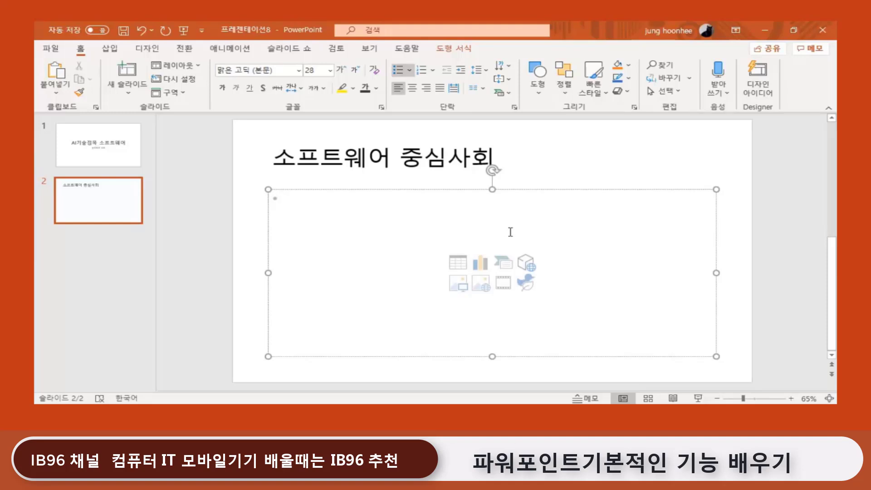
text(ㅅ)
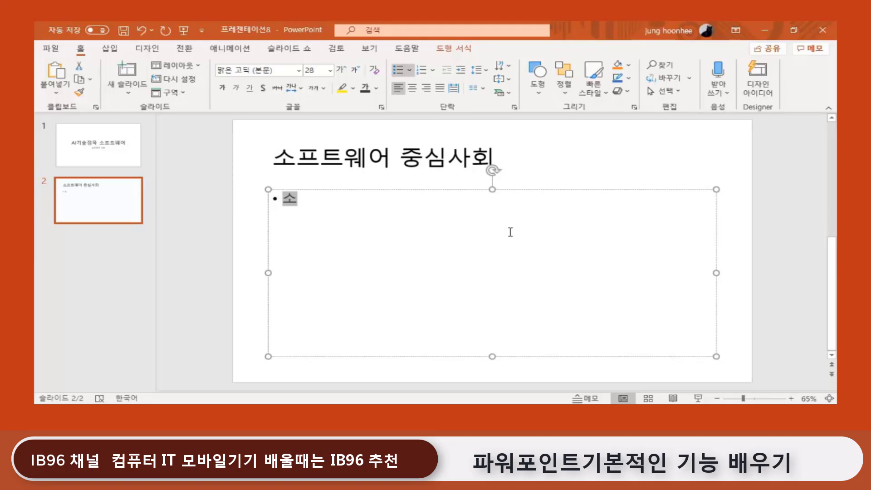
text(프트)
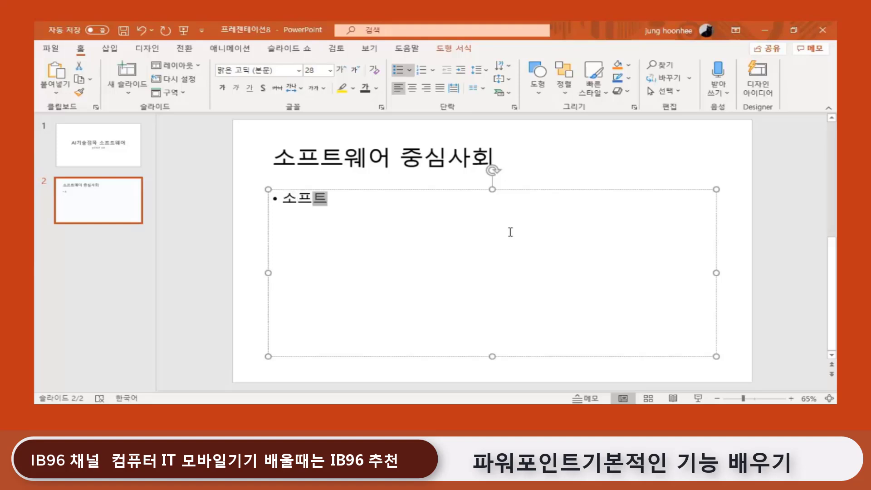
text(웨어 중시)
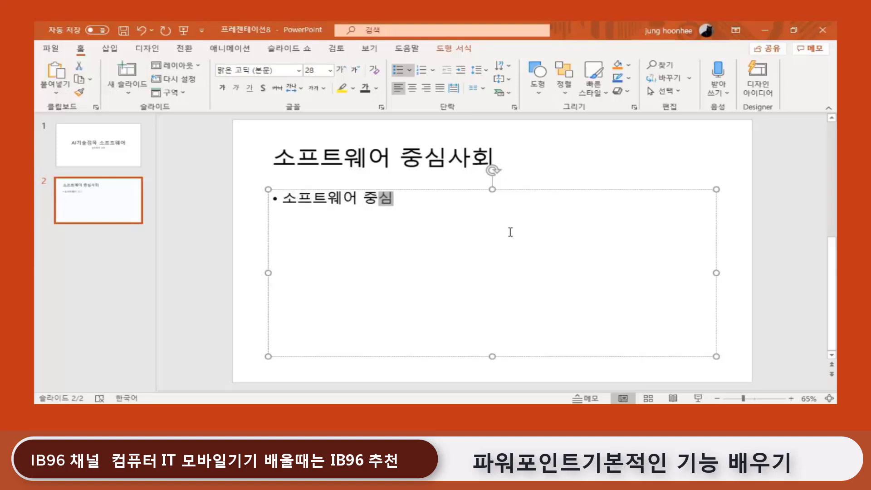
text(사회)
key(Return)
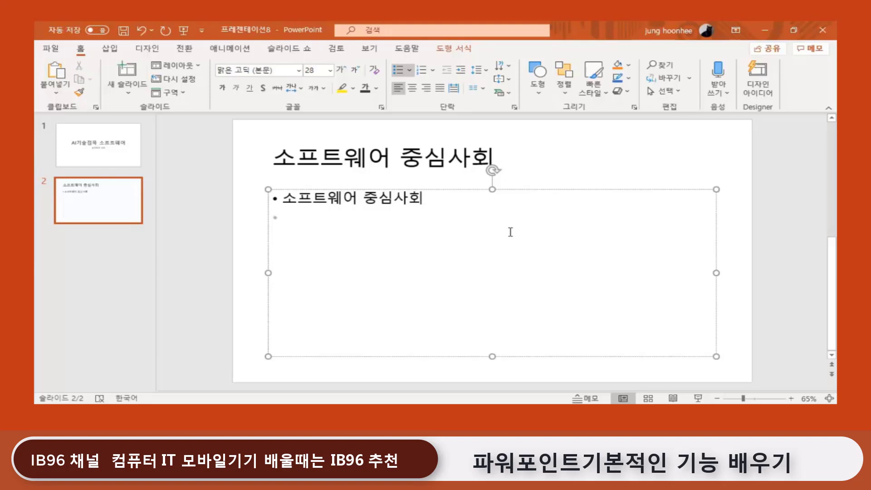
drag(282, 197, 432, 198)
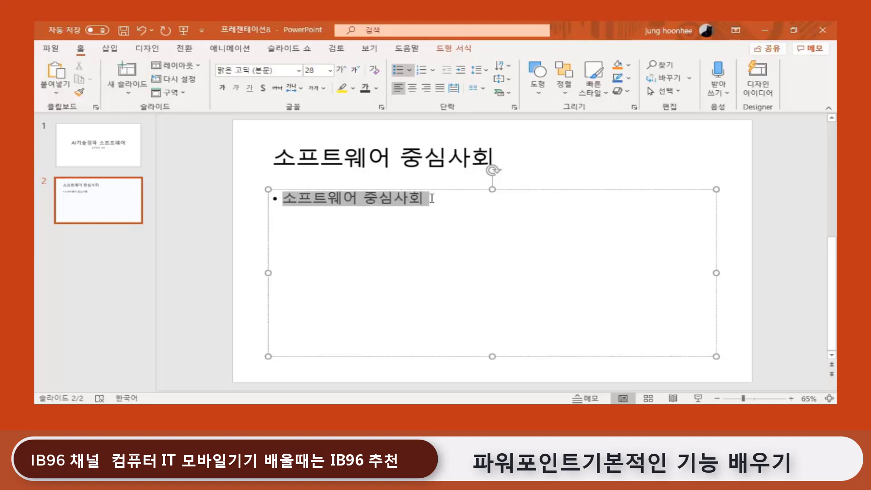
click(333, 219)
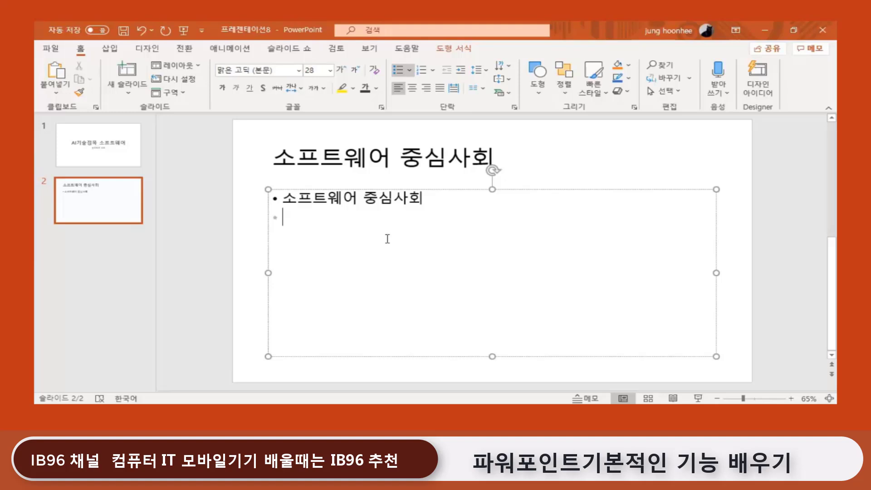
Step: Type the second bullet defining a software-centred society as safer, more transparent and efficient
text(소프트웨)
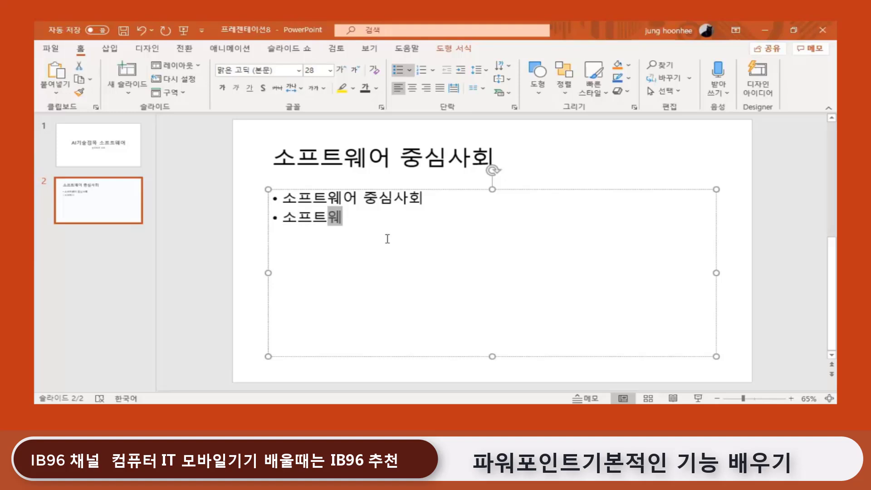
text(어를 )
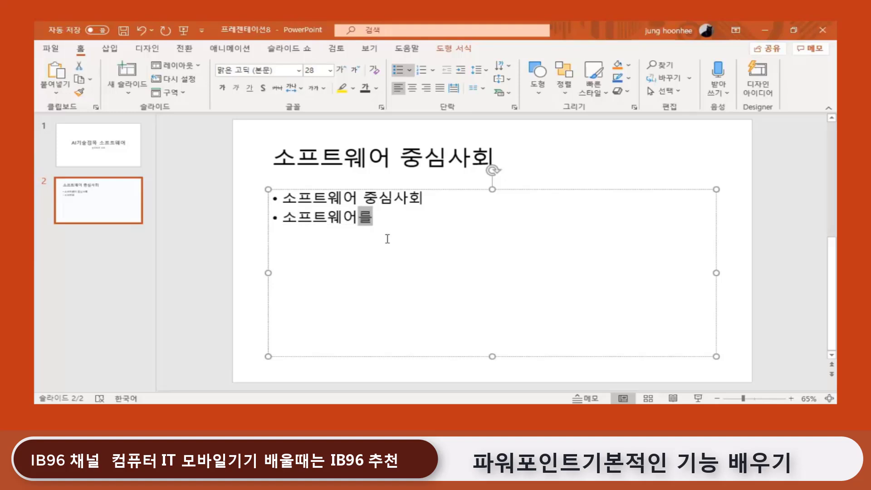
text(중심ㅇ으로 사)
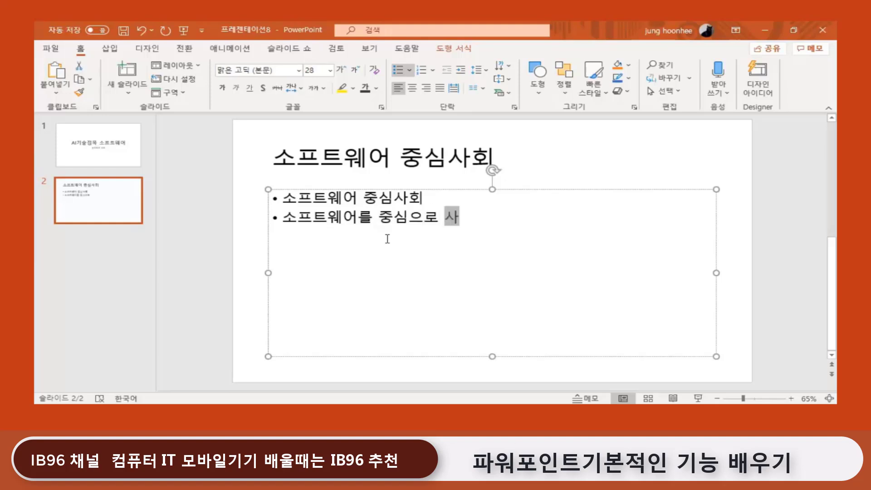
text(회 모든 영역)
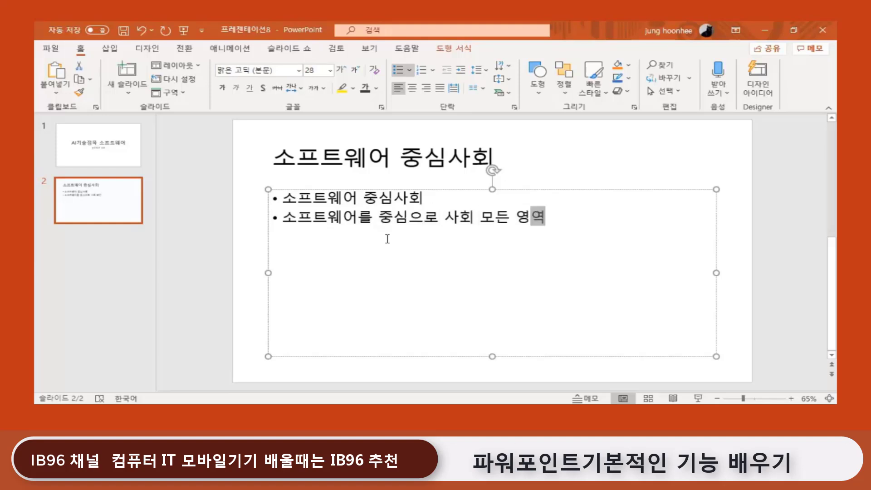
text(에서 )
text(혁)
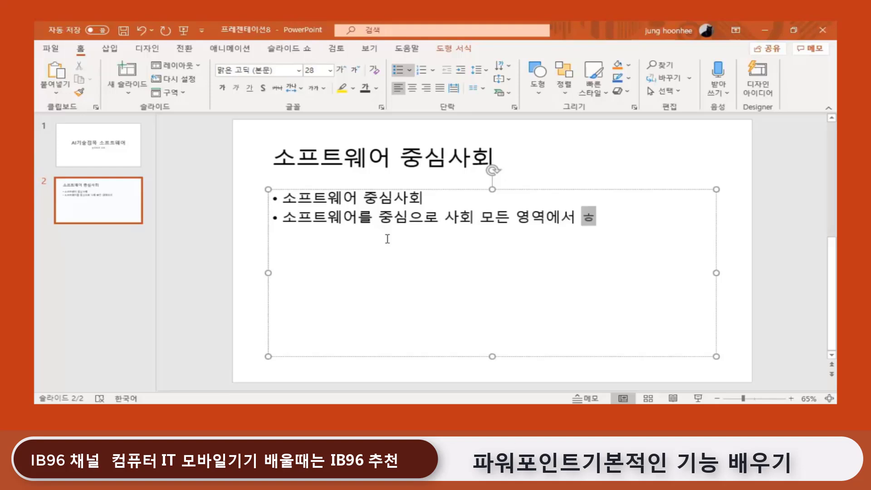
text(신이 있일상호)
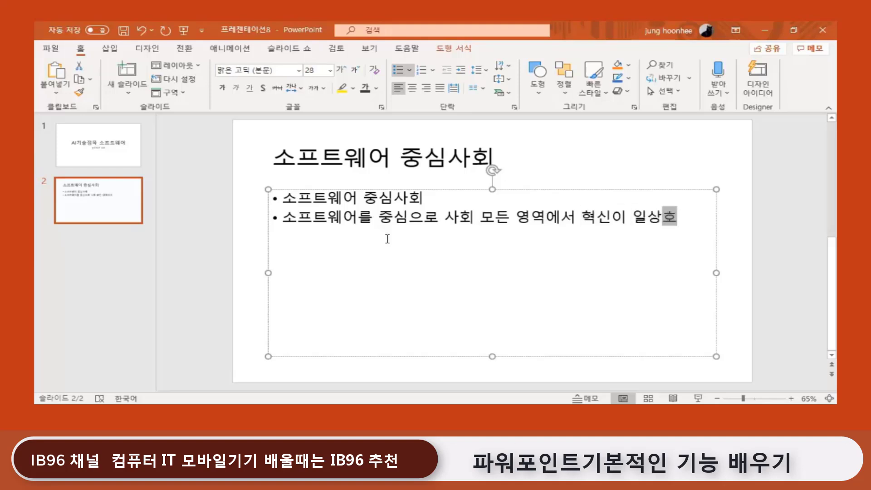
text(화되고 생)
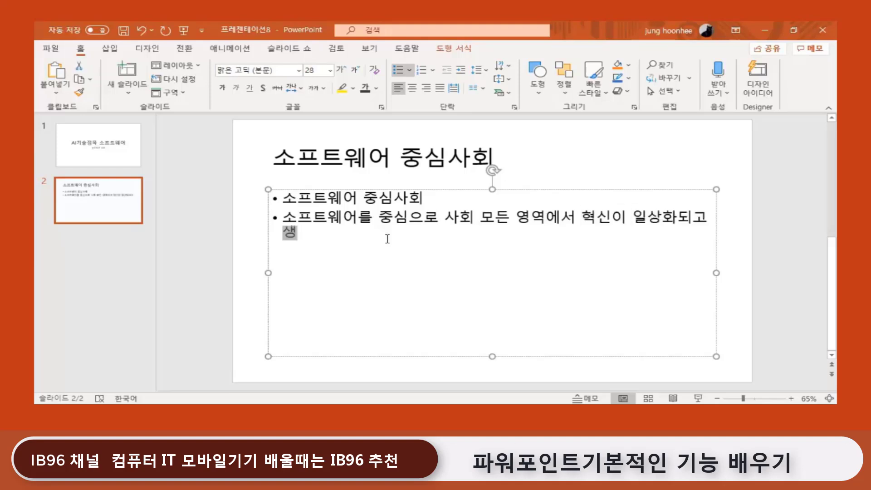
text(산성이 )
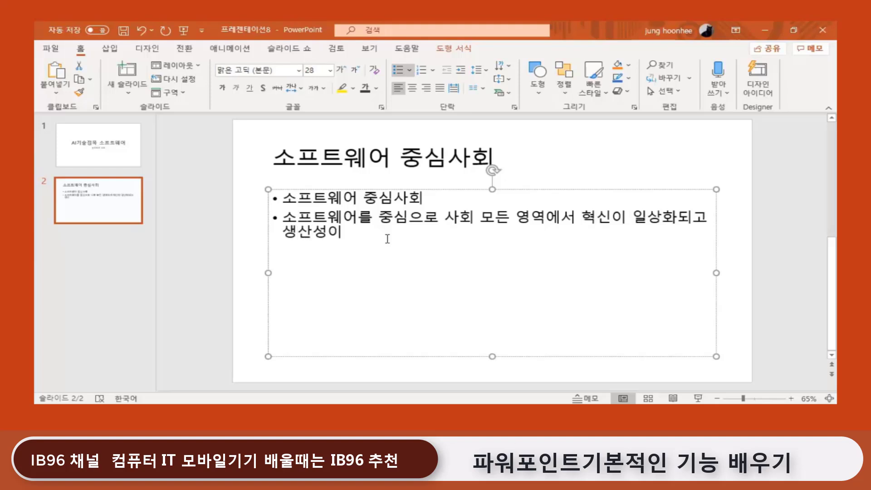
text(향사상되)
text(어 더욱 아안)
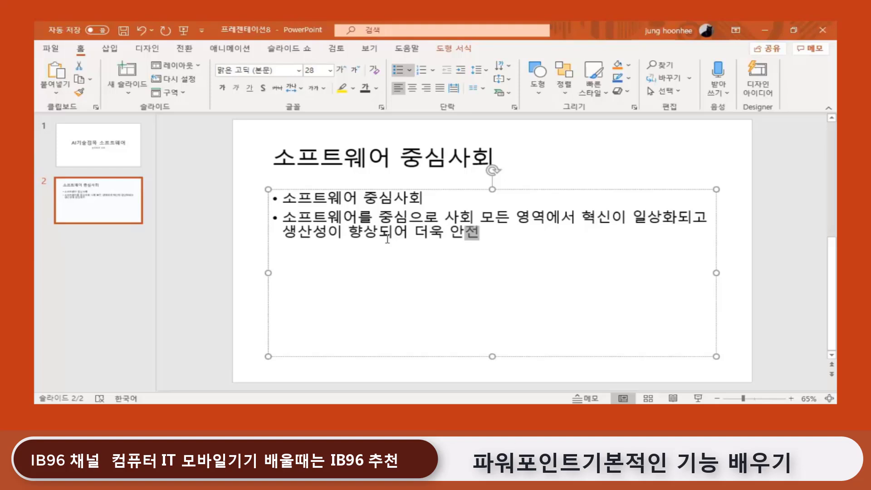
text(전하고 ㅌ)
key(Hangul_Hanja)
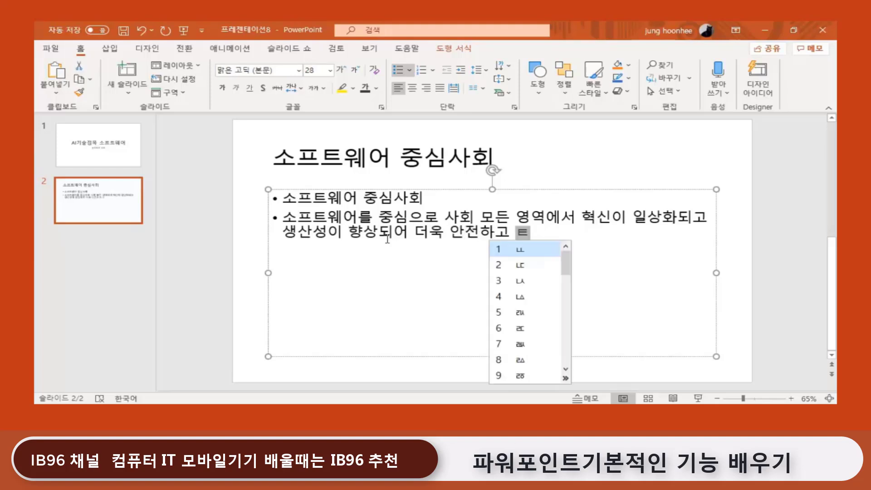
key(Escape)
key(BackSpace)
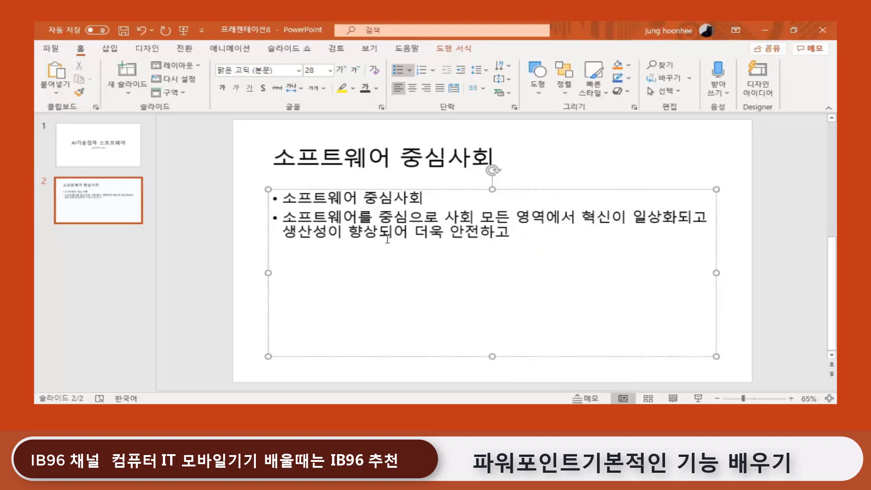
text(툼명하며 )
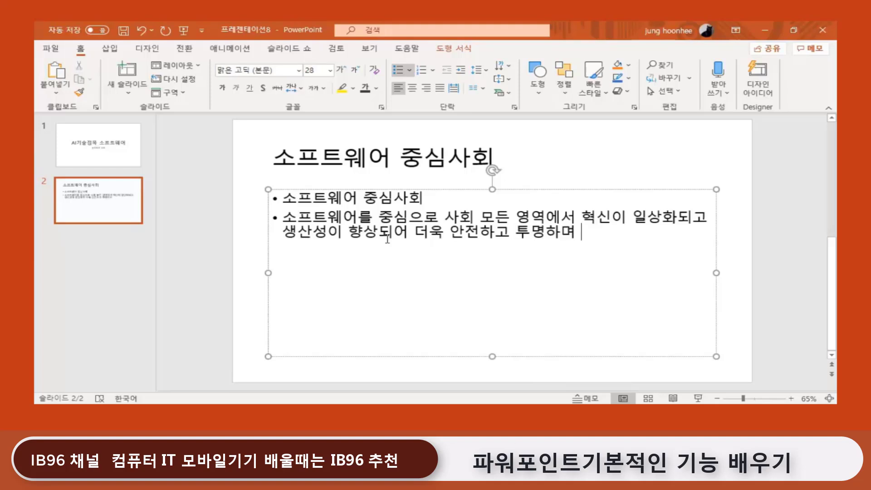
text(효율적인)
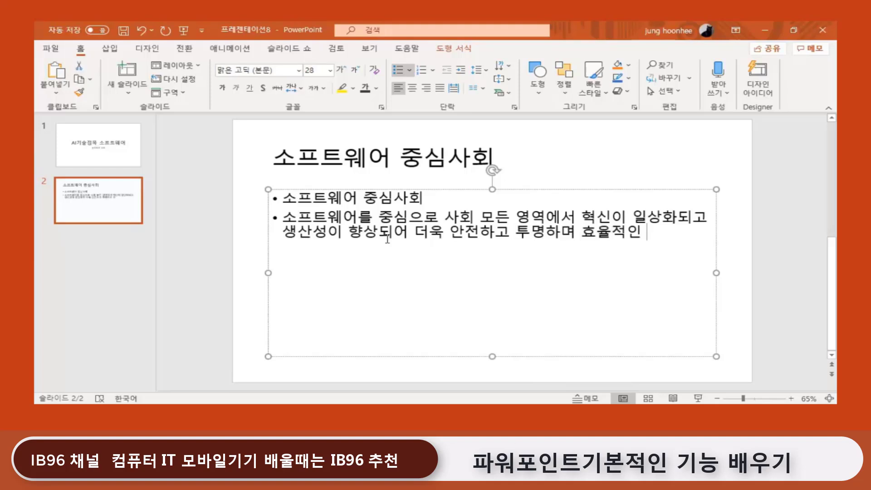
text( 사로)
key(BackSpace)
text(회를)
key(BackSpace)
key(BackSpace)
text(회를 의)
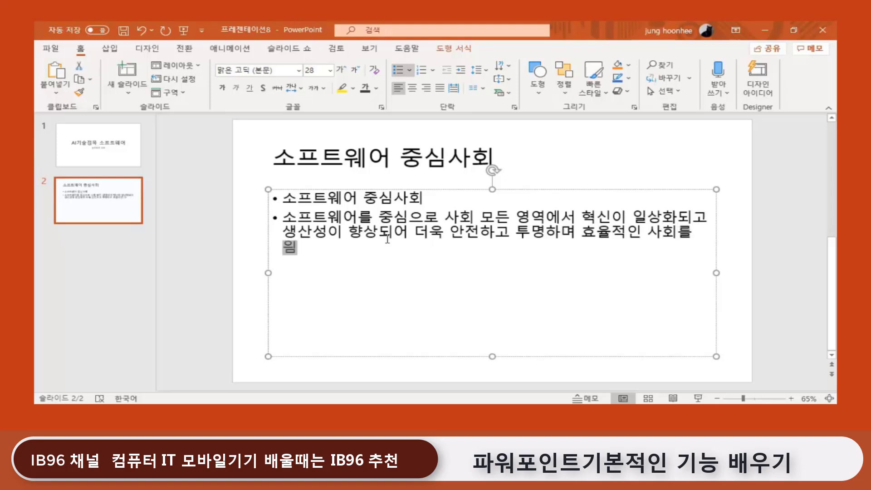
text(미)
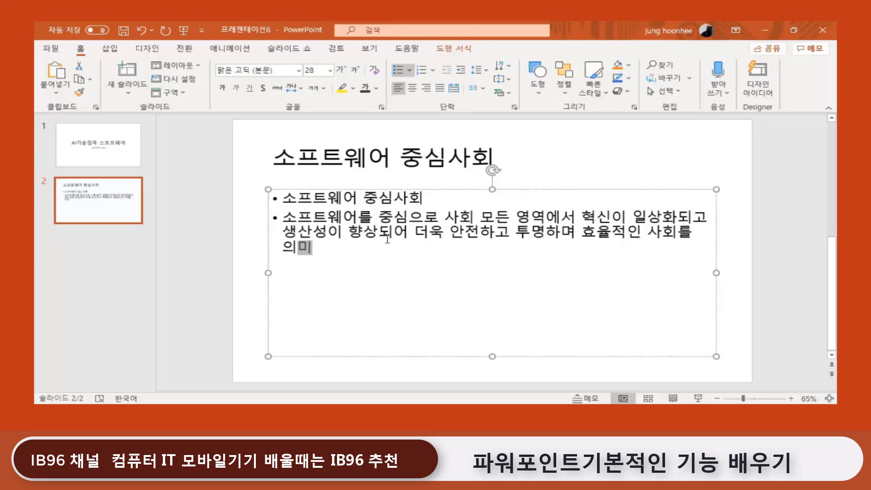
key(Return)
Step: Add a third bullet, '문제해결을 위해 인터넷을 통해 쉽게 정보를 찾아보고…', about seeing differing viewpoints
text(문제해결)
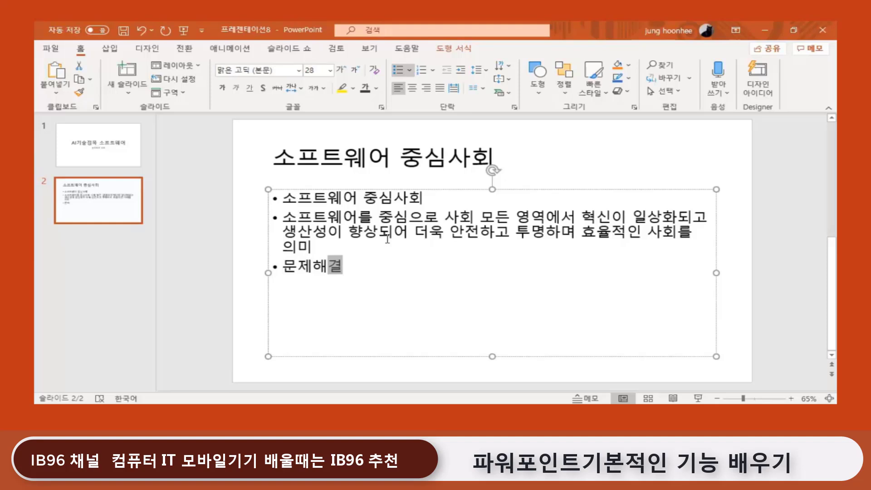
text(을 위해 인)
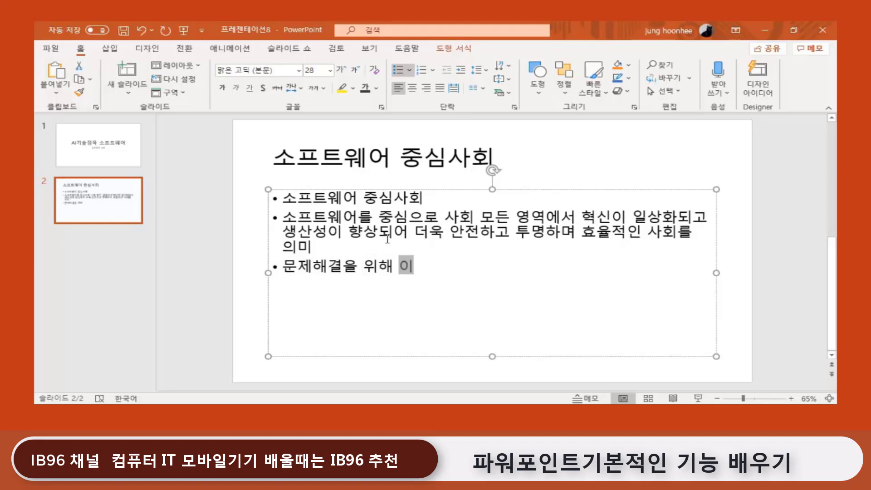
text(터넷을 통해 )
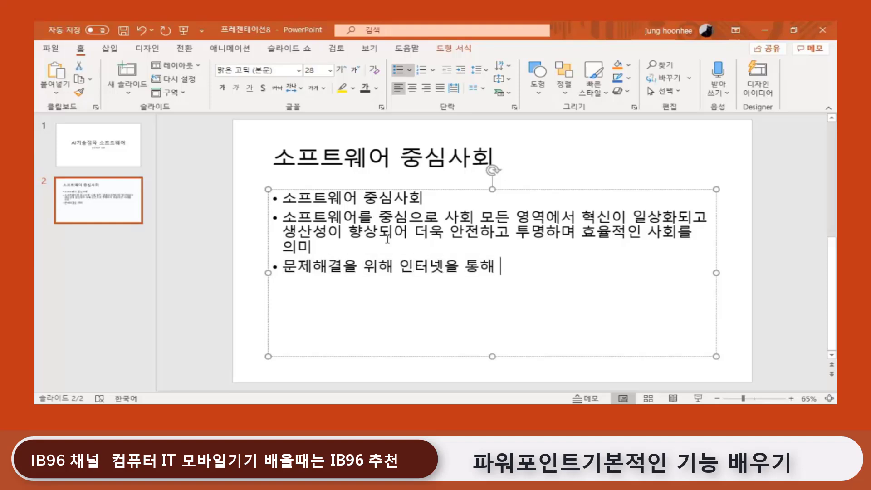
text(쉽ㄱ)
key(BackSpace)
key(BackSpace)
text(쉽게 정보를 )
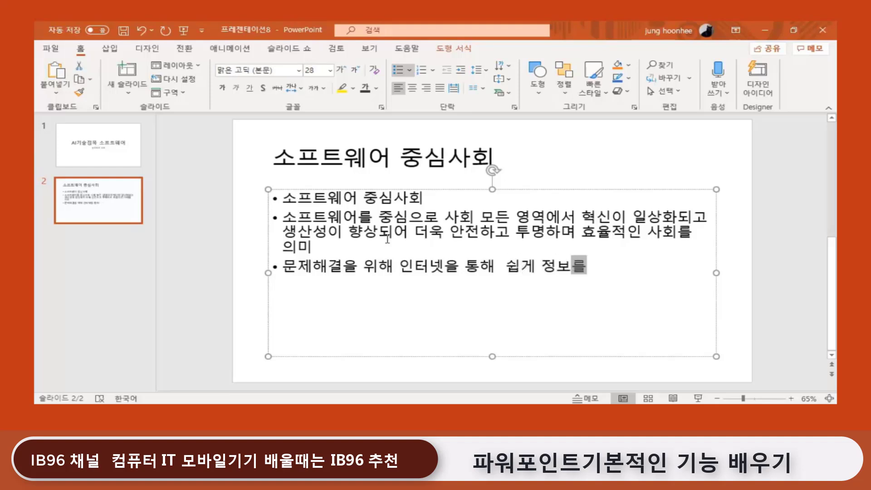
text(찾아보고, 이)
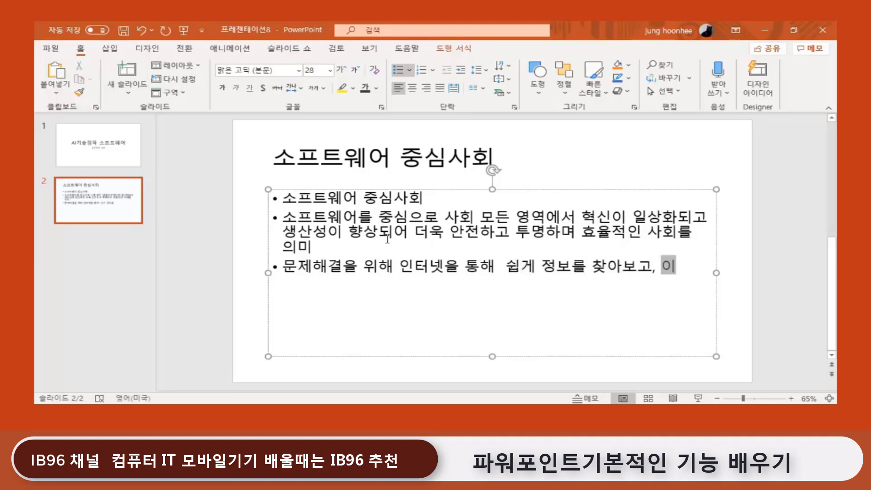
text(를 통해)
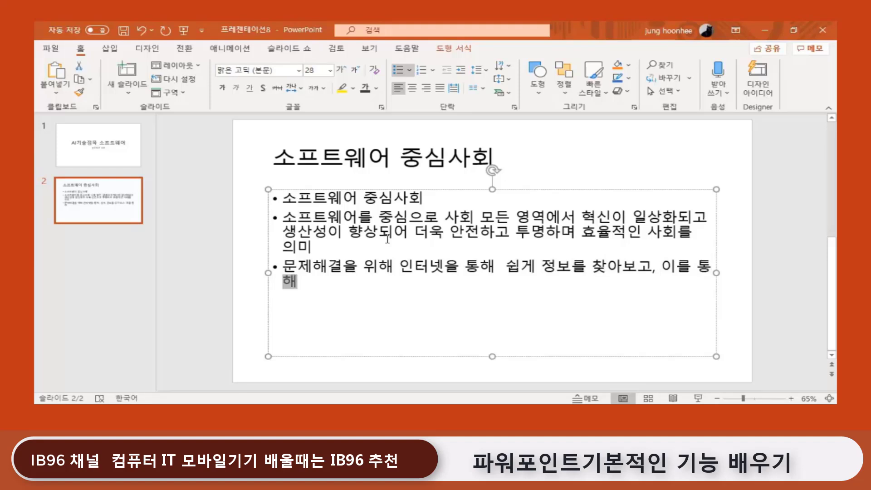
text(서로의)
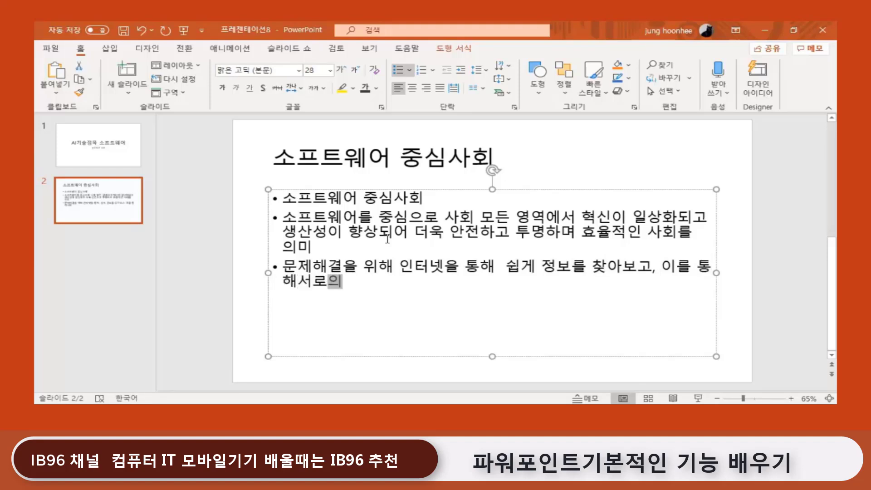
key(BackSpace)
key(BackSpace)
text(서로)
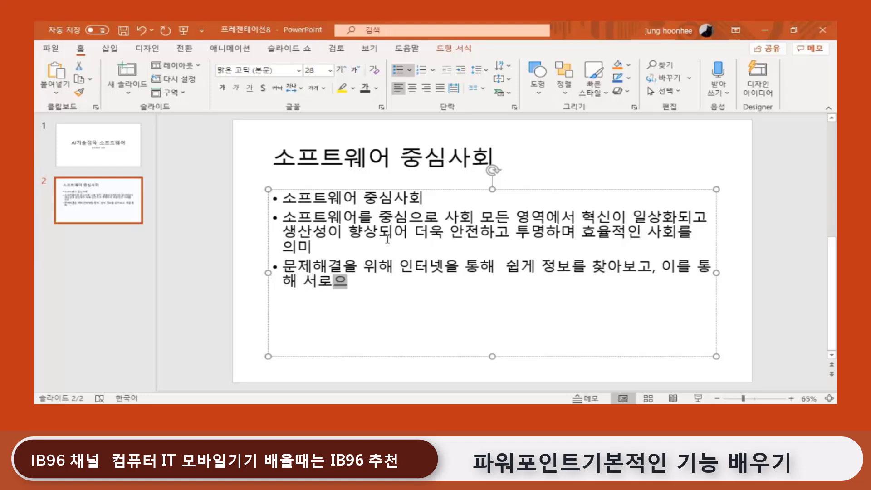
text(의 시각)
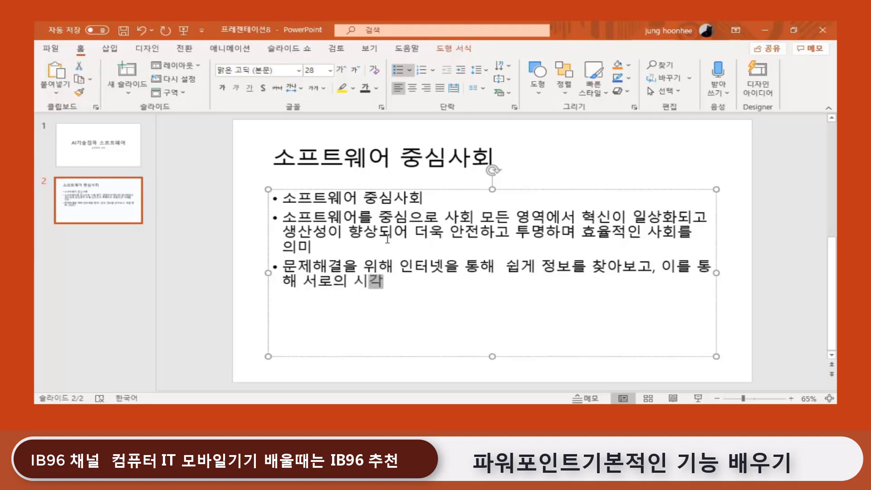
text(차이를 알 수)
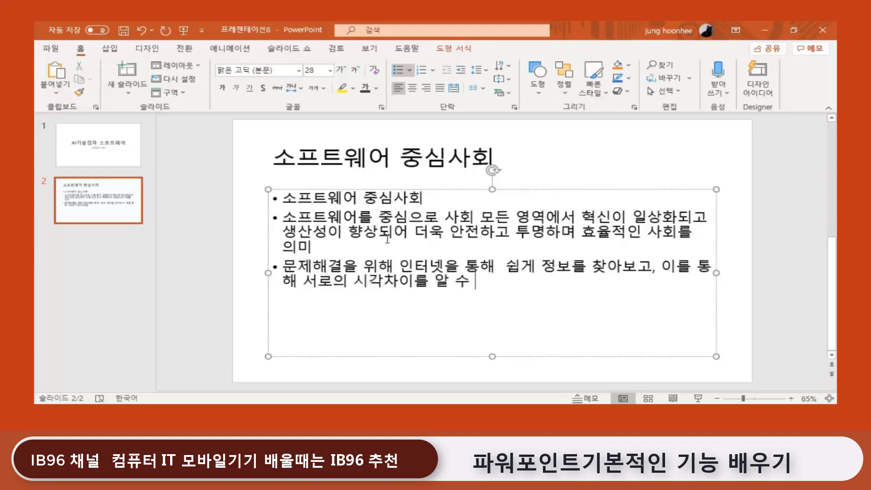
text( 있ㄱ게 )
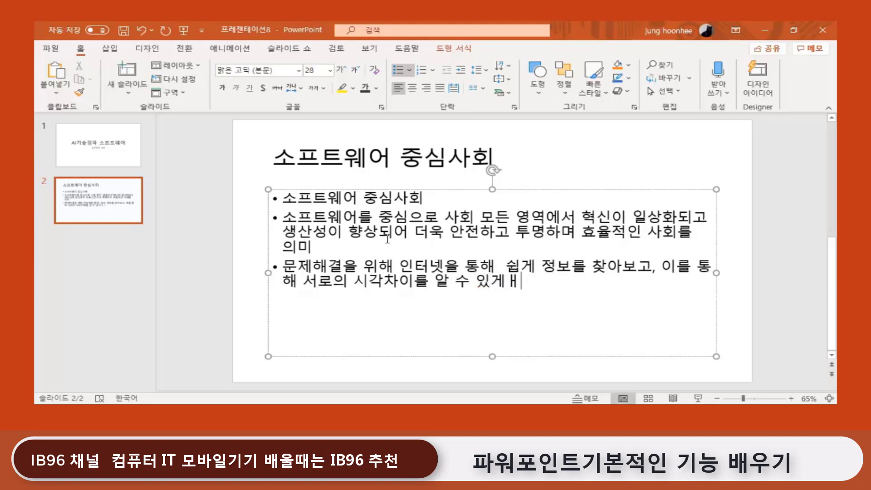
text(되느는 사회르)
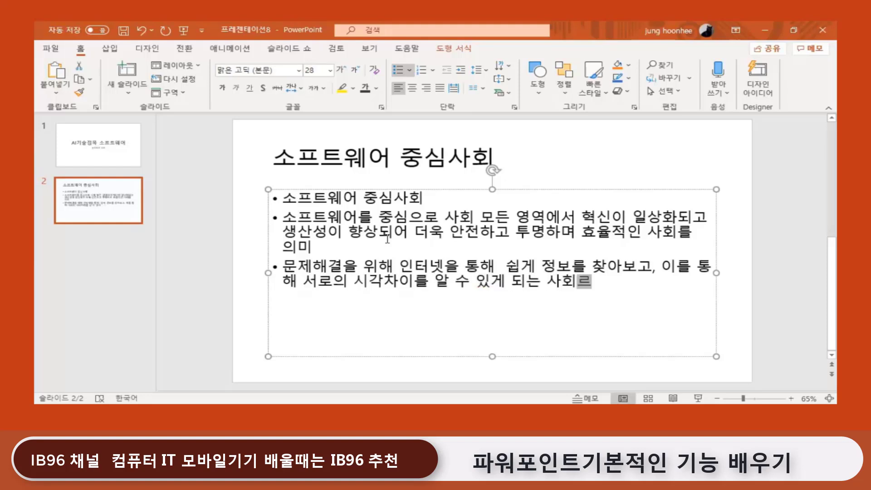
text(를 의미)
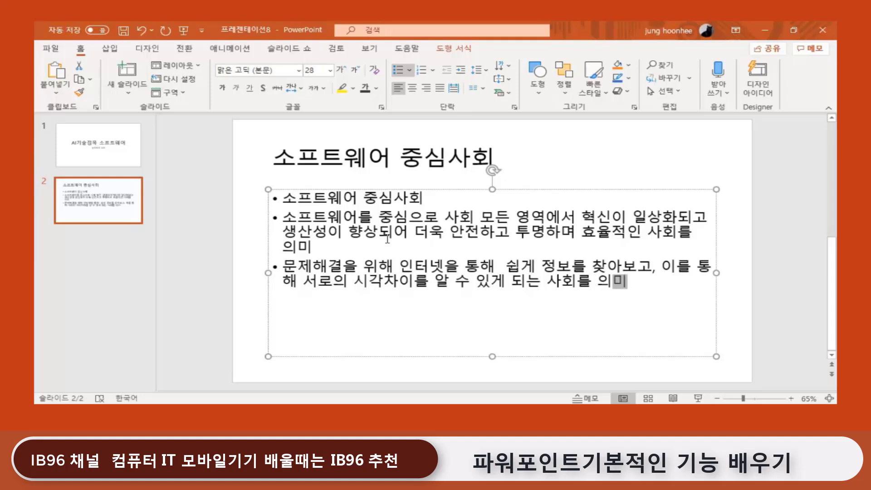
click(565, 188)
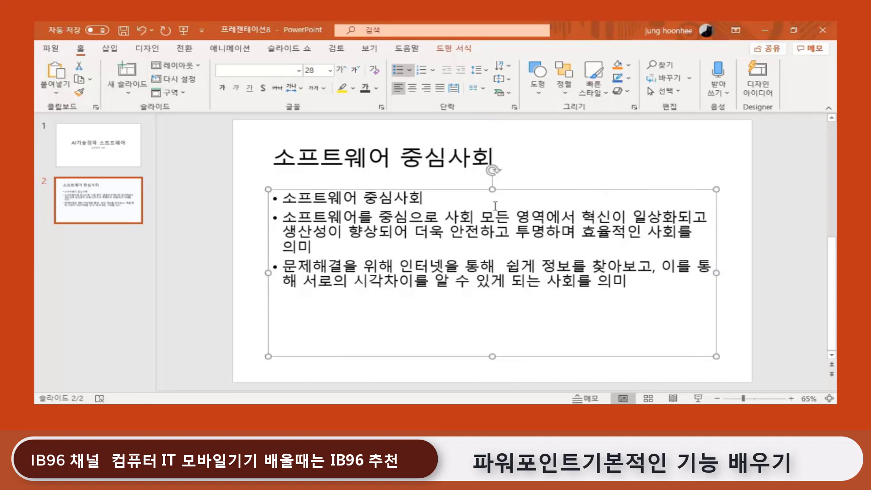
click(431, 197)
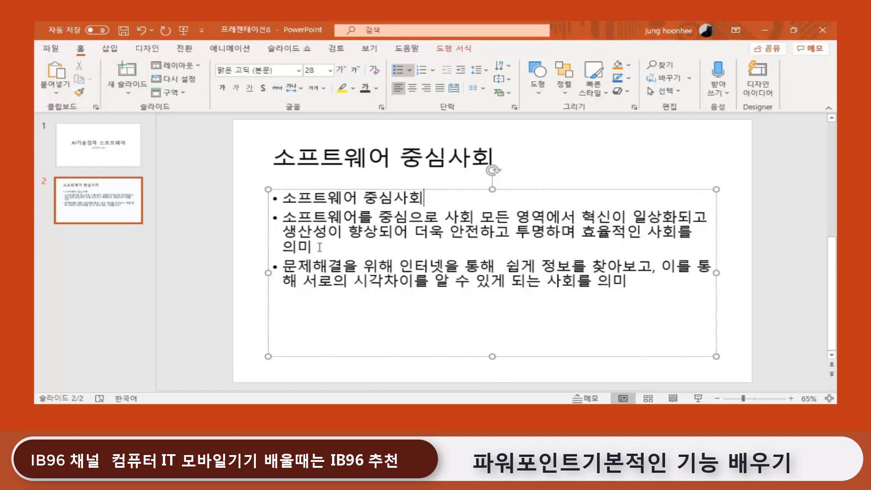
click(638, 280)
click(570, 188)
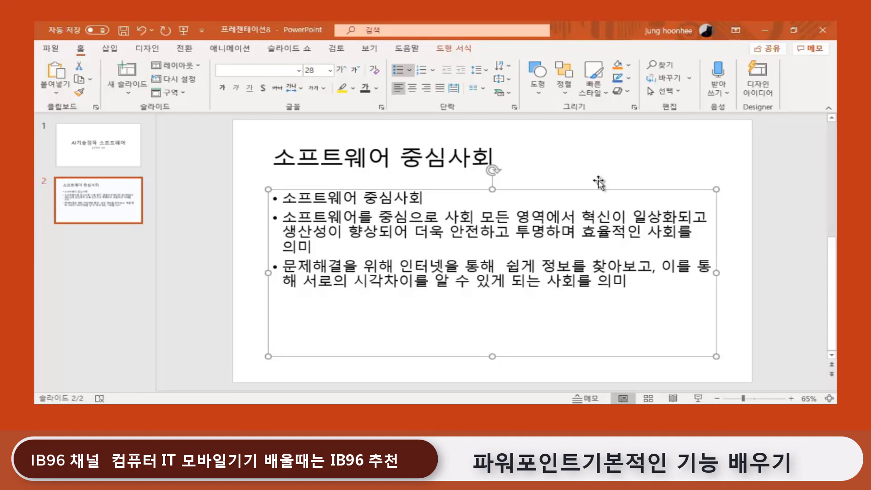
click(711, 218)
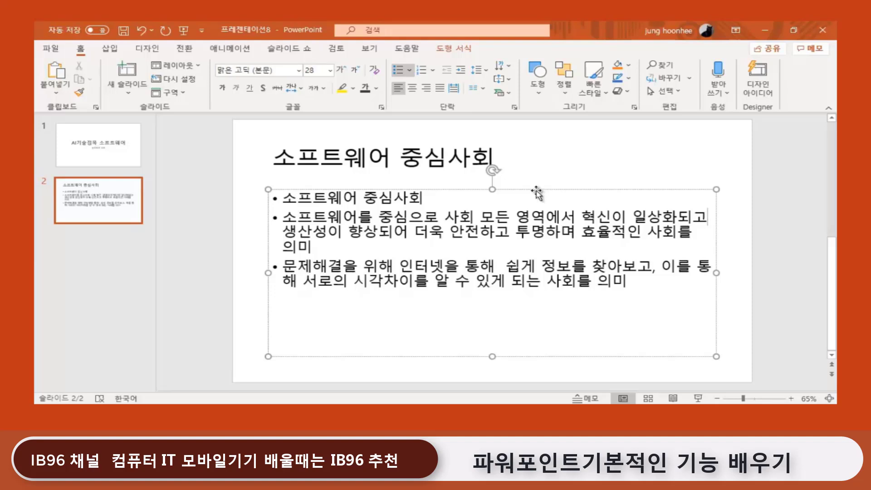
click(537, 190)
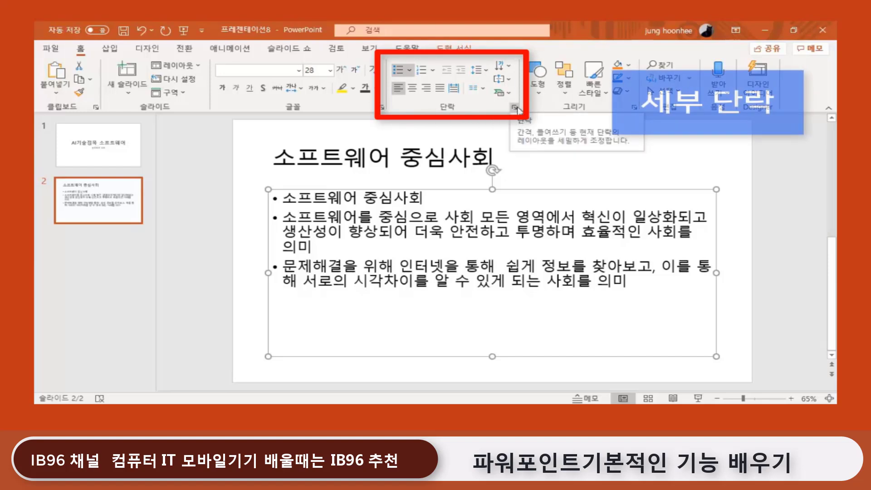
Step: In the Paragraph dialog's Asian Typography tab, turn off Allow Korean word wrapping
click(515, 110)
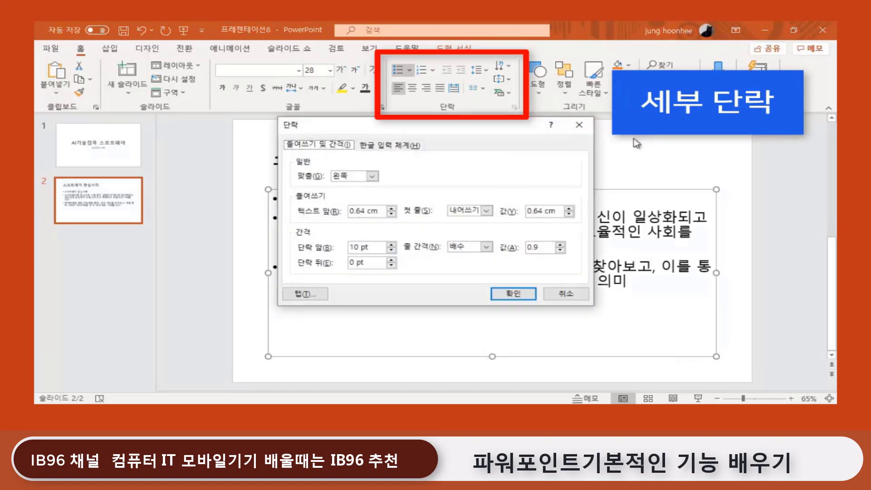
mouse_move(429, 125)
mouse_down()
mouse_move(268, 156)
mouse_move(240, 192)
mouse_up()
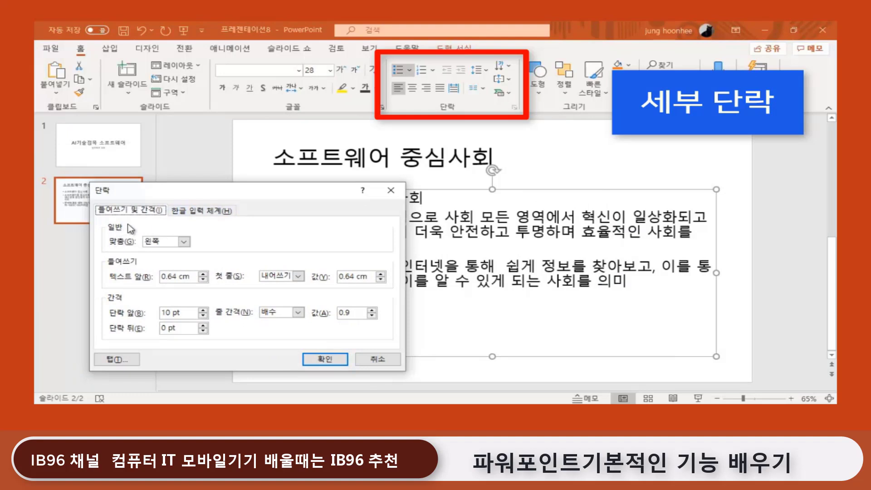
click(204, 211)
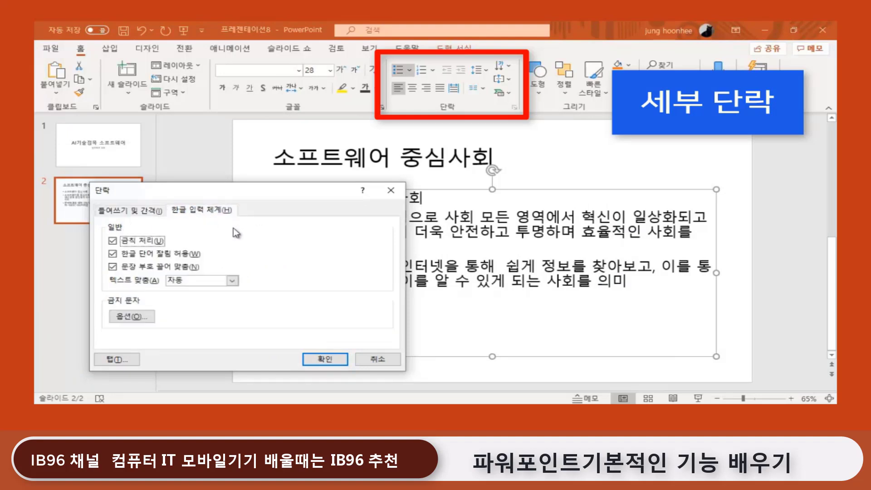
mouse_move(272, 197)
mouse_down()
mouse_move(661, 140)
mouse_move(682, 164)
mouse_up()
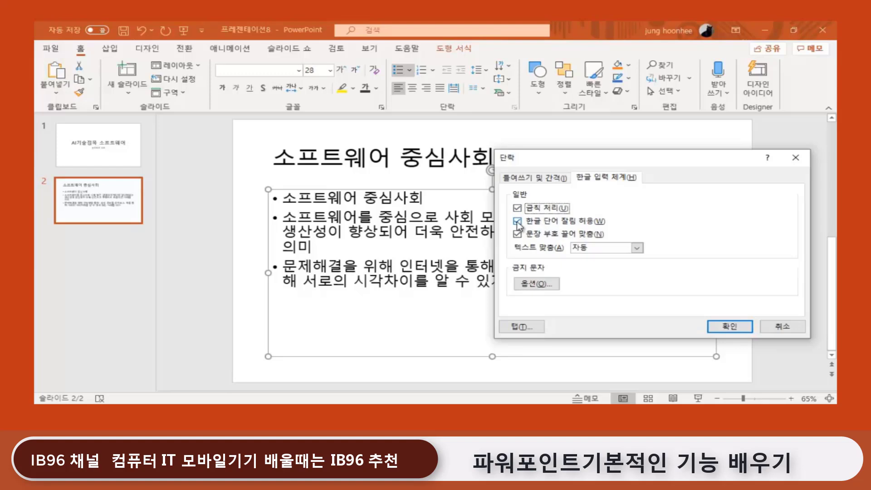
click(518, 222)
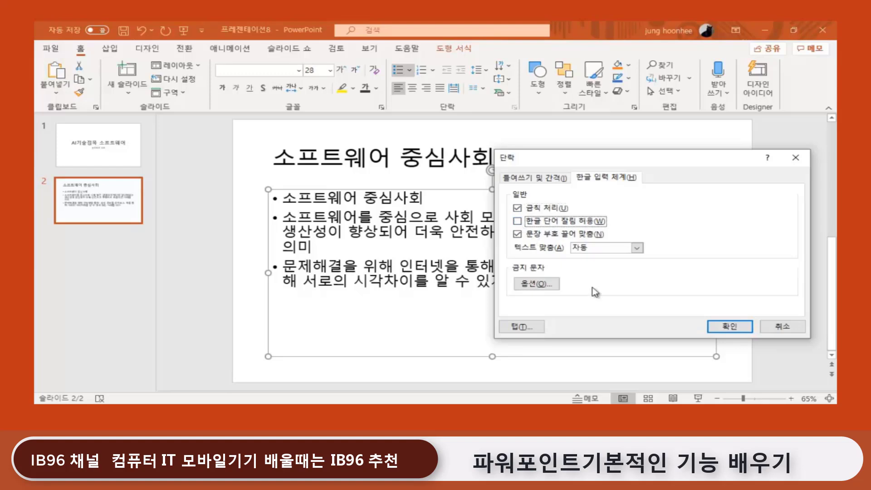
click(727, 327)
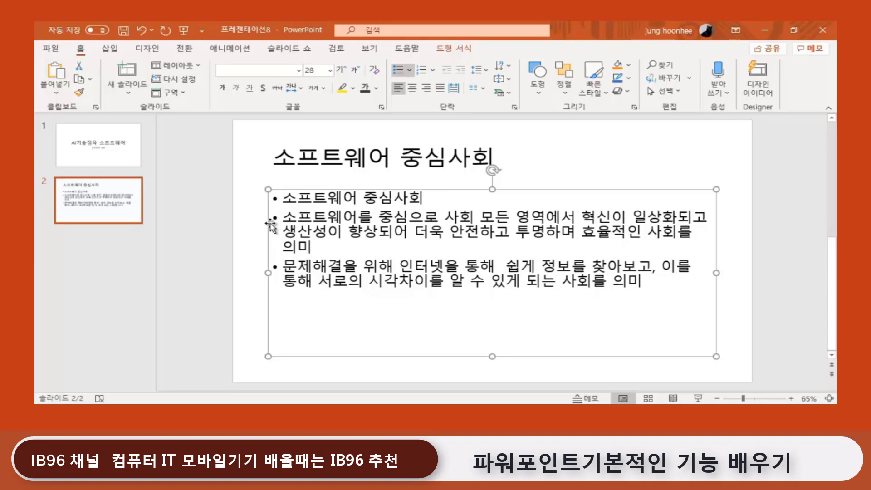
Step: Demote the two long definition bullets on slide 2 one list level under the first bullet
click(283, 218)
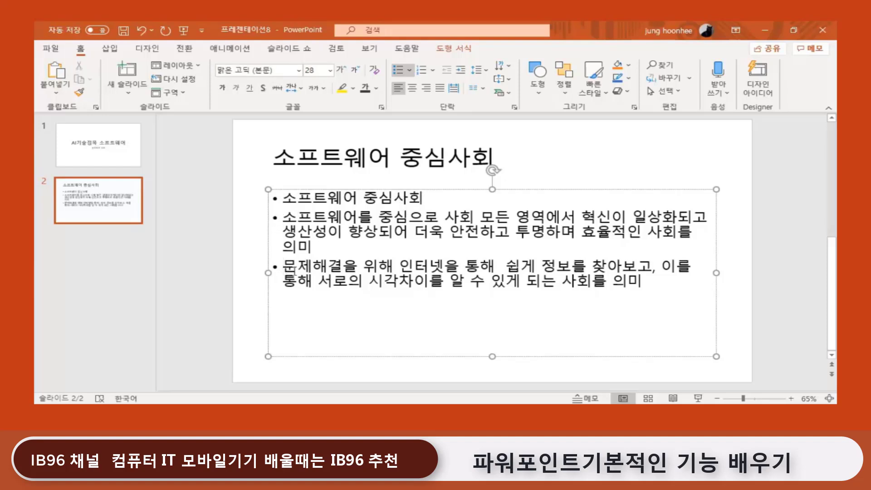
click(283, 198)
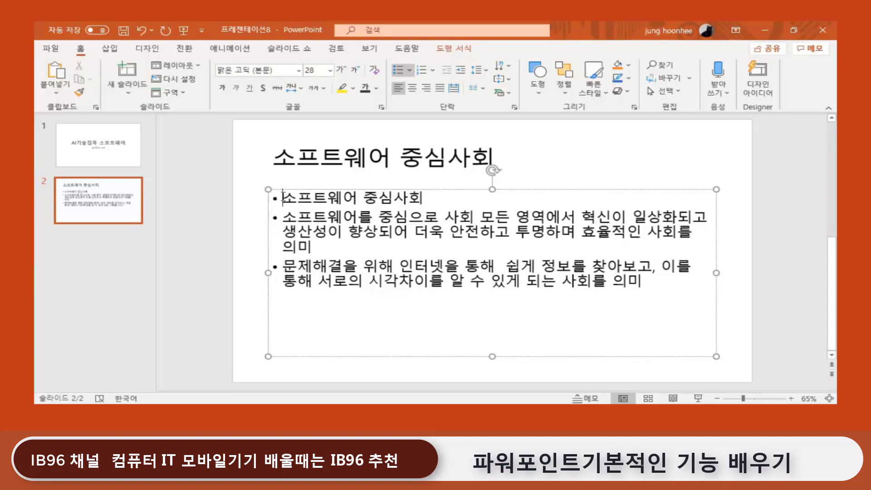
click(298, 266)
drag(286, 216, 659, 280)
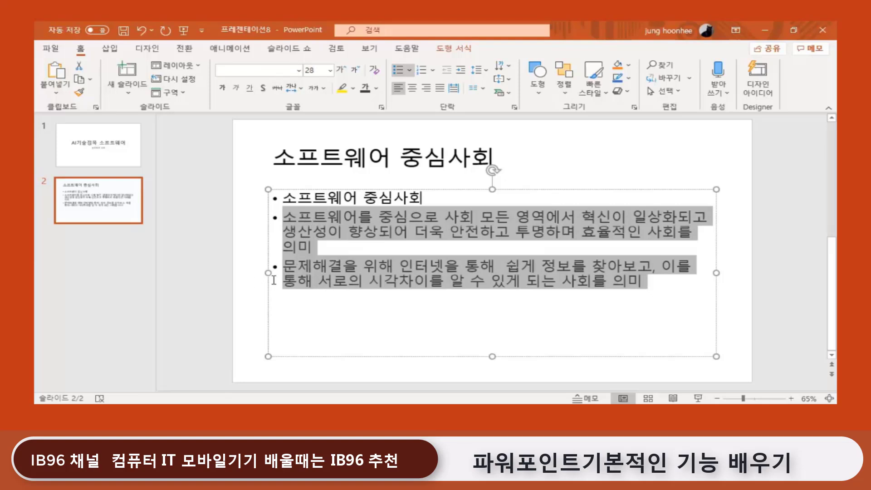
drag(282, 217, 773, 299)
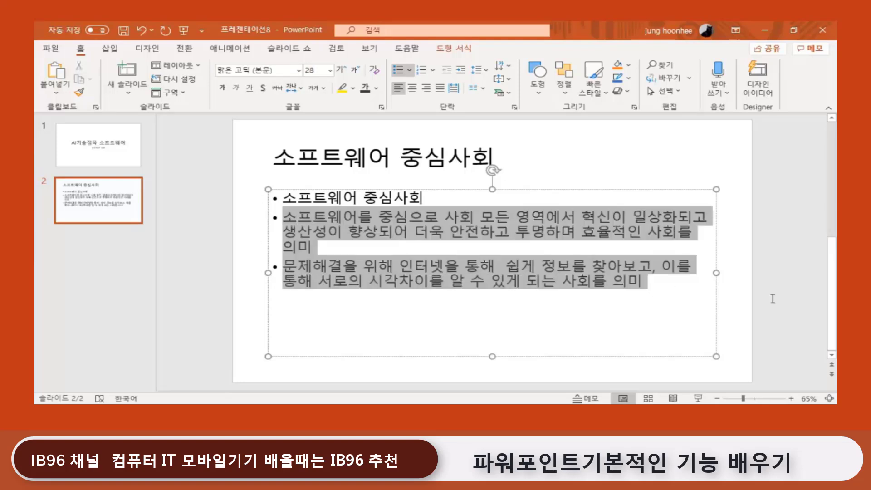
click(461, 72)
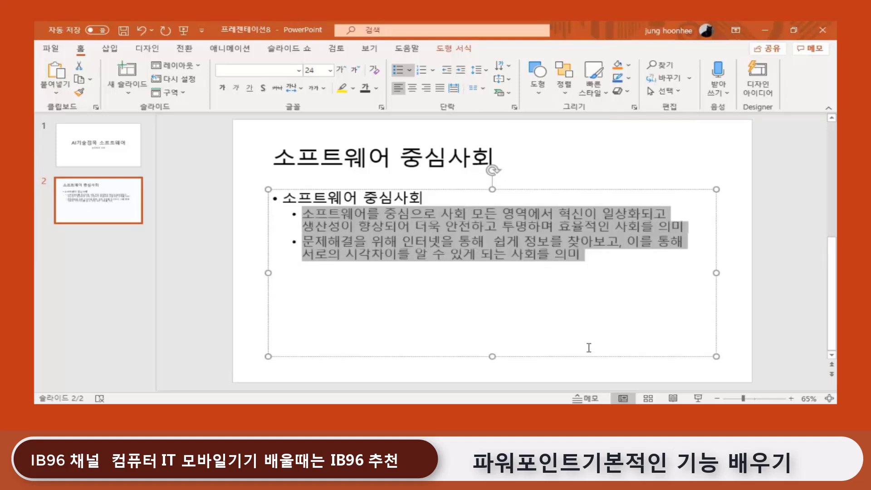
click(424, 294)
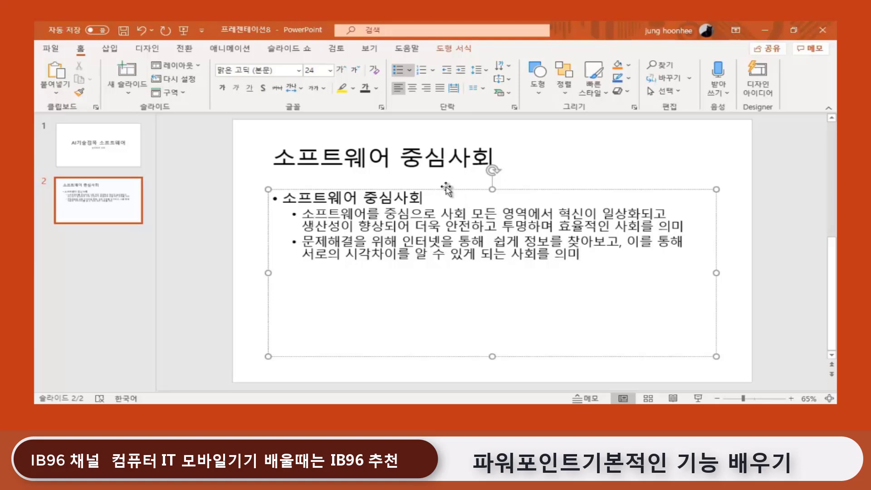
Step: Select the slide 2 text box and show its line spacing options, previewing 1.5
click(422, 190)
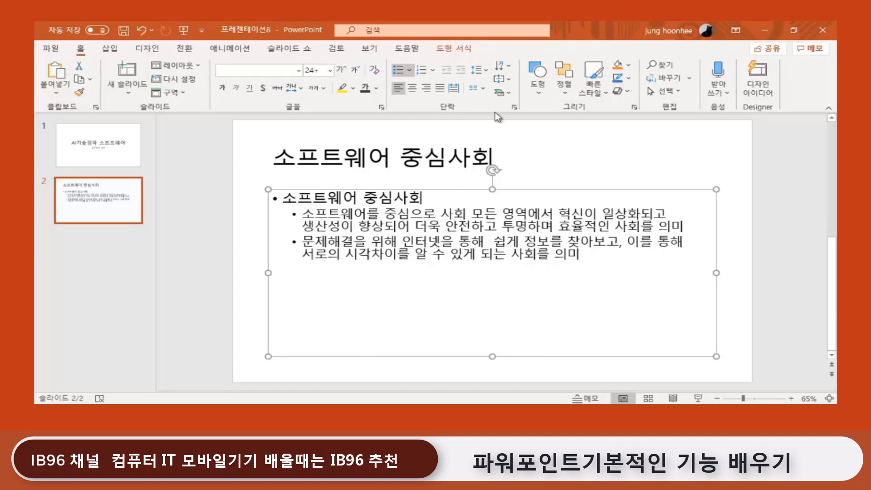
click(488, 71)
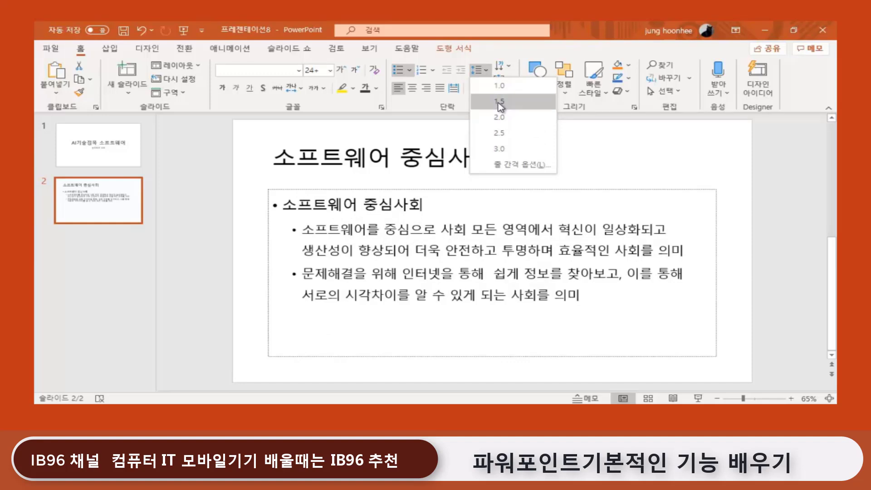
Step: Change slide 2's bullet line spacing from Multiple 0.9 to Multiple 1.3
click(532, 168)
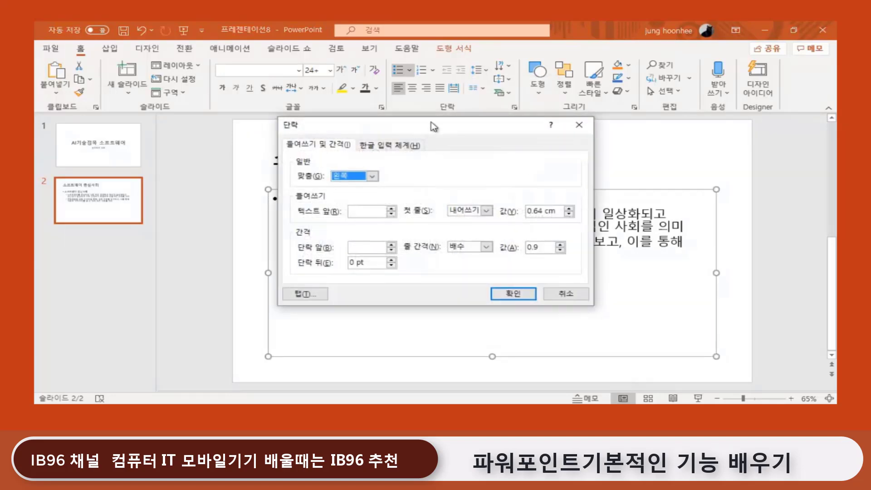
drag(431, 121, 566, 170)
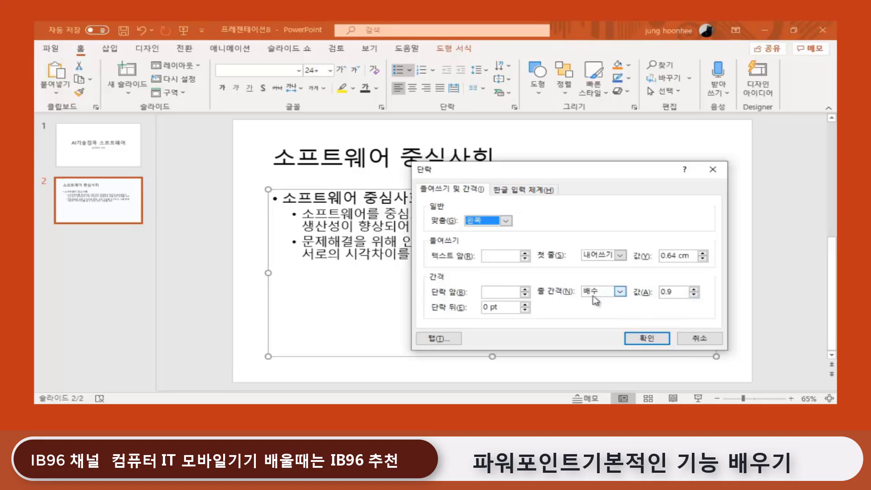
click(620, 292)
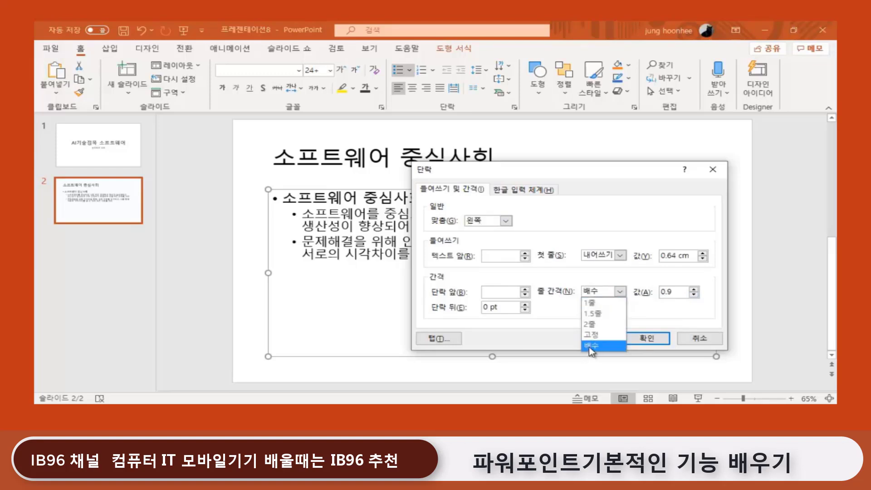
click(591, 347)
click(675, 291)
double_click(675, 290)
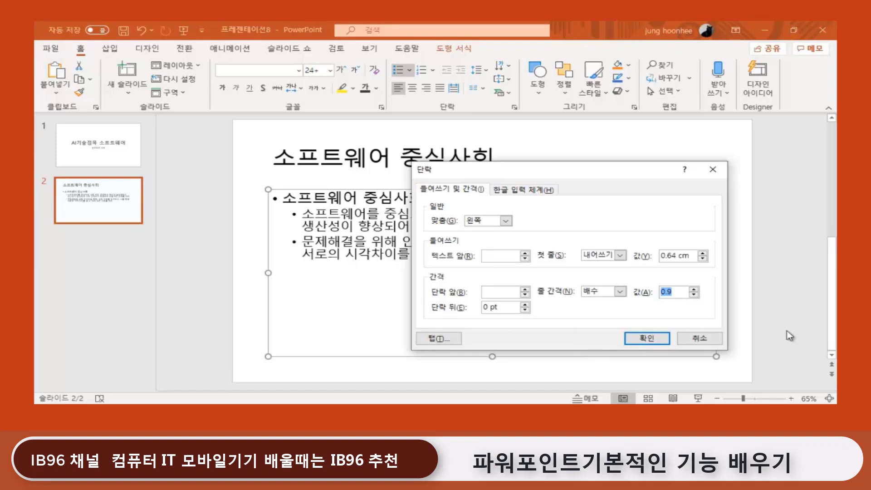
text(1.)
text(3)
click(664, 342)
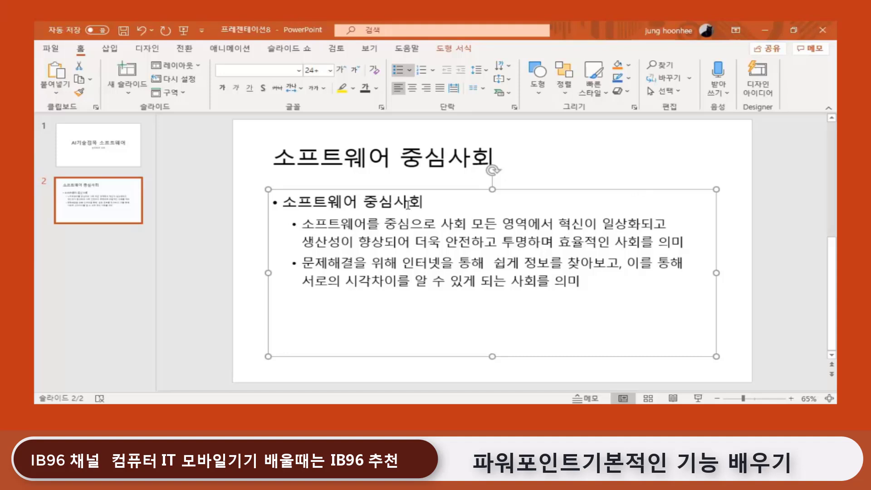
Step: Make the first bullet 소프트웨어 중심사회 bold
click(286, 203)
drag(286, 202, 448, 202)
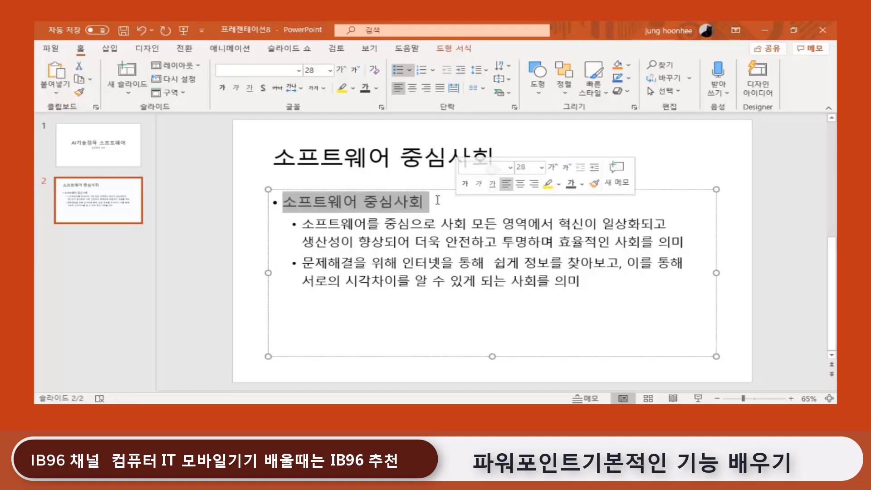
key(ctrl+b)
click(443, 202)
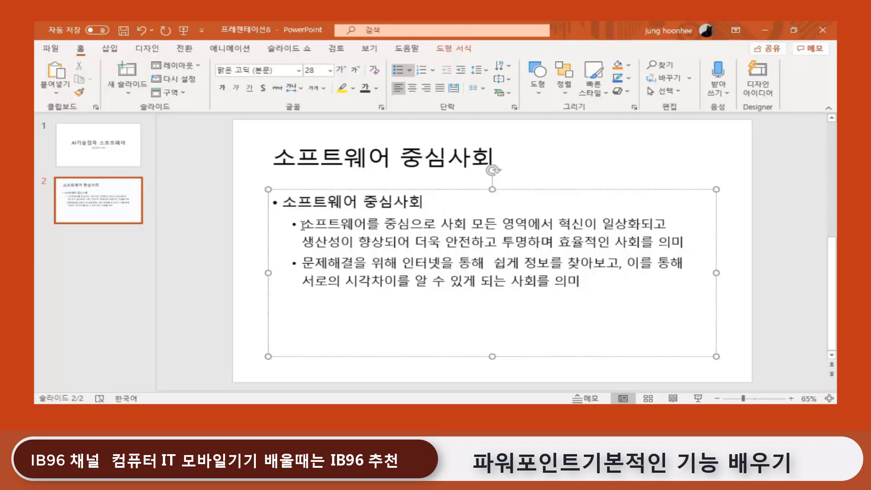
Step: Check the two definition sub-bullets, then select the whole slide 2 text box
drag(303, 223, 687, 241)
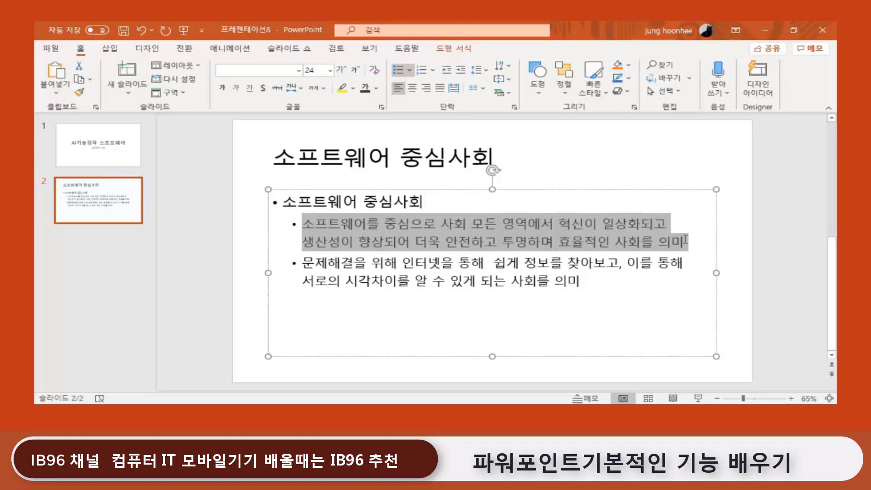
drag(304, 262, 628, 285)
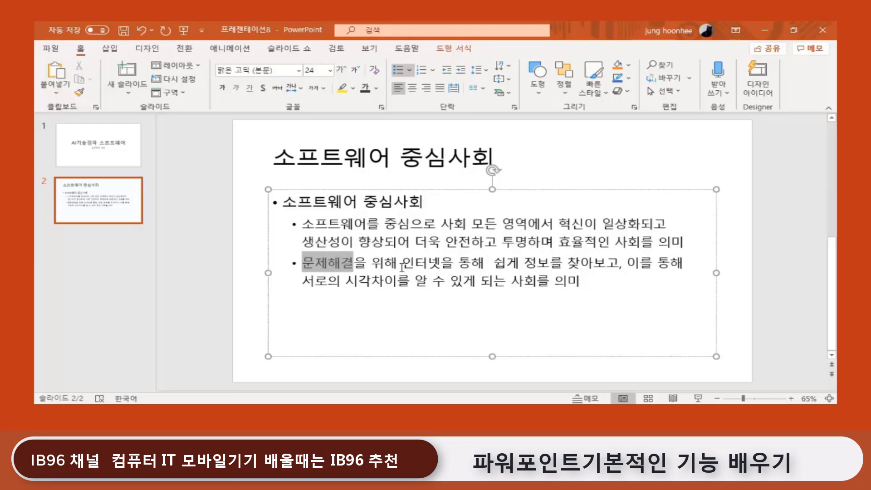
click(640, 285)
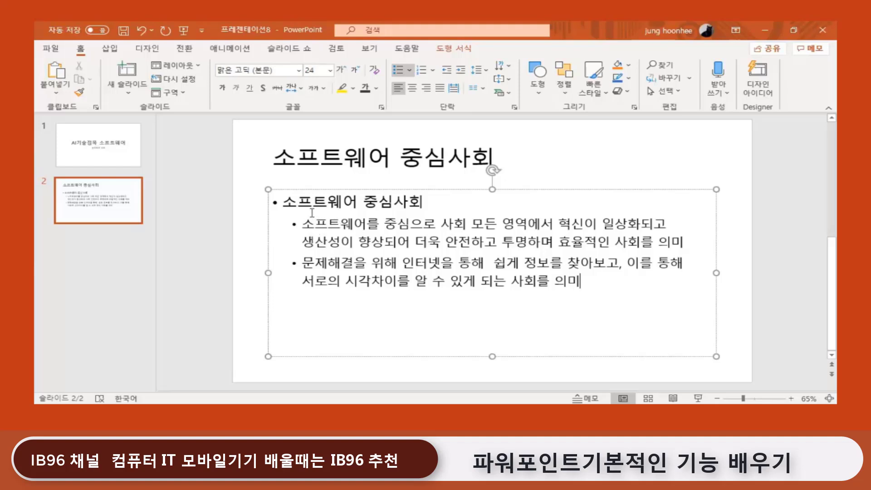
click(314, 227)
click(397, 225)
click(371, 241)
click(435, 190)
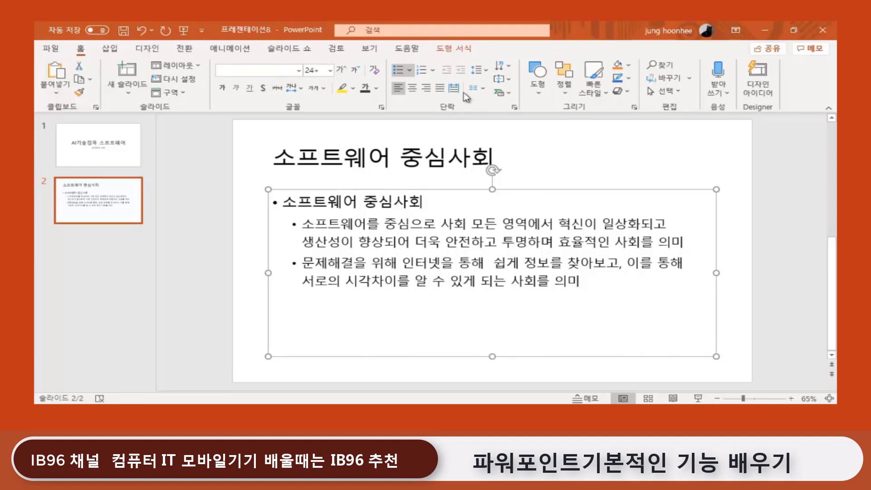
Step: Give every paragraph in the slide 2 text box 6 pt spacing before and after
click(515, 109)
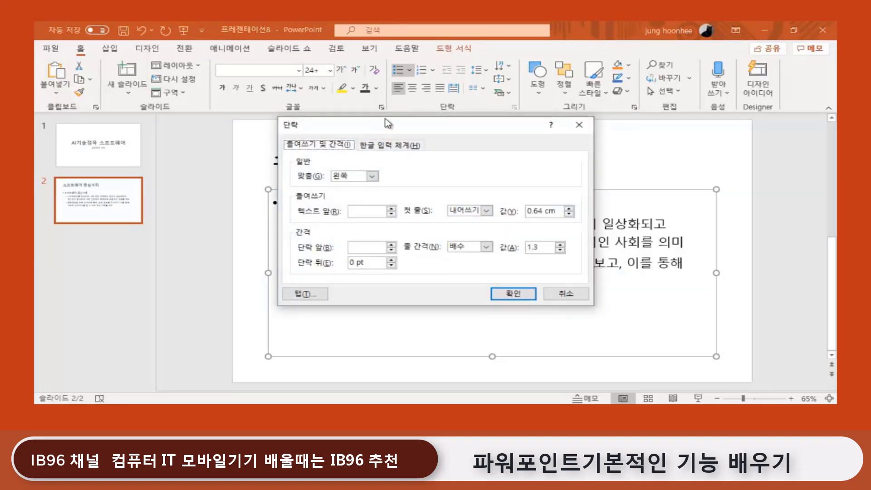
drag(388, 124, 596, 139)
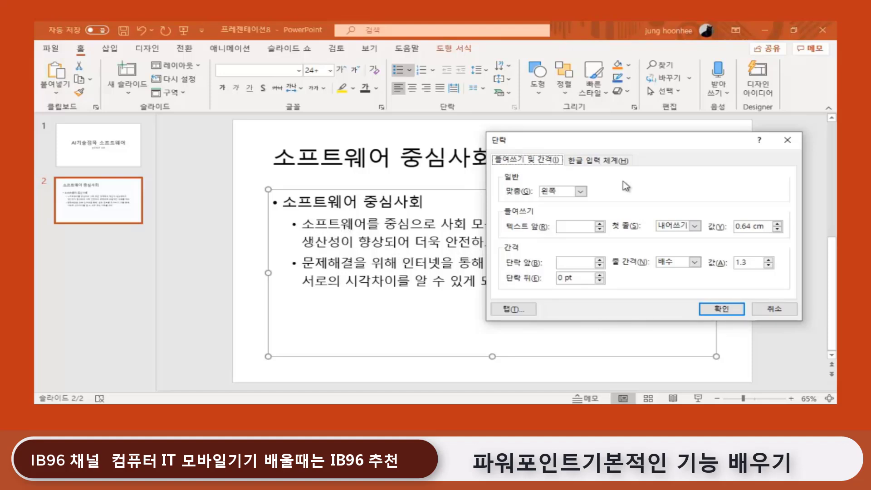
mouse_move(617, 145)
mouse_down()
mouse_move(200, 187)
mouse_move(226, 294)
mouse_up()
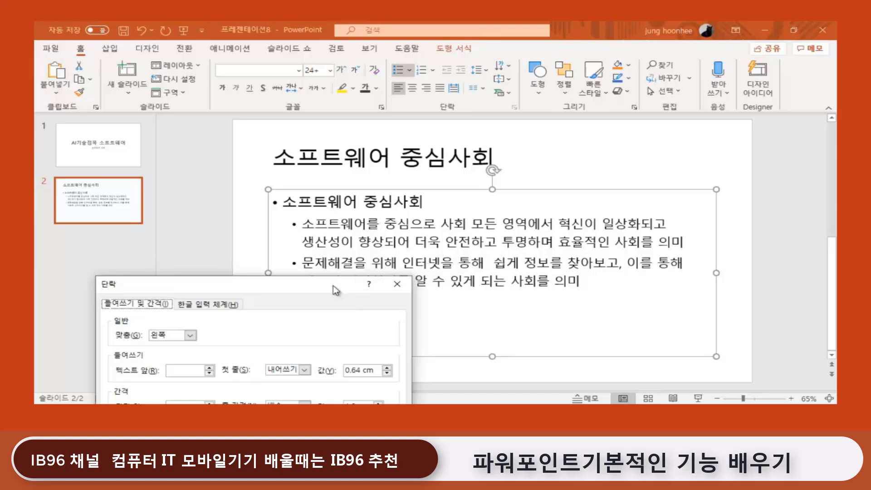
mouse_move(333, 285)
mouse_down()
mouse_move(548, 90)
mouse_move(555, 126)
mouse_up()
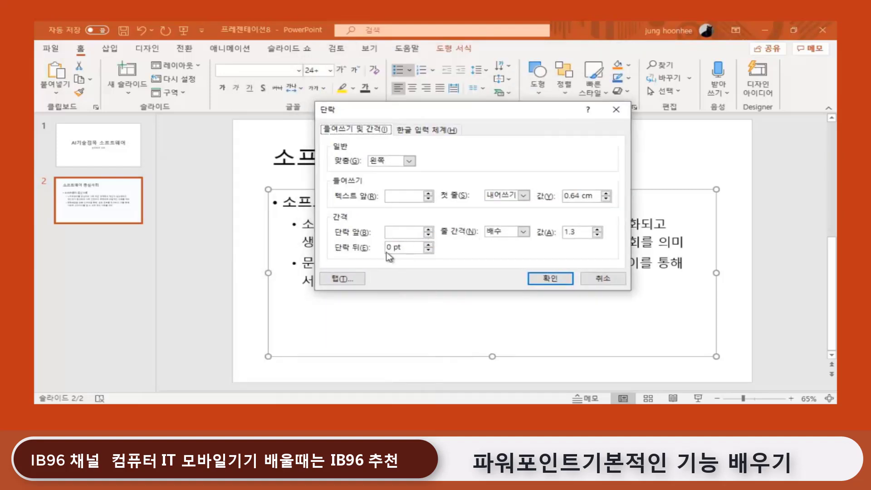
click(429, 229)
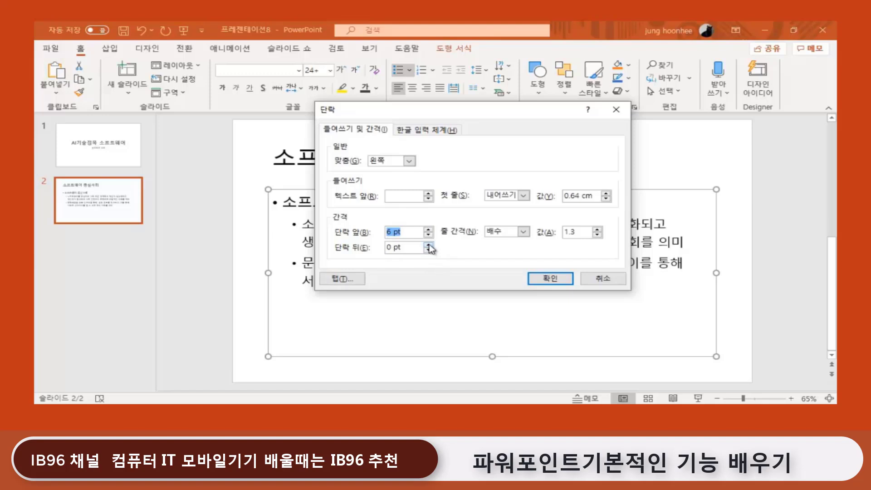
click(428, 245)
click(550, 278)
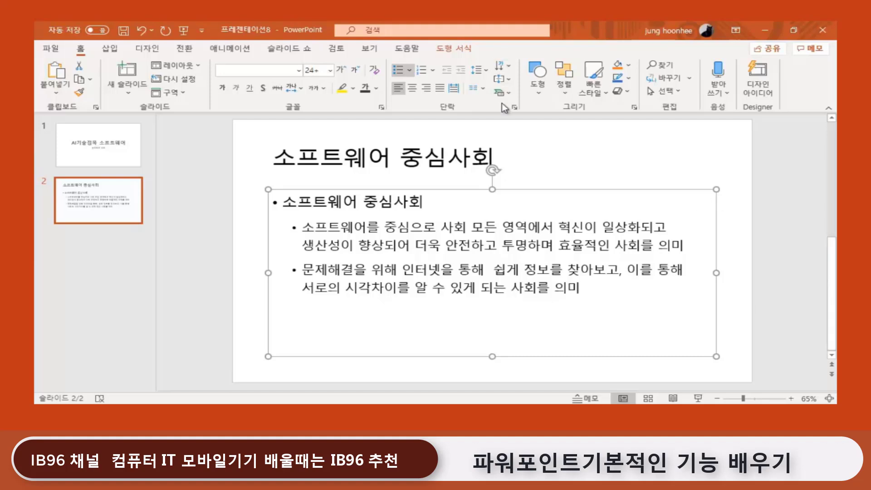
Step: Raise the Spacing After value one increment for slide 2's paragraphs
click(514, 107)
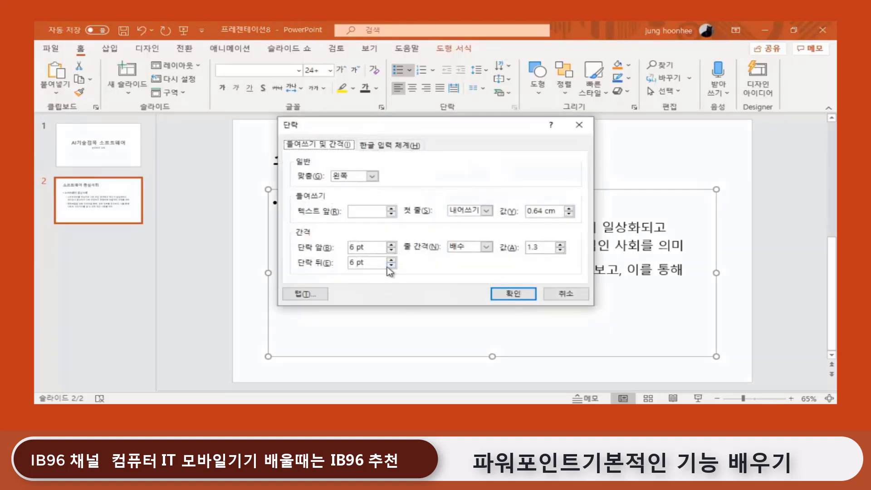
click(392, 262)
click(513, 294)
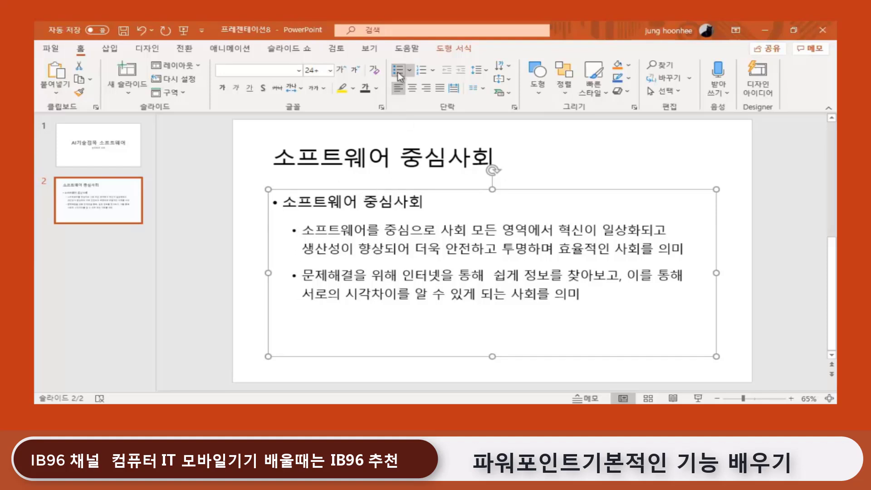
Step: With the caret in the first bullet, show the Bullets style gallery
click(411, 70)
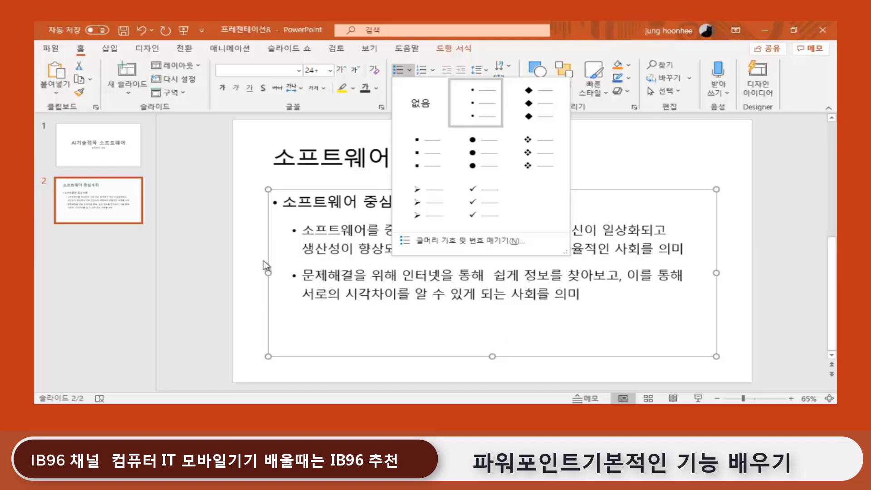
click(254, 245)
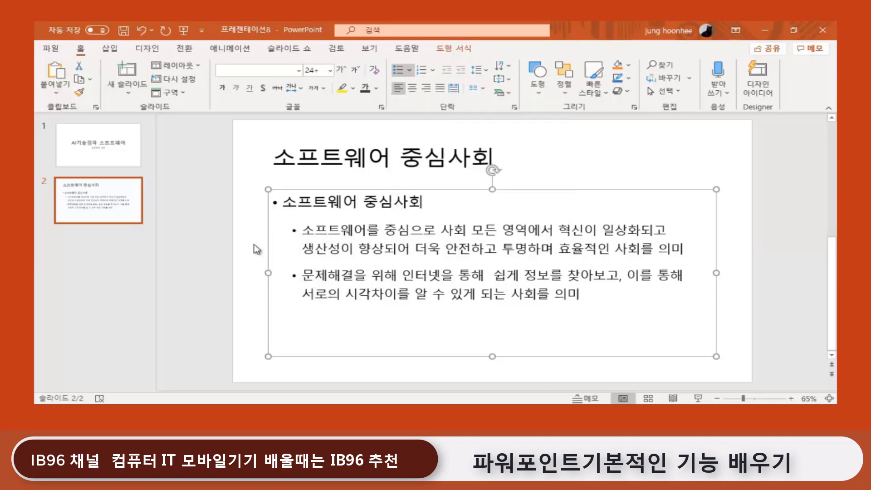
click(280, 201)
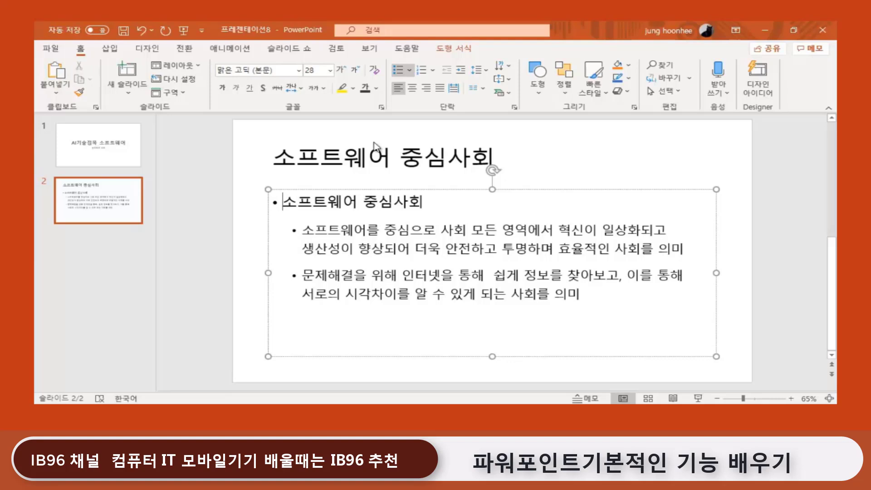
click(411, 71)
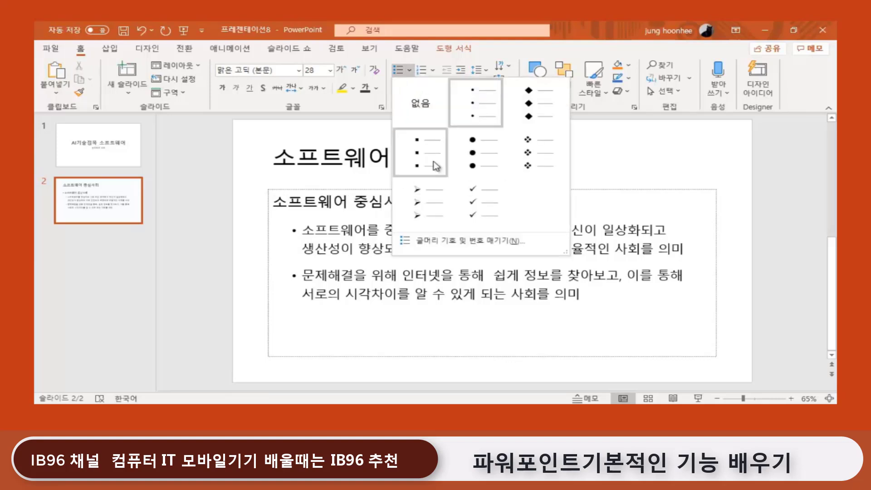
Step: Use the cloud icon from the 인터페이스 icon category as the 소프트웨어 중심사회 bullet
click(495, 243)
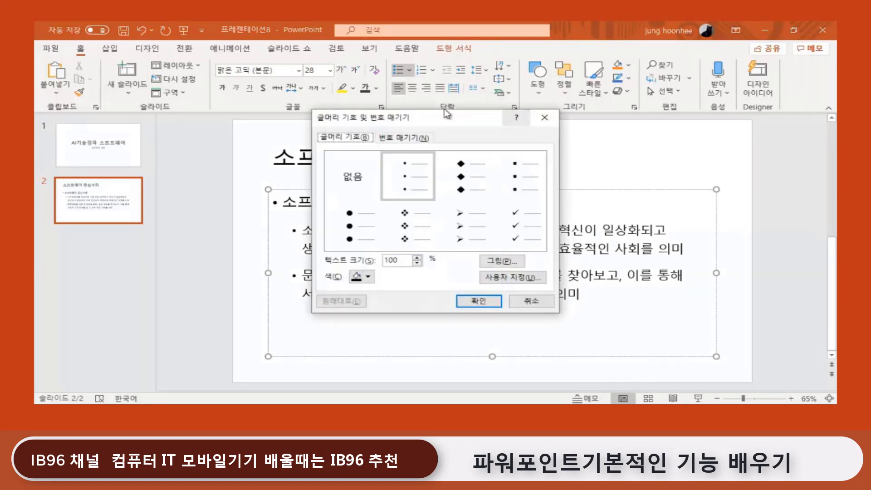
drag(447, 127, 598, 124)
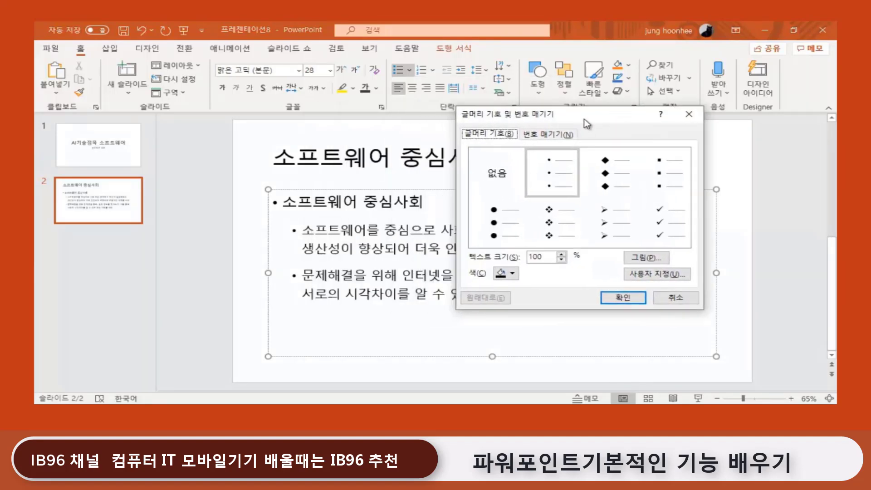
click(661, 259)
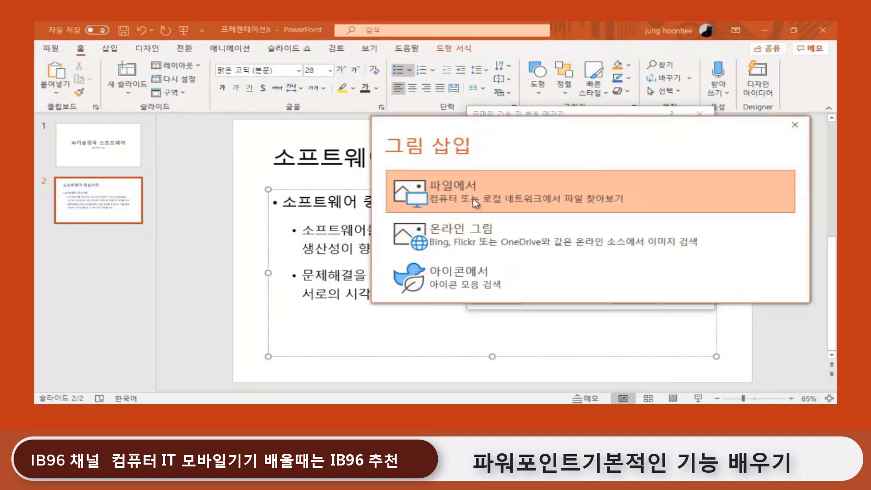
click(471, 279)
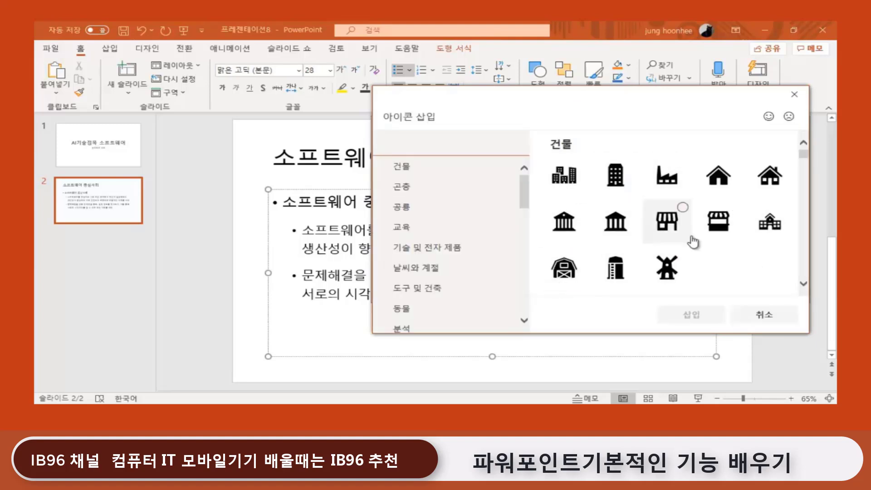
drag(525, 198, 528, 274)
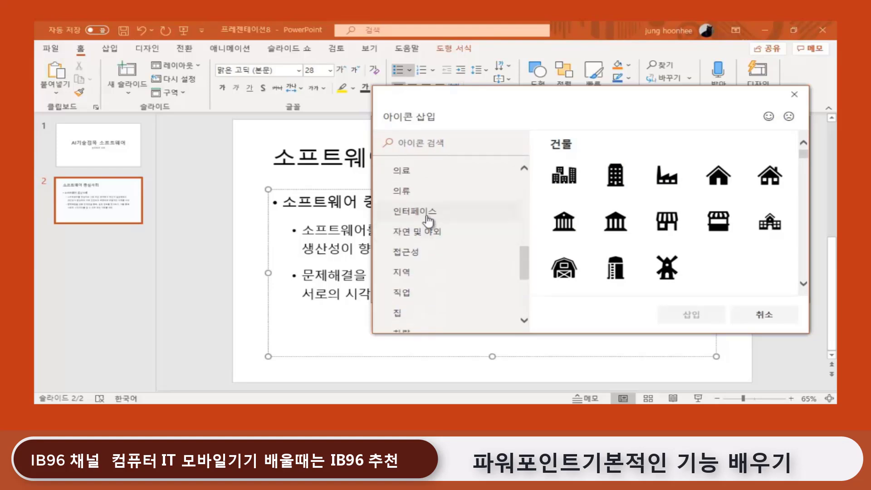
click(427, 218)
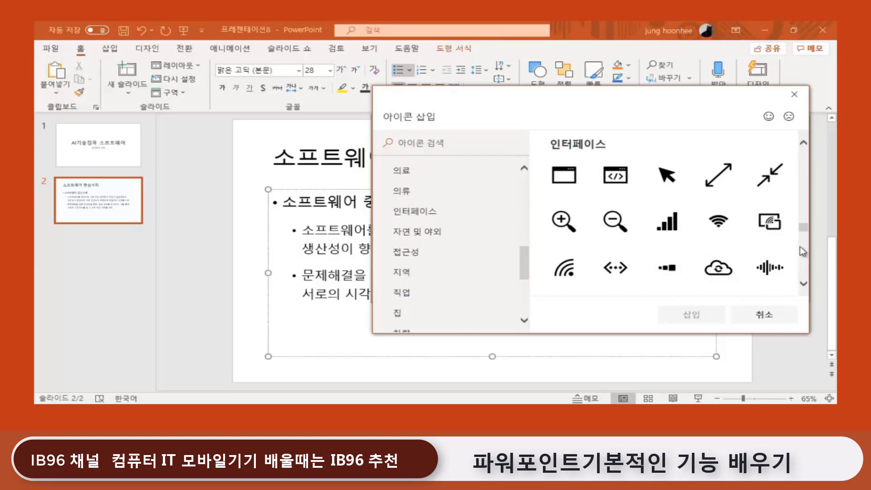
mouse_move(769, 266)
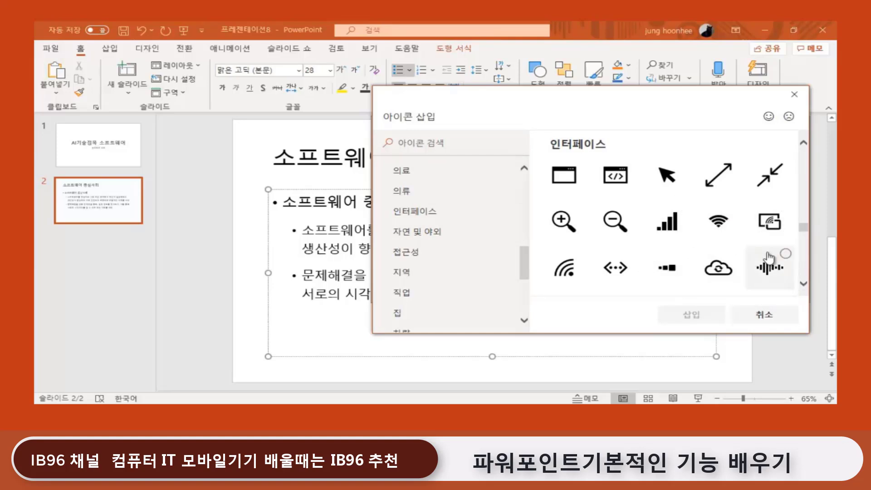
click(804, 284)
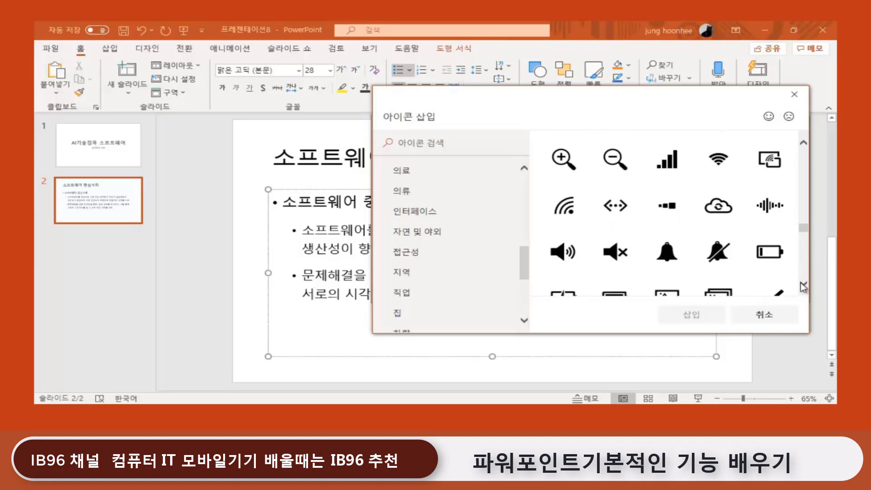
click(804, 286)
click(803, 286)
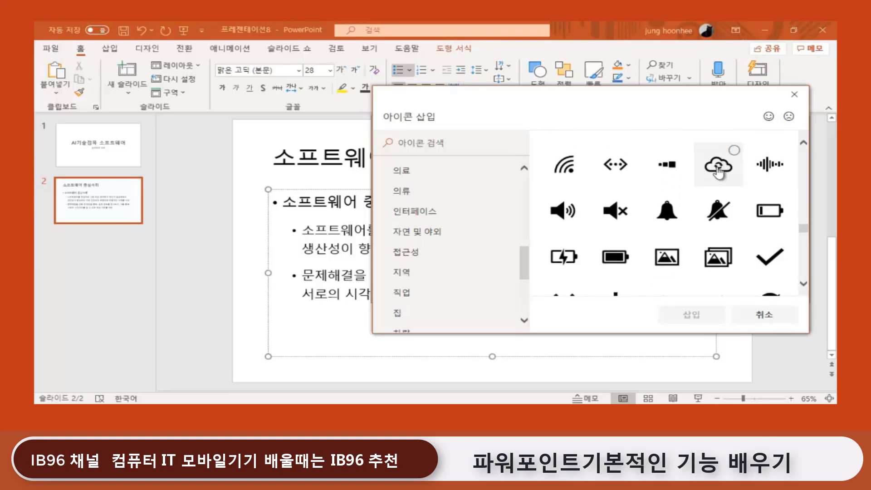
click(718, 172)
click(695, 313)
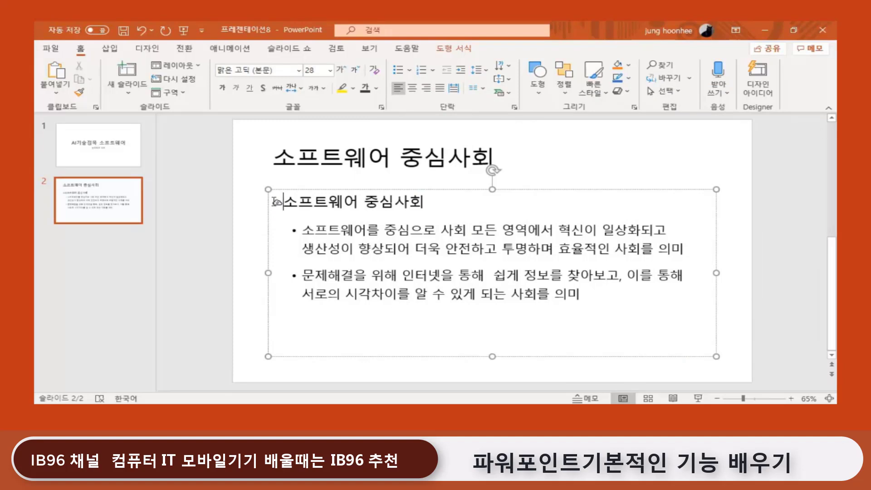
Step: Enlarge the cloud bullet to 130% of the text size
click(410, 72)
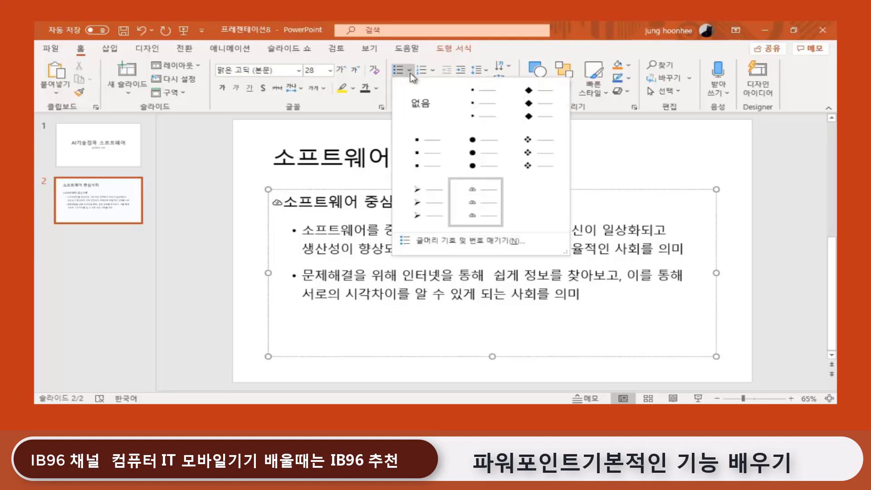
click(472, 242)
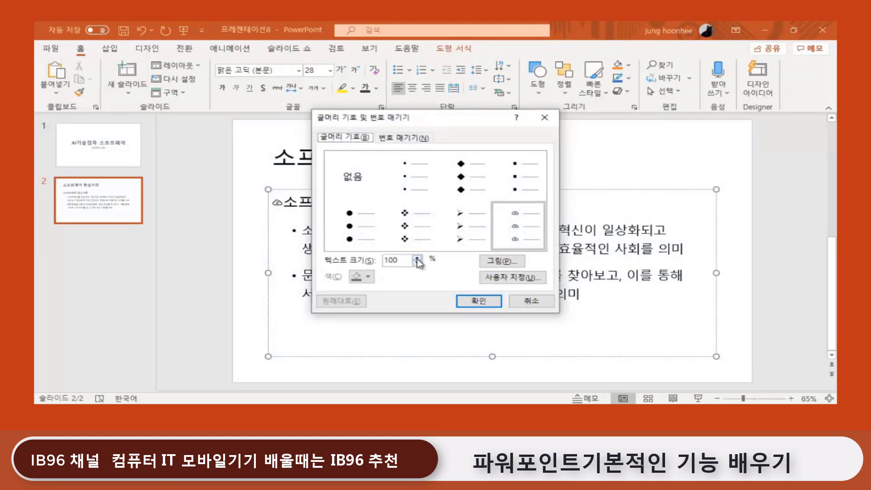
click(417, 260)
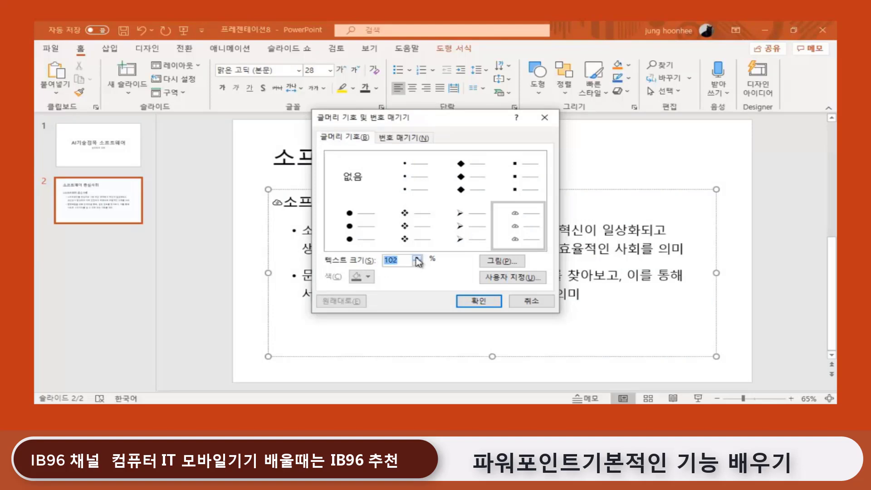
text(1)
text(30)
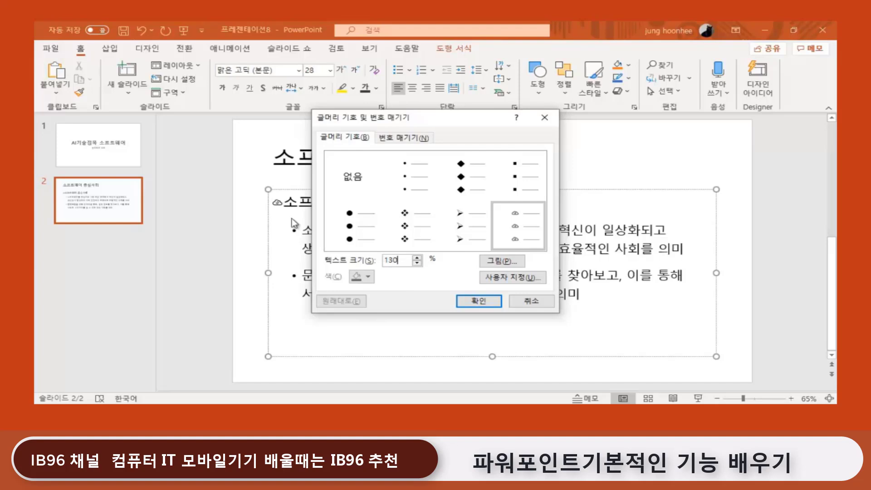
click(468, 300)
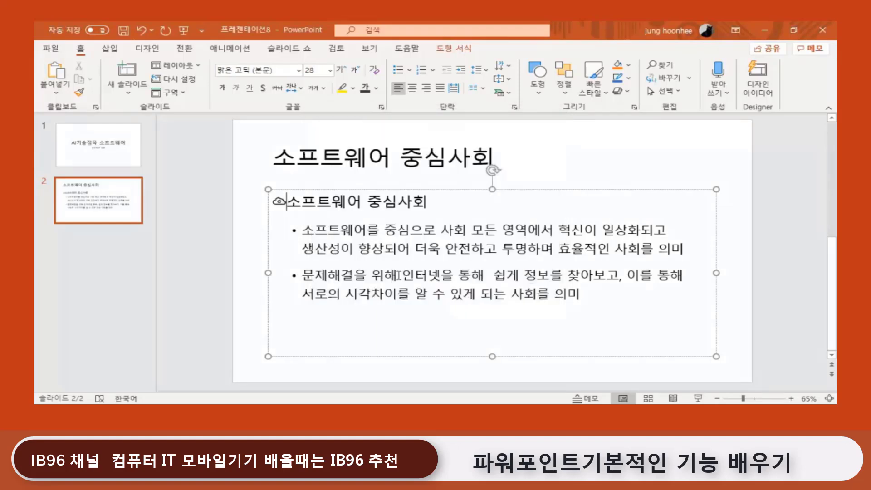
click(405, 369)
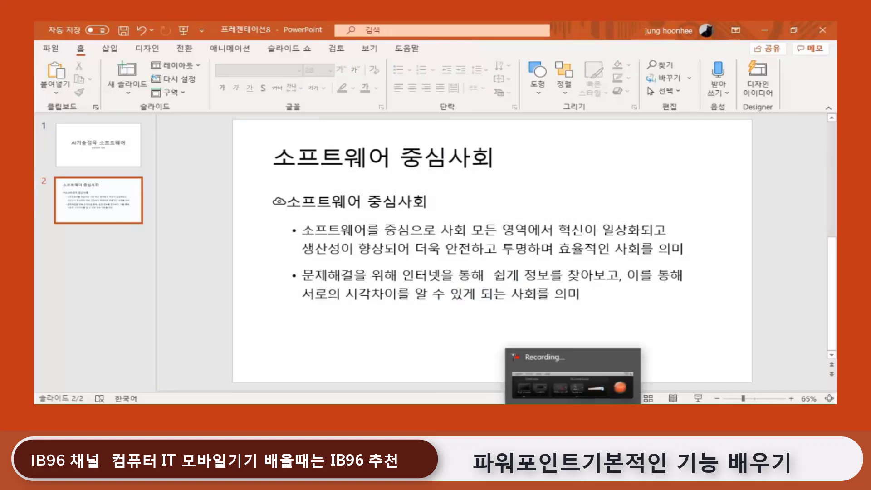
Step: Letter the two indented definition paragraphs with the A. B. C. numbering style
click(326, 225)
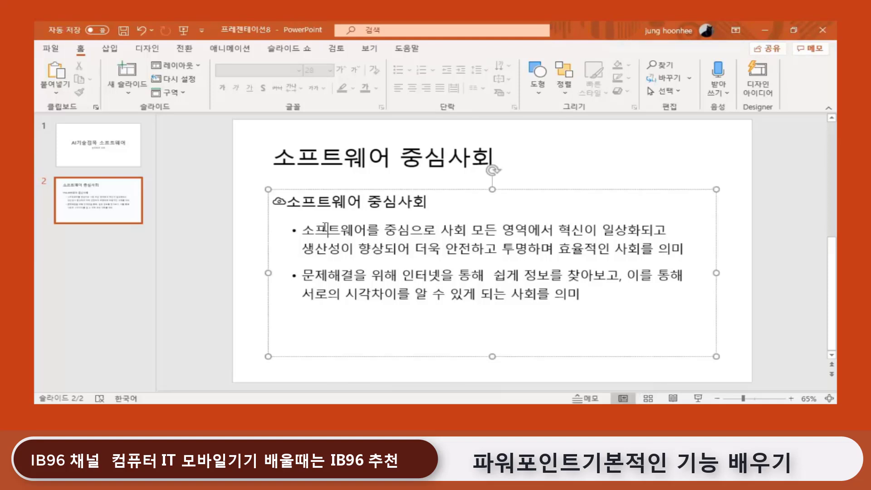
click(302, 230)
drag(302, 230, 622, 303)
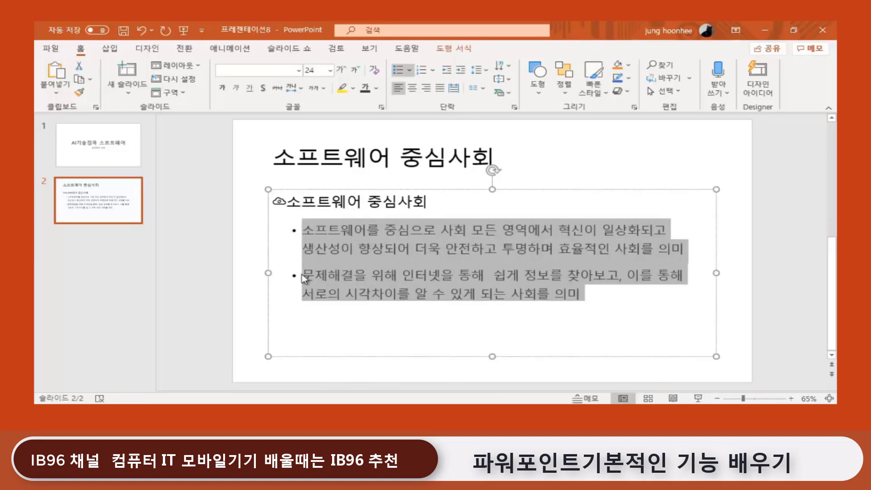
click(434, 70)
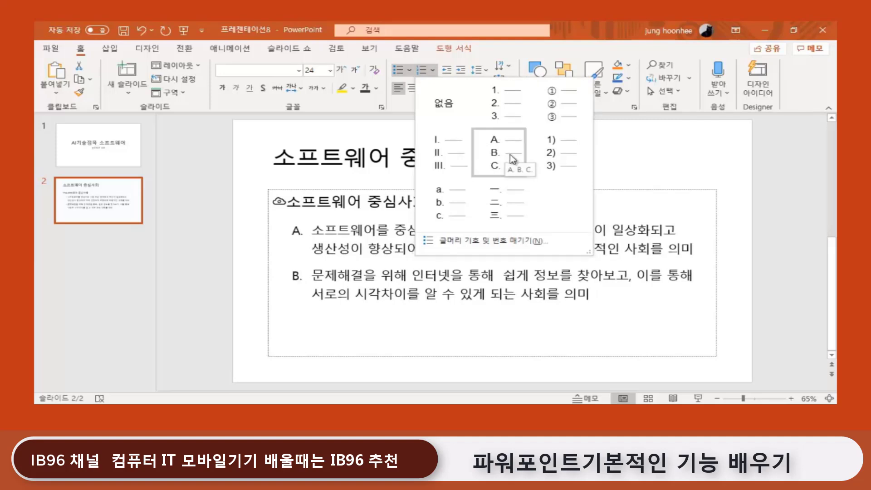
click(509, 155)
click(738, 345)
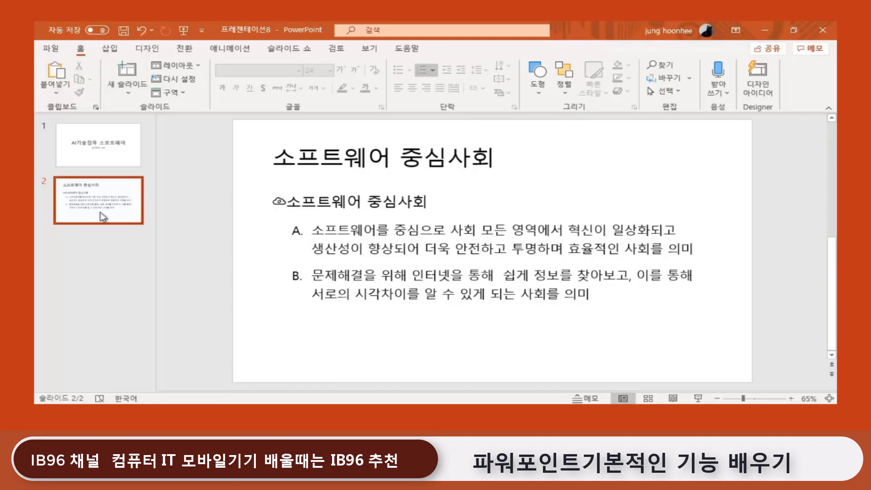
Step: Add a new slide 3 and title it 'AI기술 접목'
click(122, 74)
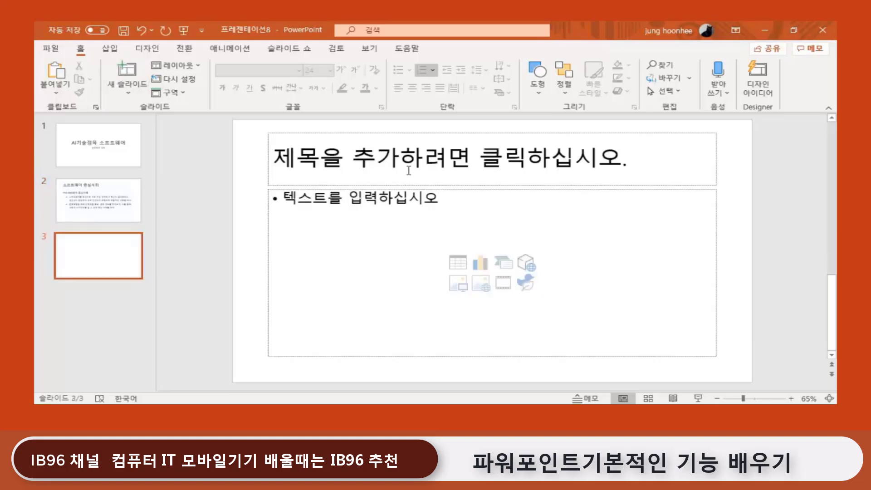
click(358, 159)
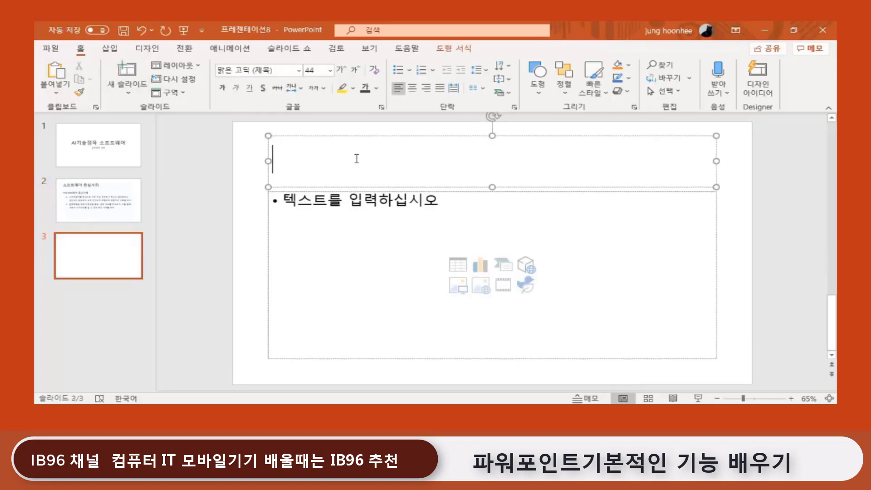
text(마)
key(BackSpace)
key(Hangul)
text(AI)
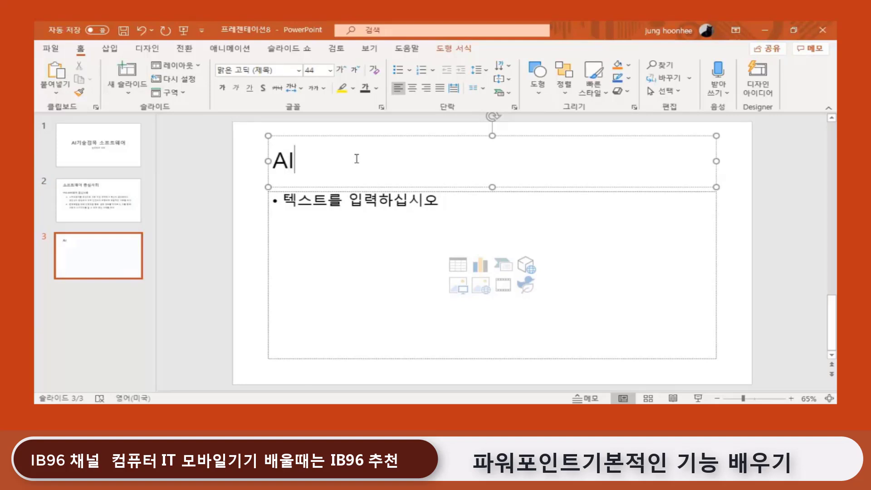
key(Hangul)
text(기술 접모)
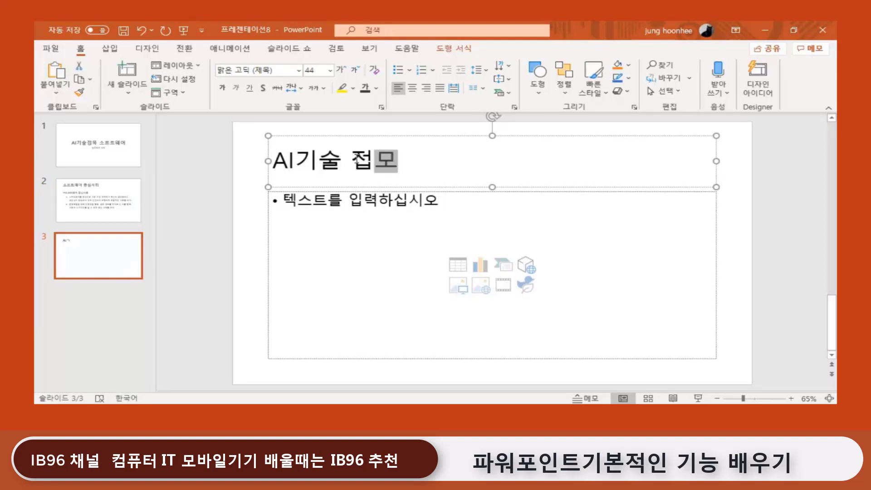
text(ㄱ)
Step: Add body bullets '…사용자 인터페이스 구축' and 'NEURAL NETWORK 코딩 작업을 수행'
click(442, 237)
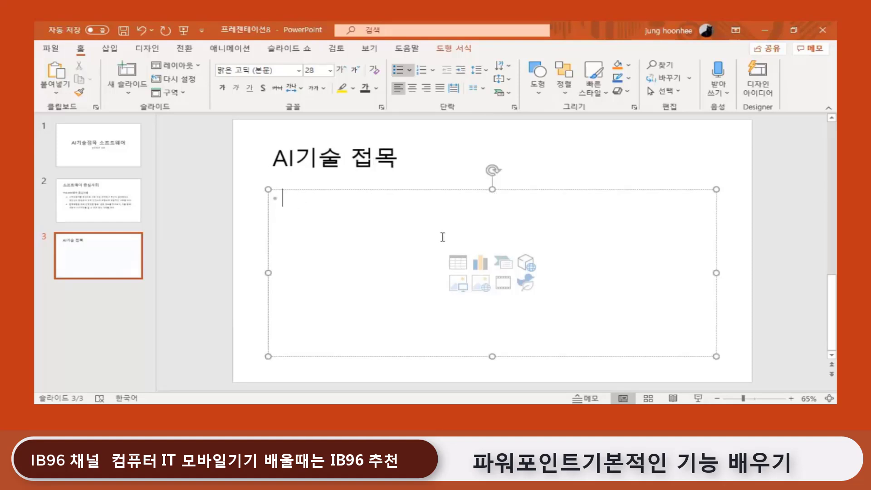
text(사)
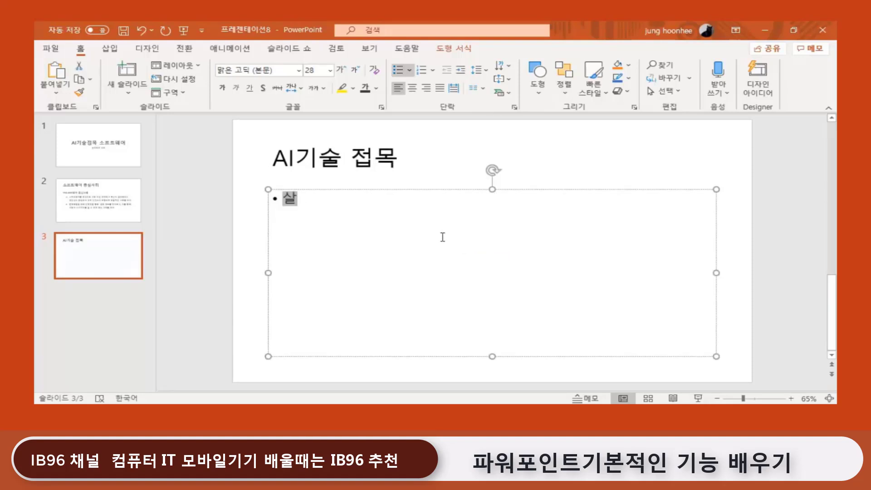
text(람들이 프로)
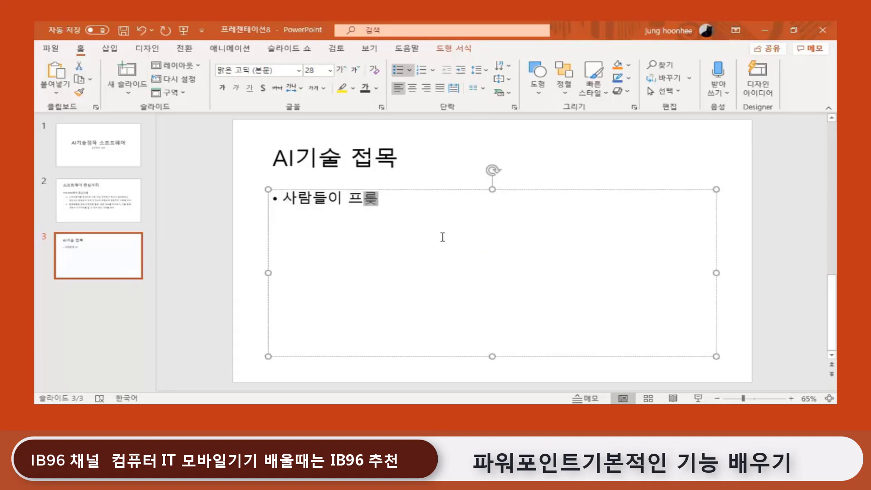
text(젝트에 필요한)
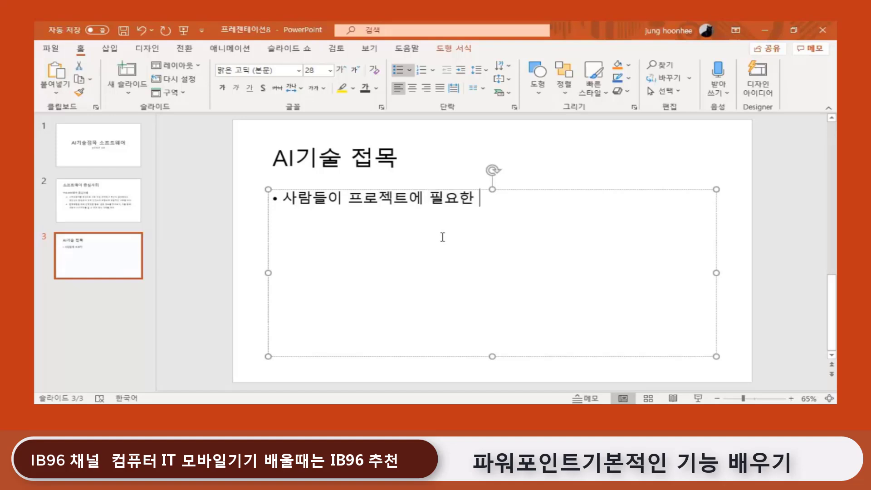
text( 작업을 저의)
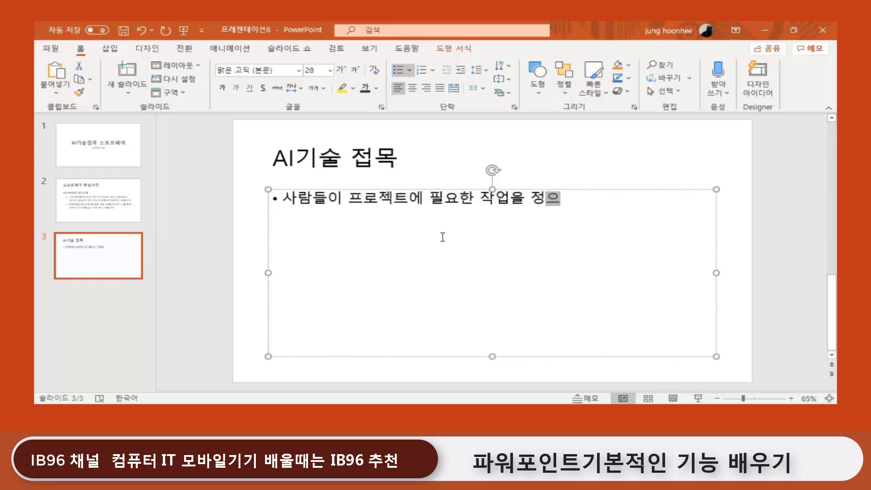
text(하고 데이터 수)
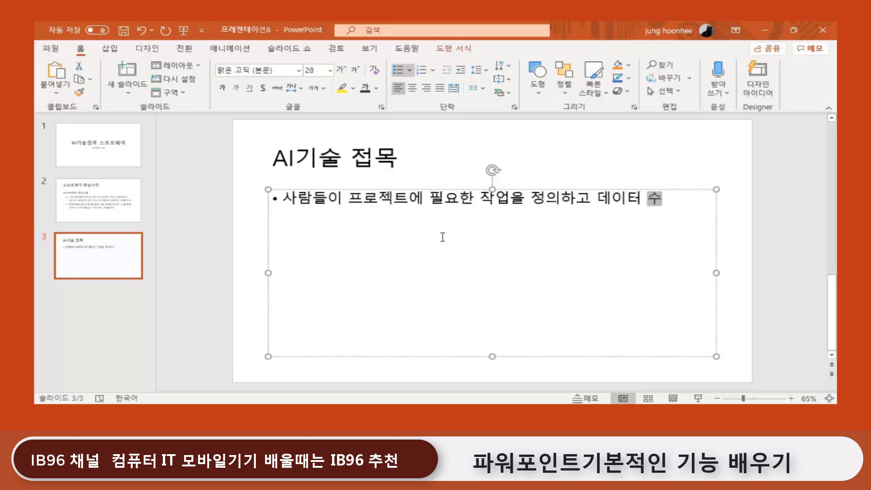
text(집, )
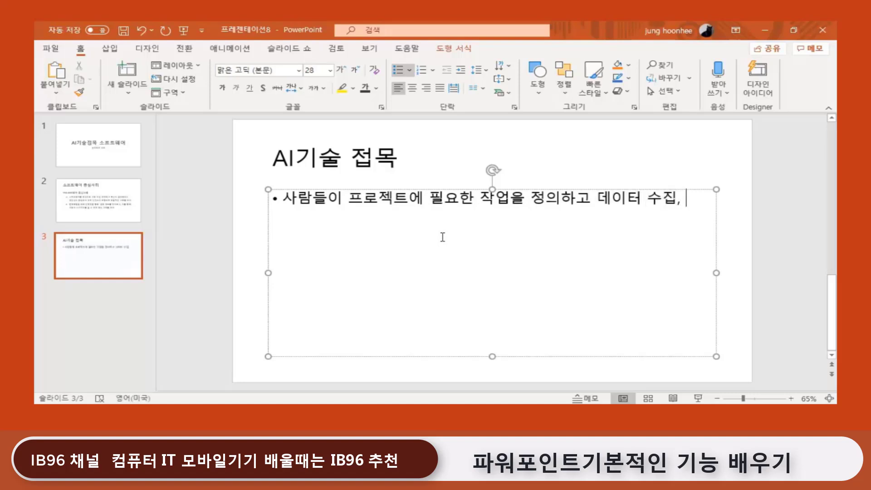
text(사용자 )
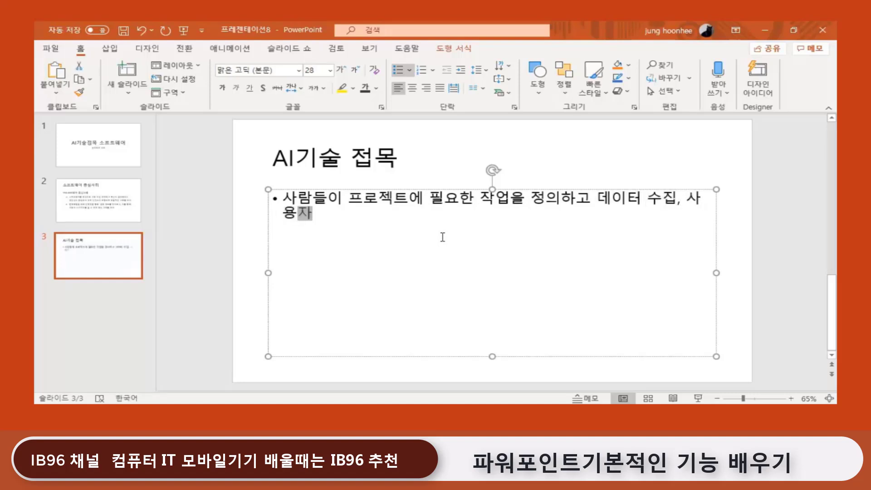
text(인터네)
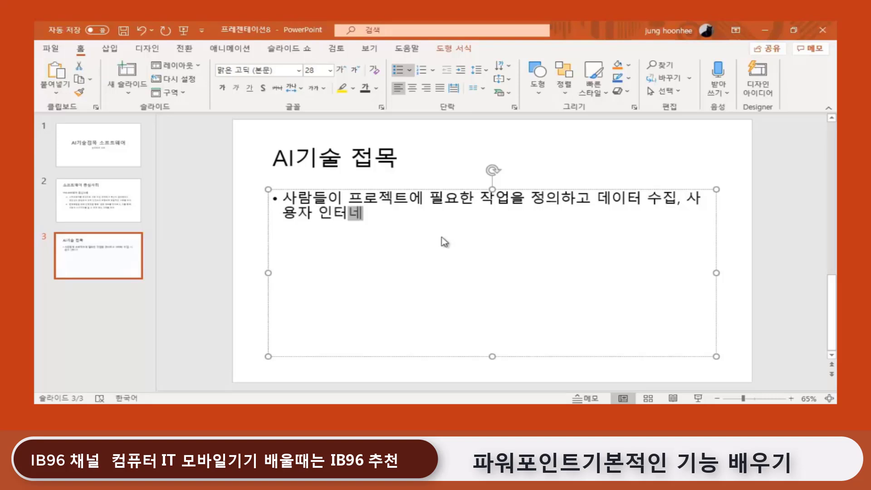
key(BackSpace)
text(페이스)
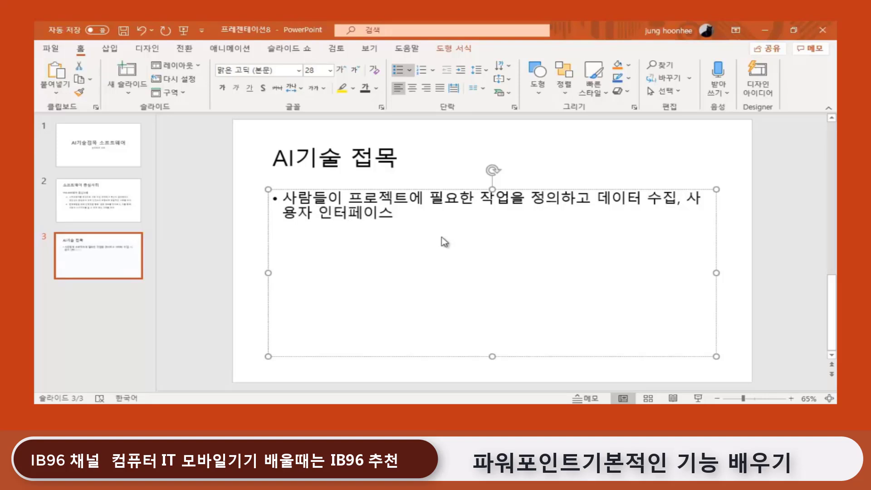
text( 구축)
key(Return)
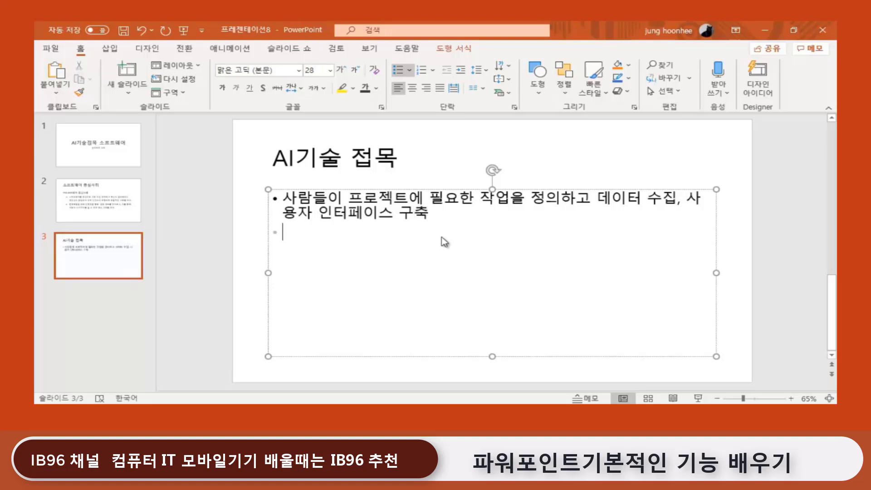
text(NEU)
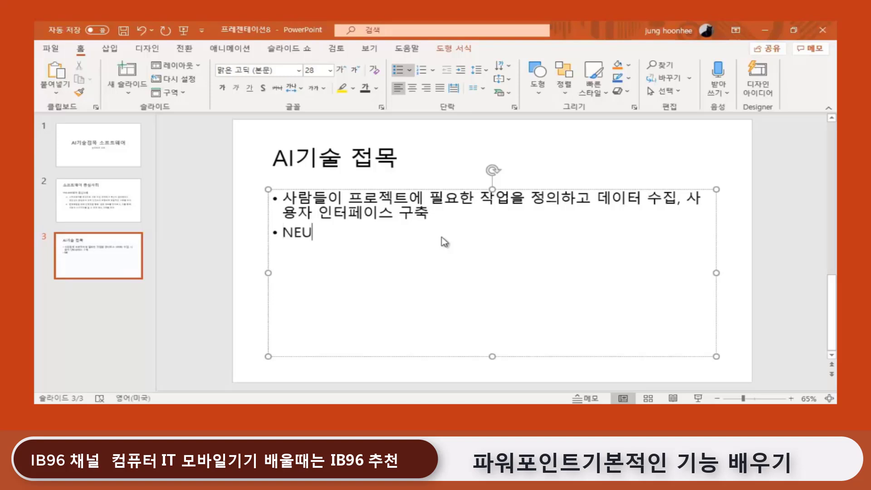
text(RAL)
text( NEW)
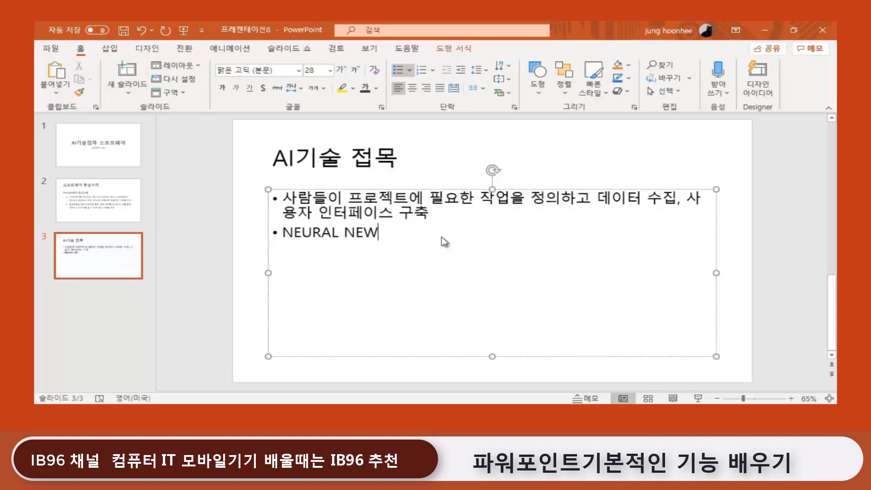
key(BackSpace)
text(TWORK )
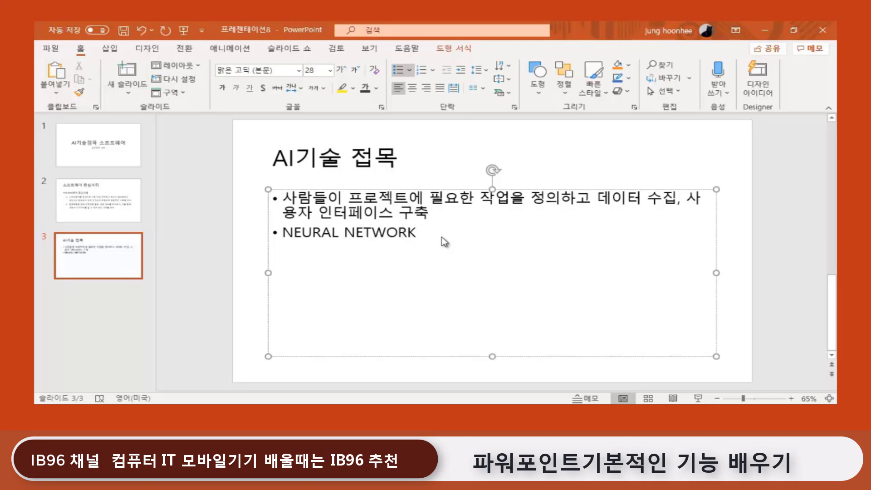
text(코딩 작업)
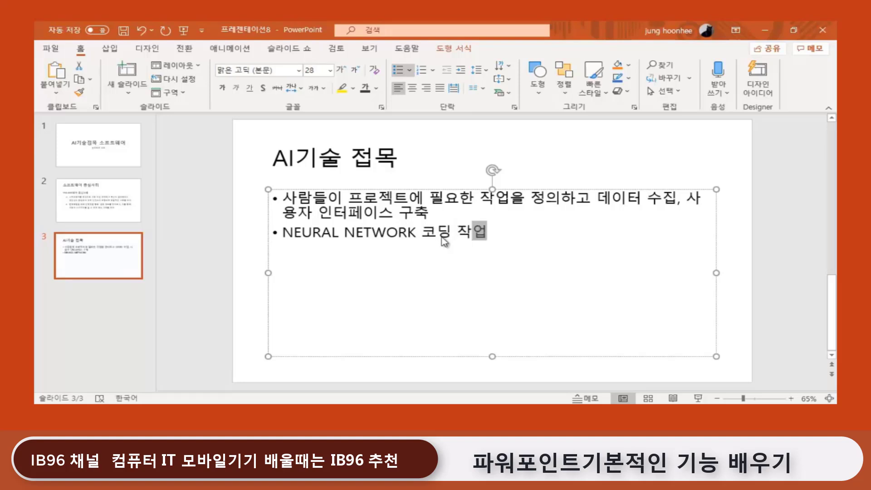
text(을 수행)
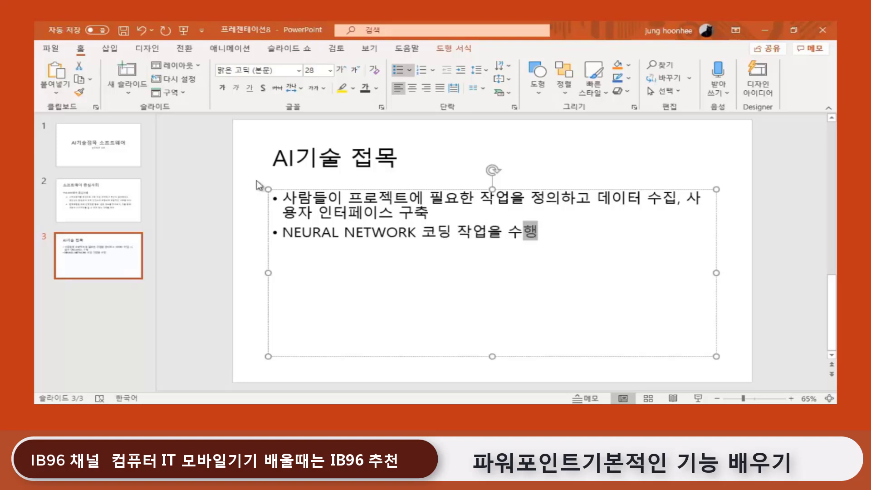
Step: Go to slide 2 through Slide Sorter view and reopen it in Normal view
click(456, 169)
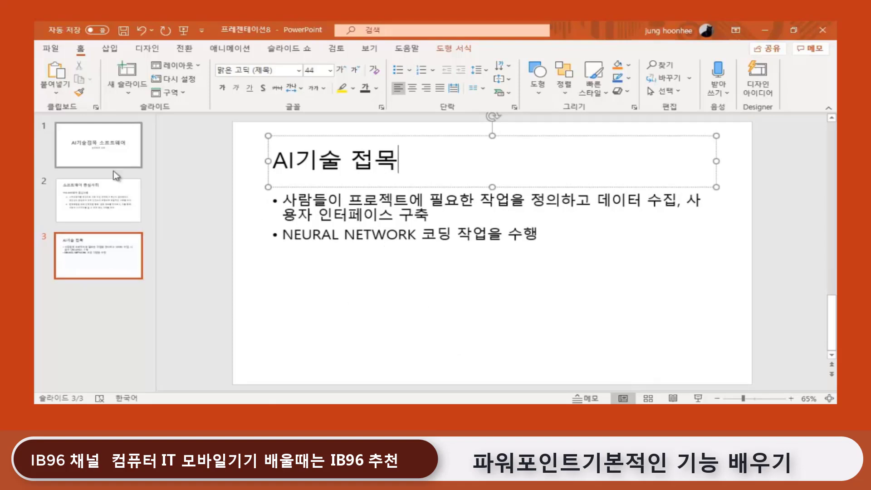
click(105, 182)
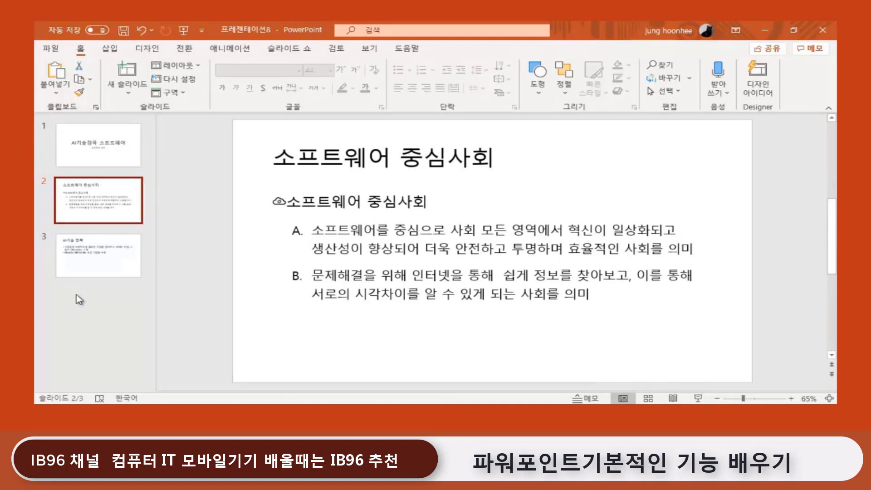
click(649, 398)
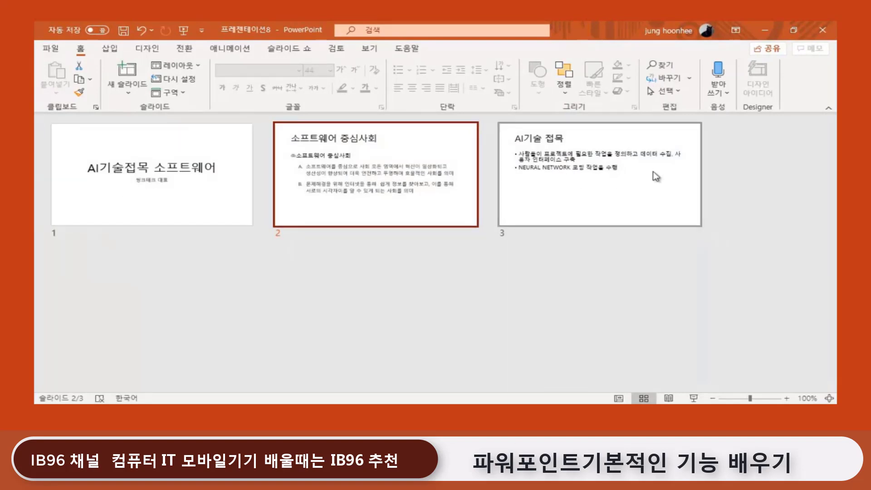
double_click(349, 179)
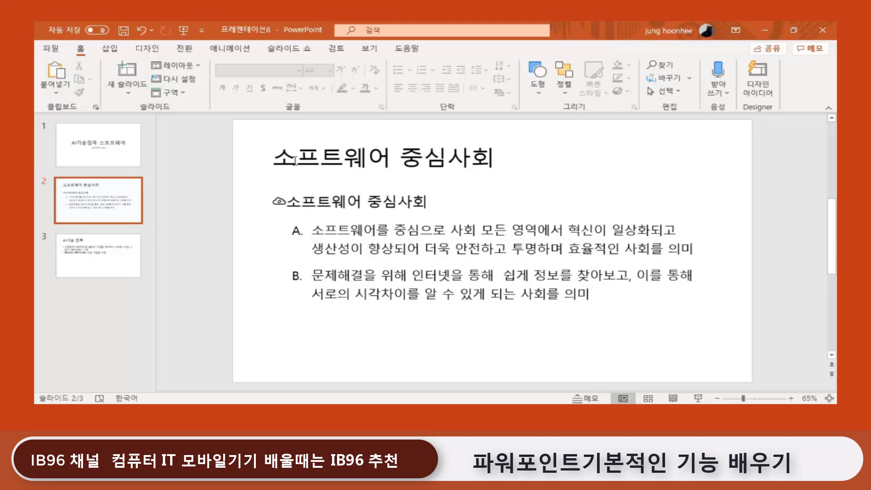
click(285, 151)
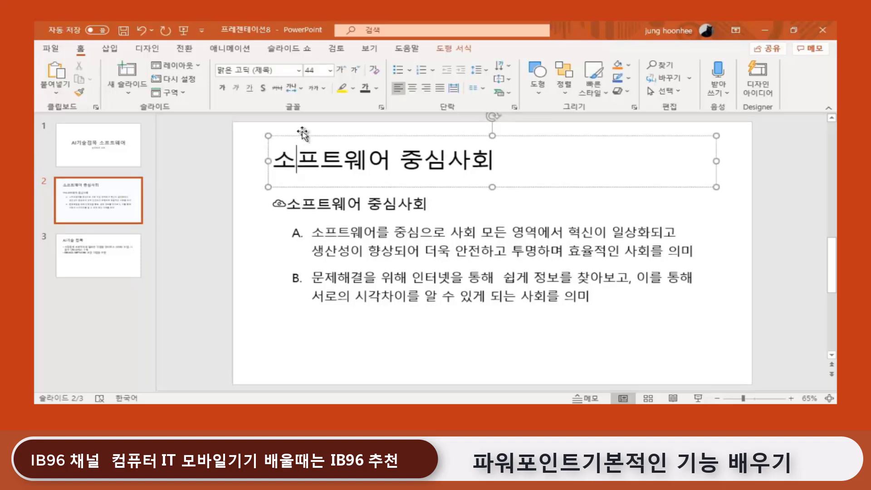
click(298, 137)
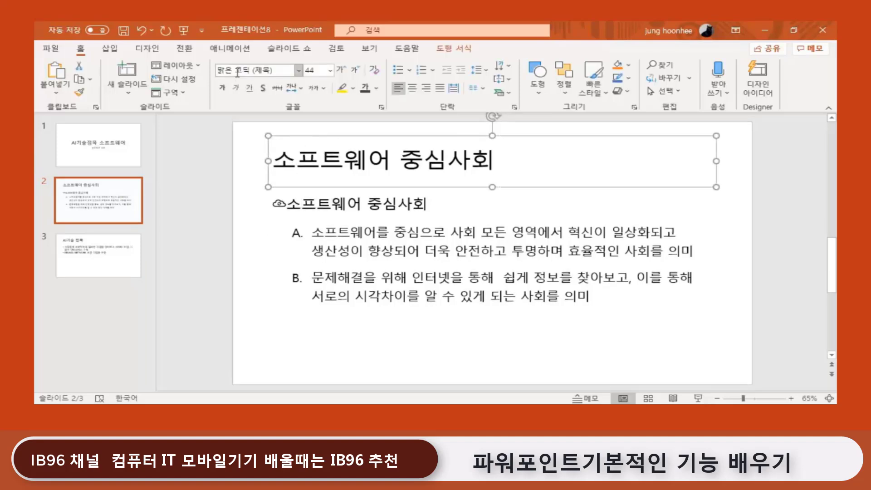
click(103, 263)
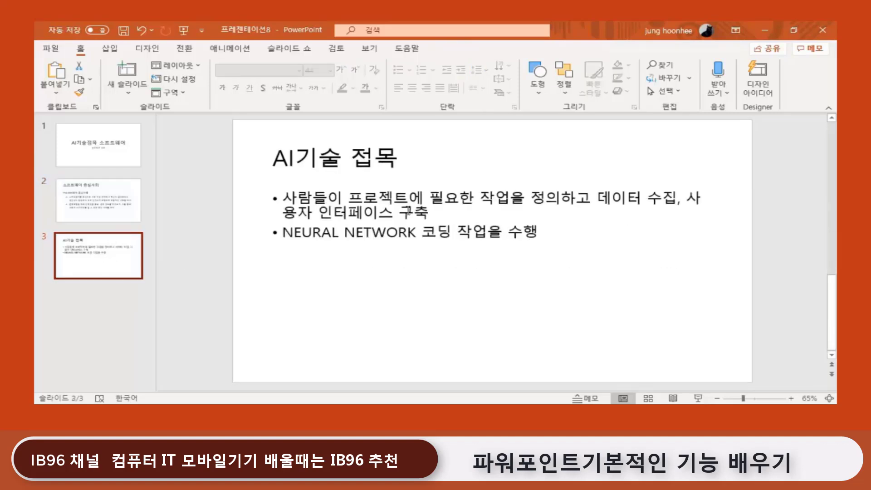
click(379, 200)
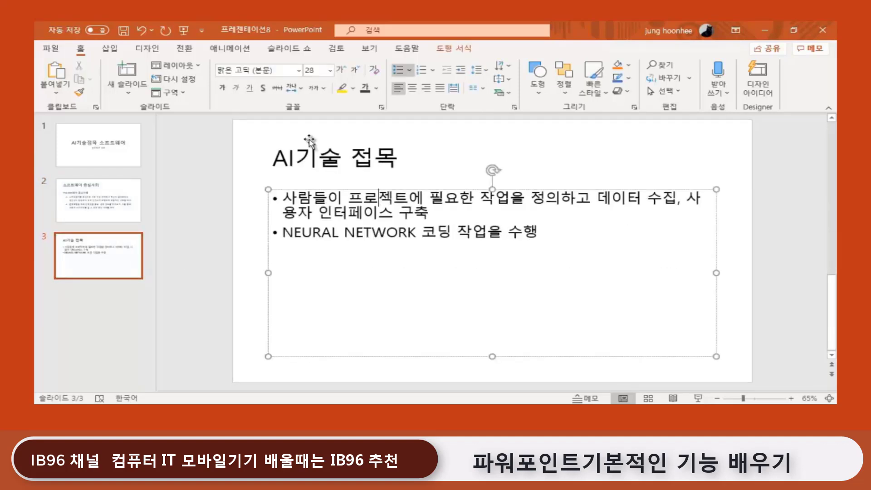
click(115, 207)
click(106, 250)
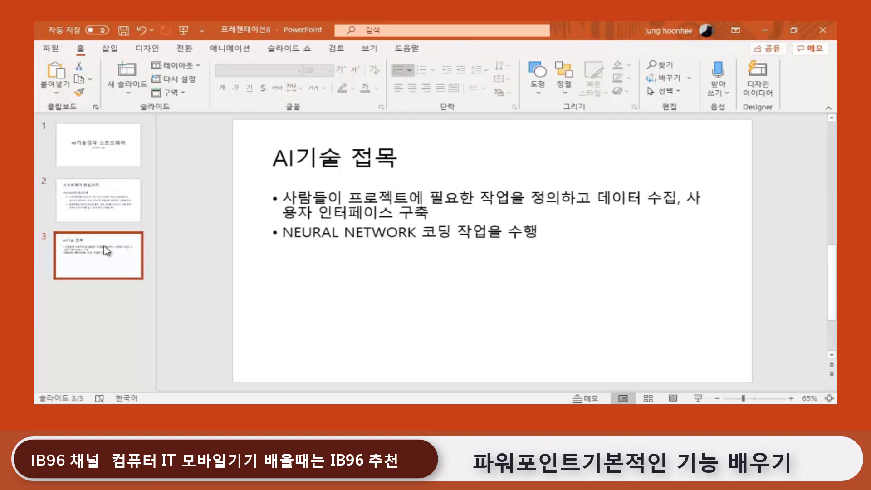
click(81, 203)
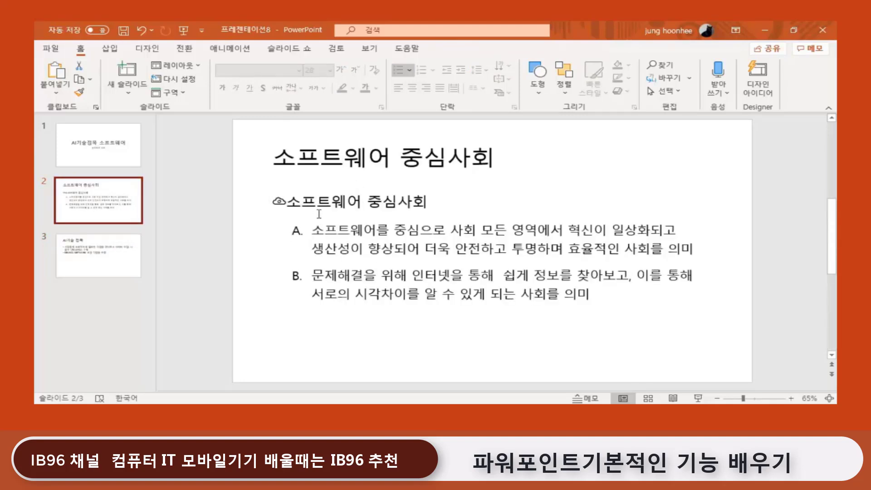
click(317, 190)
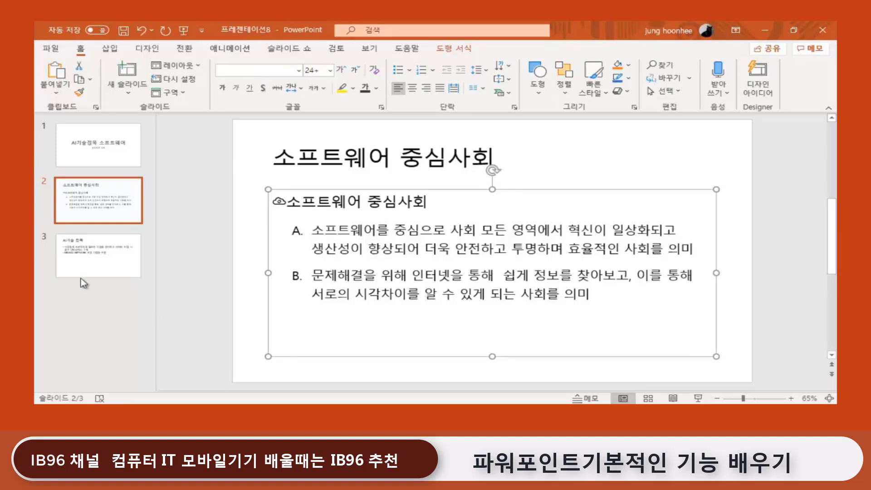
key(Page_Down)
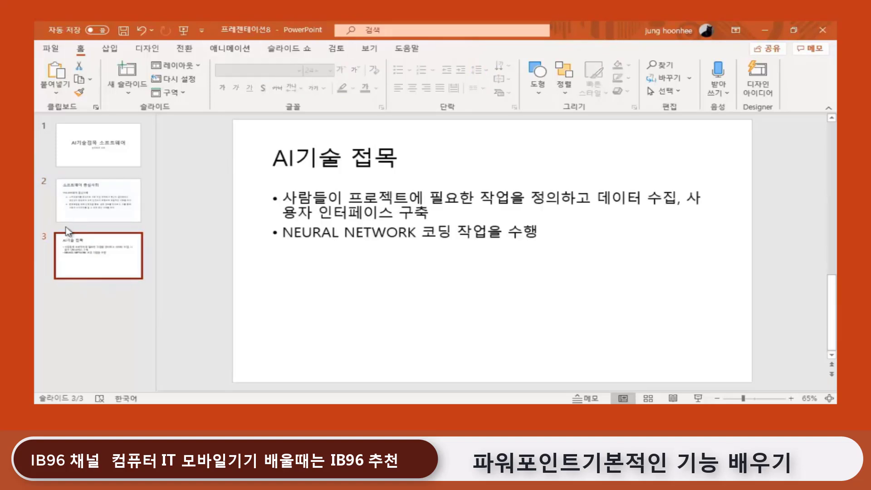
click(87, 198)
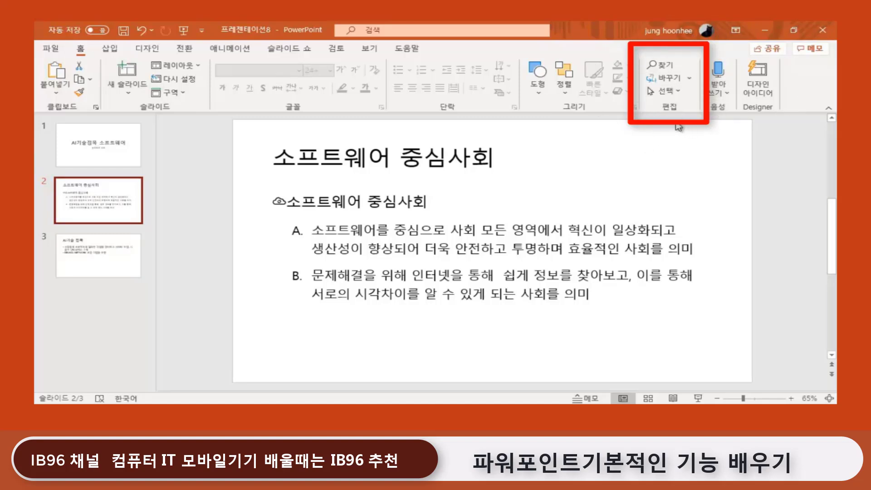
Step: Choose Replace Fonts from the Home tab's Replace dropdown
click(691, 80)
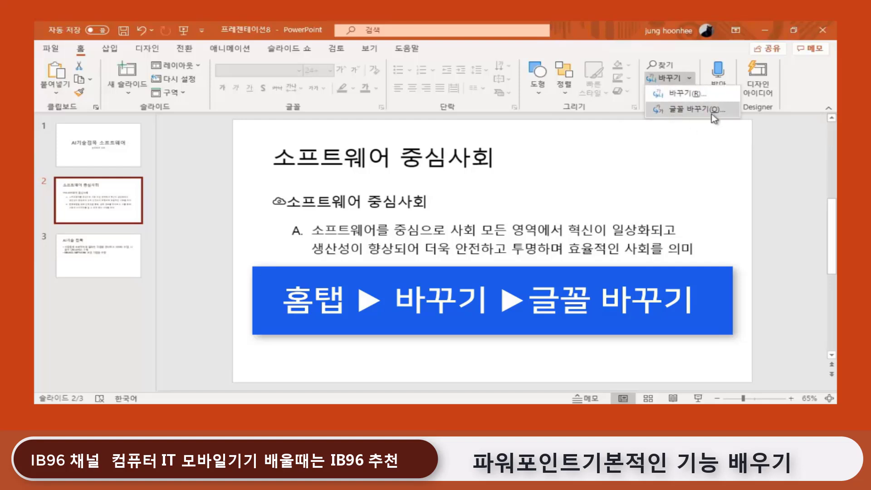
click(681, 111)
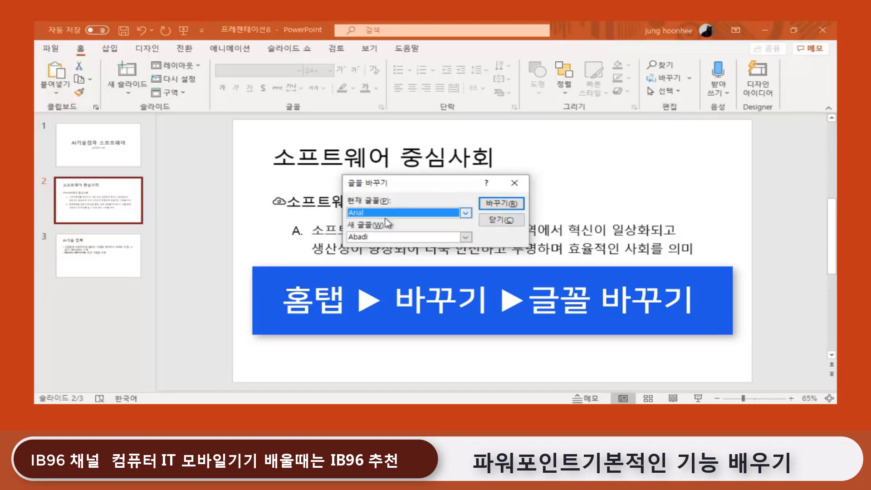
Step: In Replace Fonts, set Replace to 맑은 고딕 and With to 한컴 솔잎 B, then replace
click(466, 212)
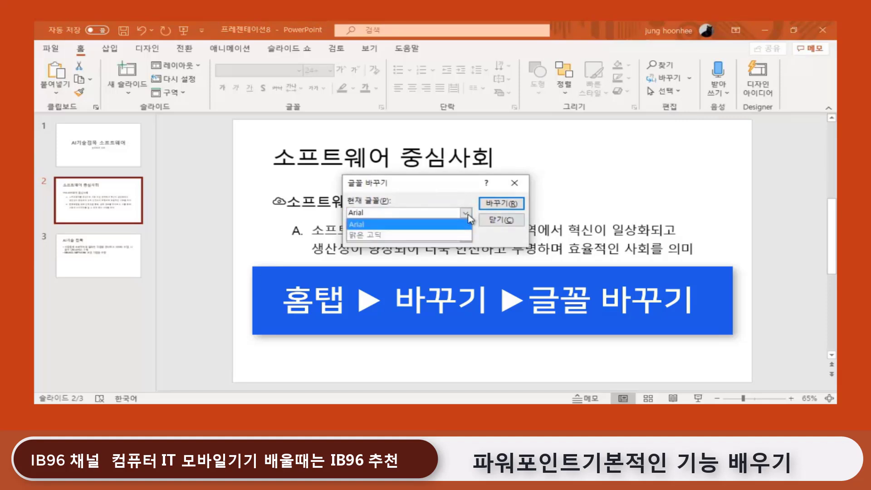
click(367, 235)
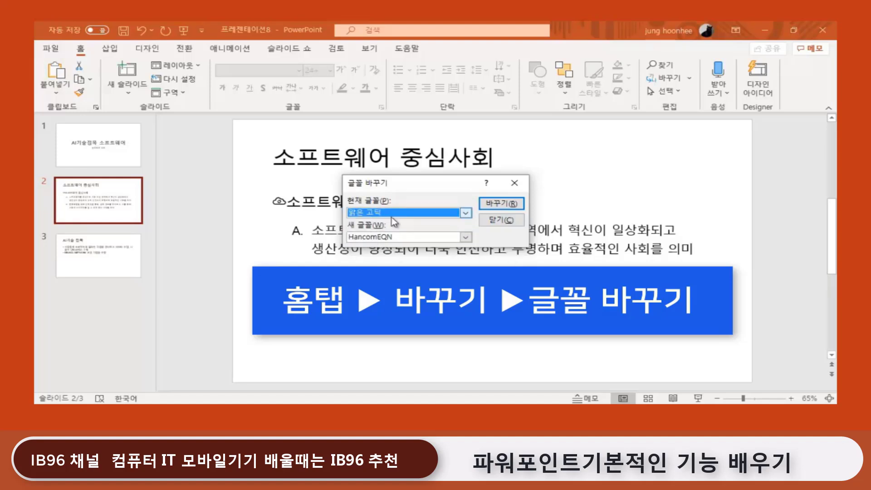
click(467, 236)
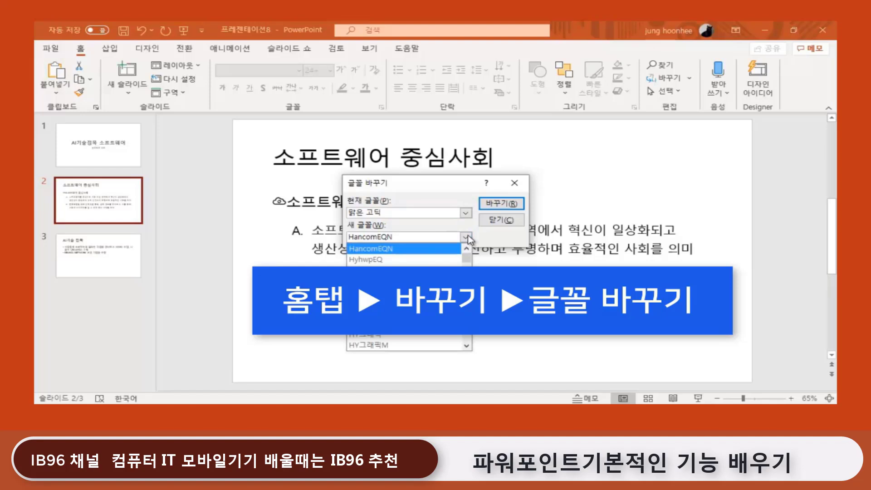
scroll(408, 295, down, 3)
scroll(409, 295, down, 3)
scroll(408, 295, down, 3)
scroll(408, 295, down, 3)
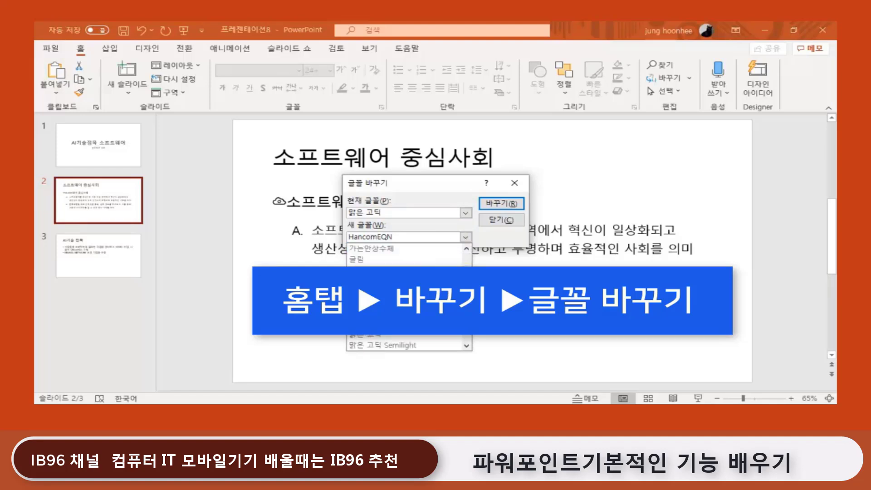
scroll(408, 295, down, 3)
scroll(408, 295, down, 3)
scroll(408, 295, down, 3)
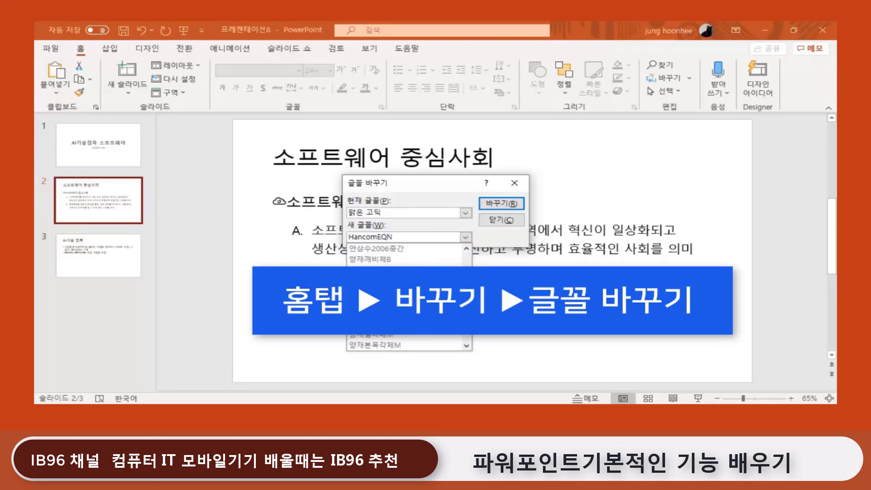
scroll(408, 295, down, 3)
scroll(409, 295, down, 3)
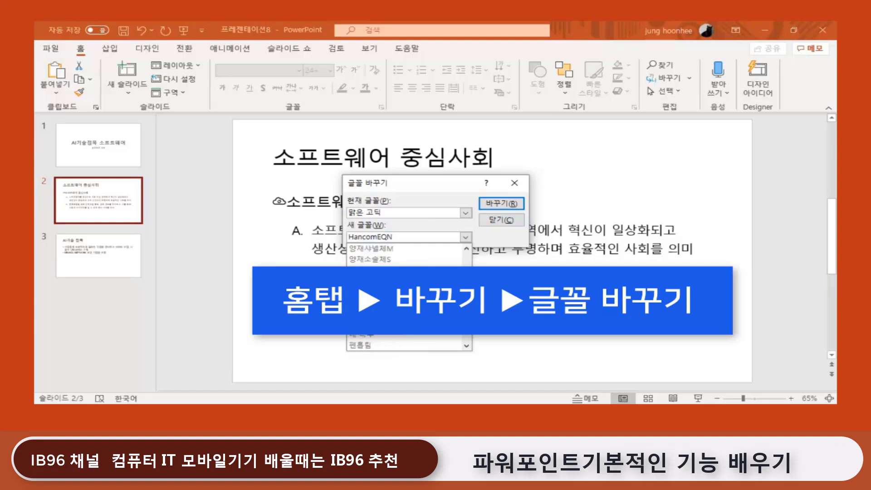
scroll(409, 295, down, 3)
scroll(408, 295, down, 3)
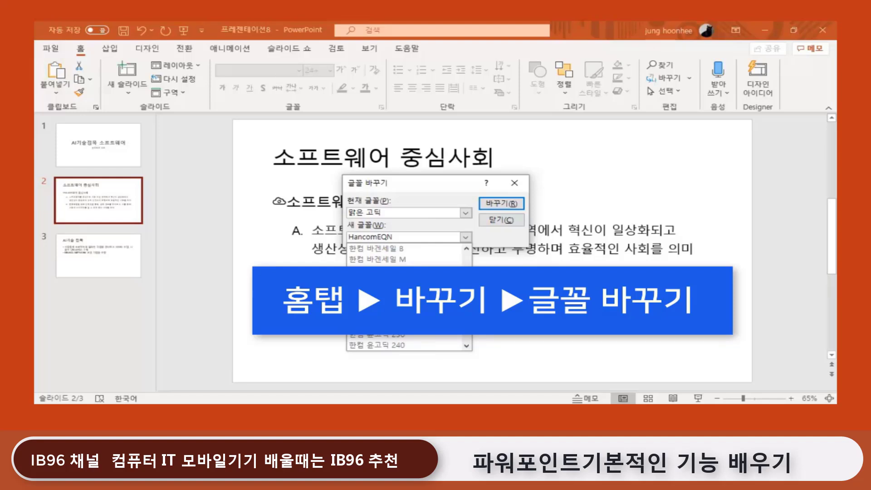
click(409, 281)
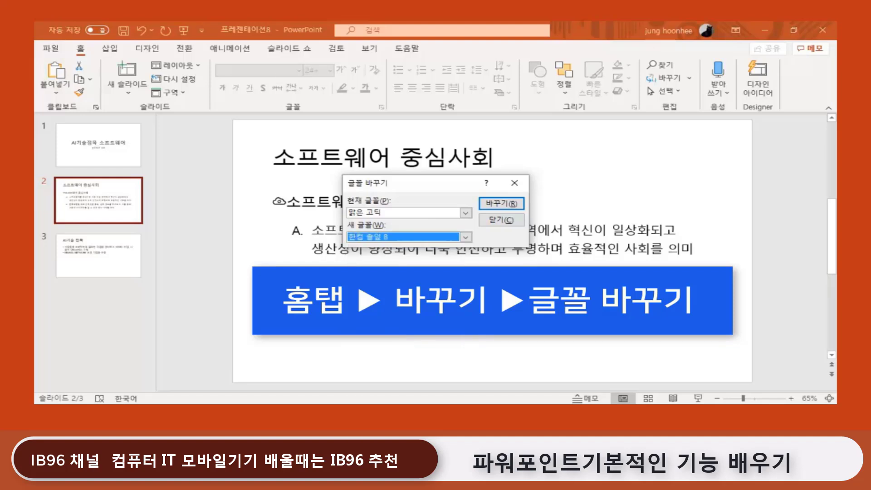
click(501, 204)
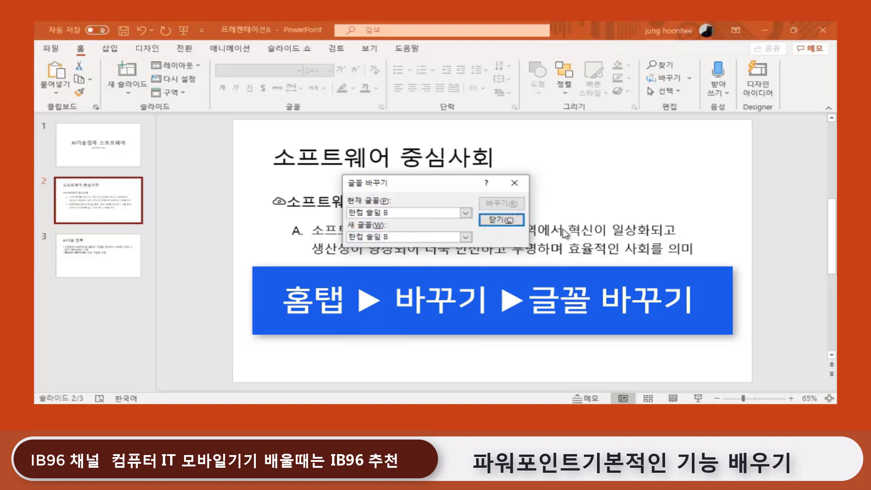
Step: Close Replace Fonts and check that slides 1, 2 and 3 show 한컴 솔잎 B
click(503, 221)
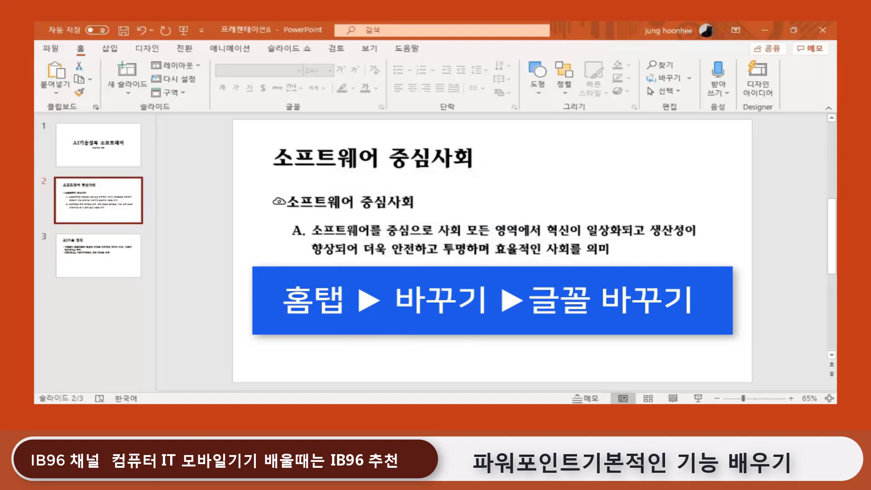
click(136, 152)
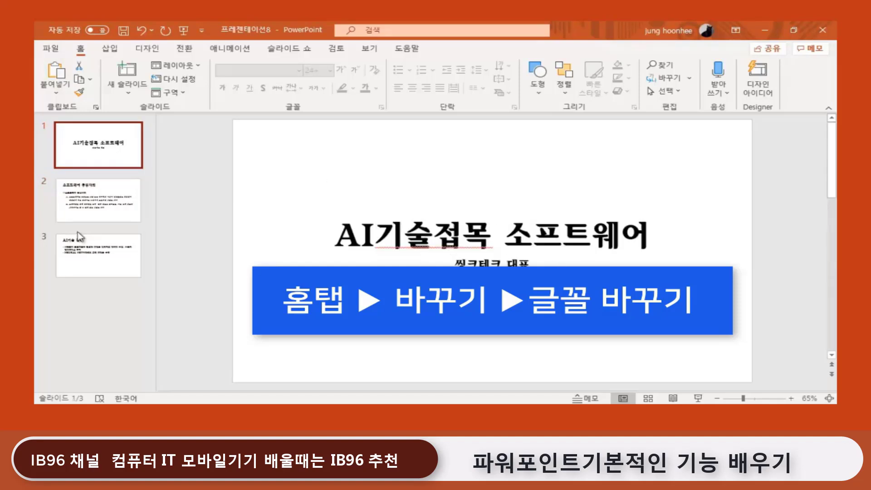
click(96, 204)
click(120, 258)
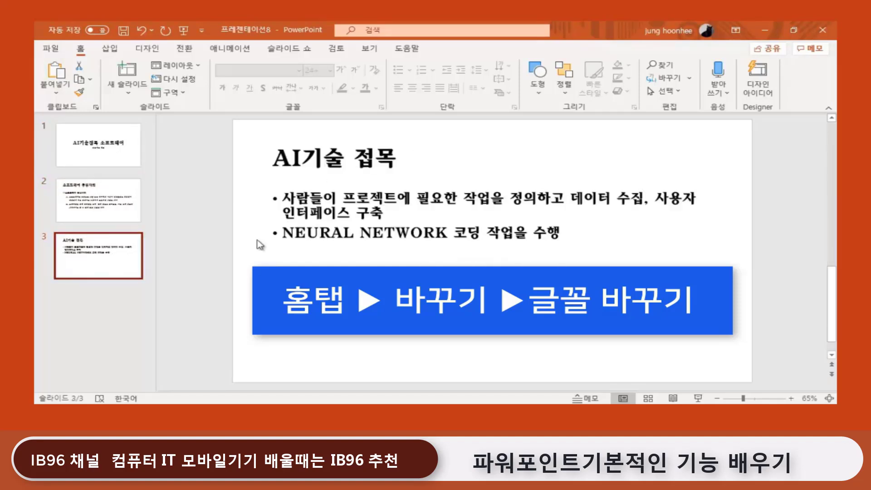
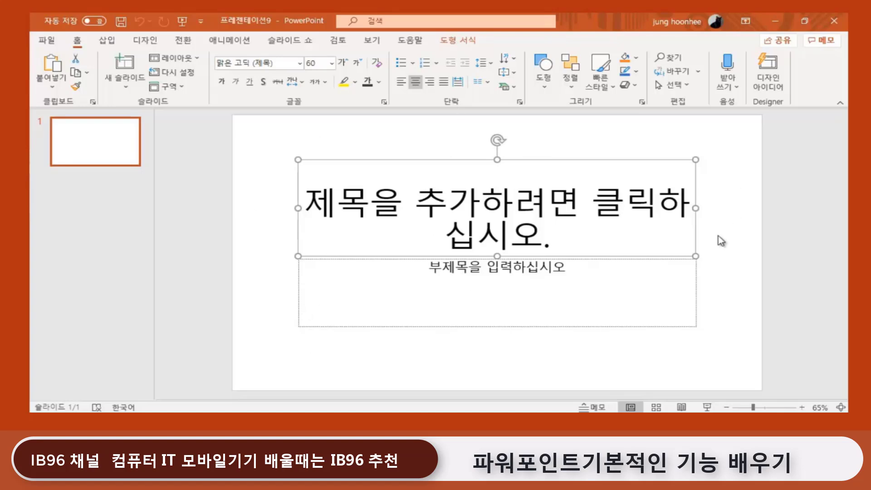
Step: Switch the slide to the Blank layout and bring up the Shapes gallery
click(195, 58)
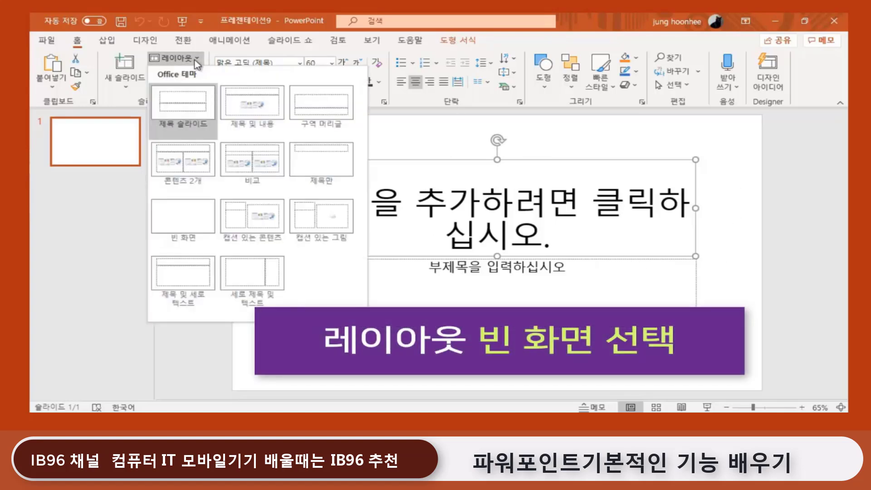
click(178, 222)
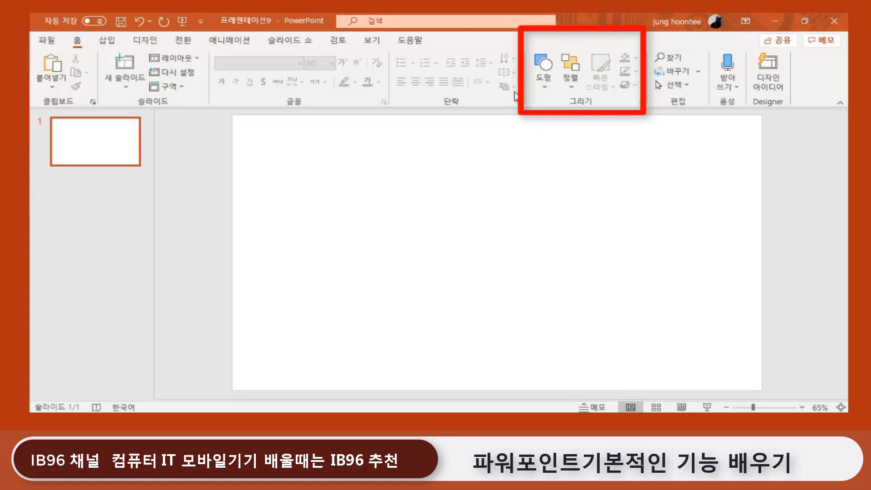
click(545, 91)
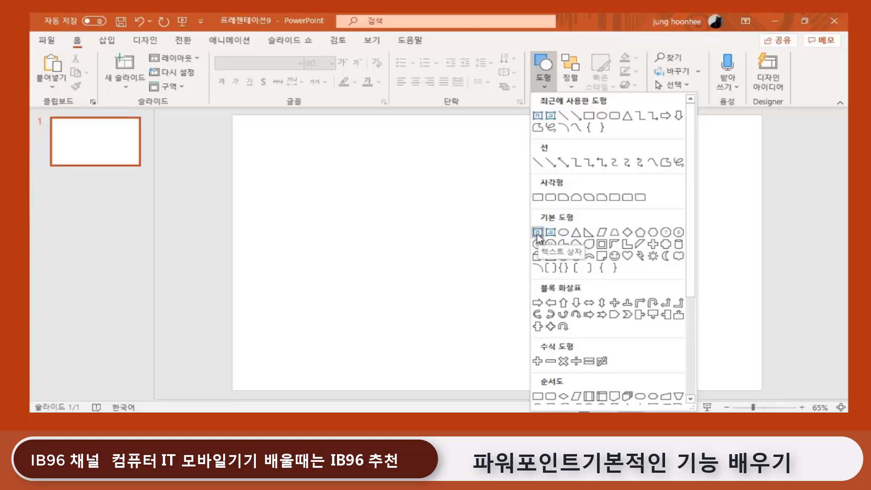
Step: Insert a text box on the slide reading 'On SALE 20%' and select the box
click(538, 234)
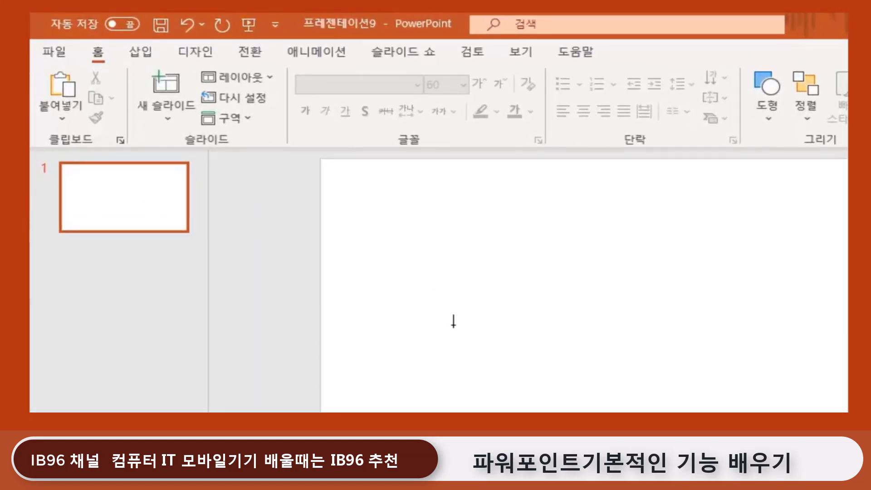
click(423, 288)
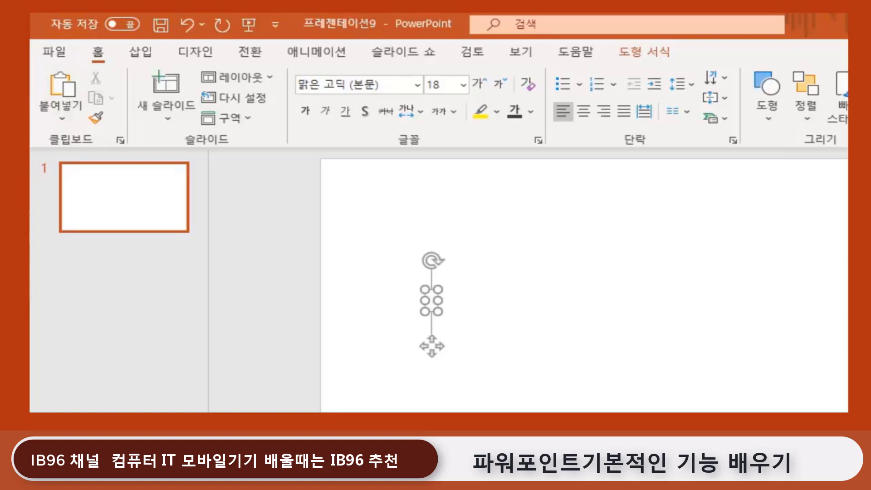
text(H)
key(BackSpace)
text(o)
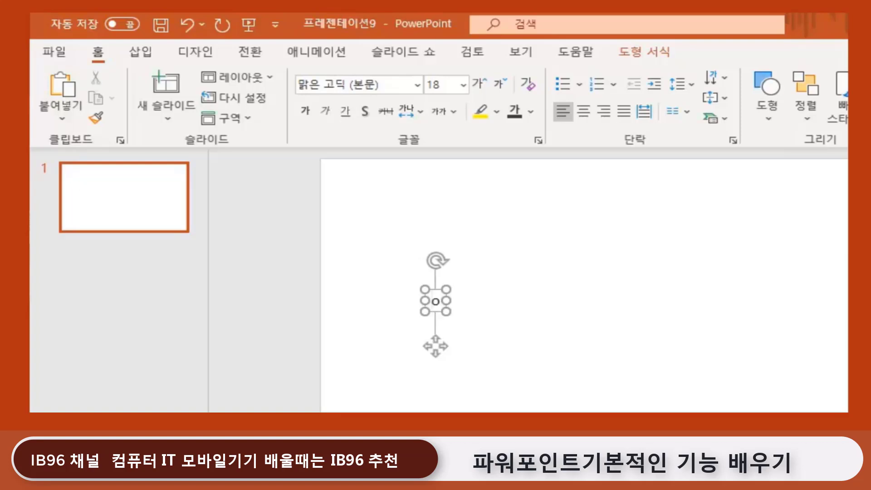
text(n)
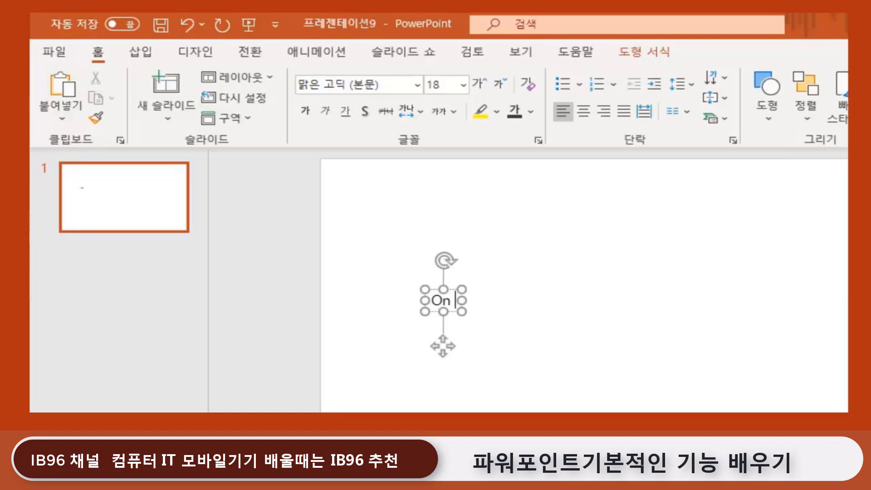
text( SAL)
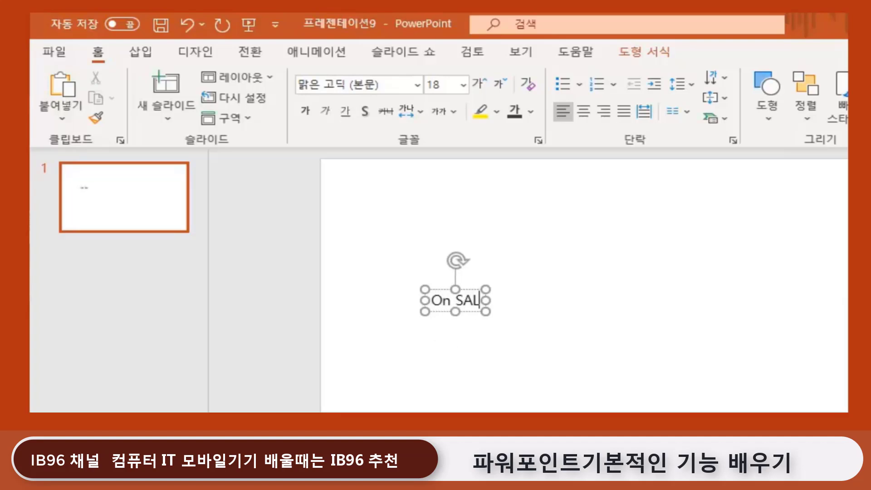
text(E)
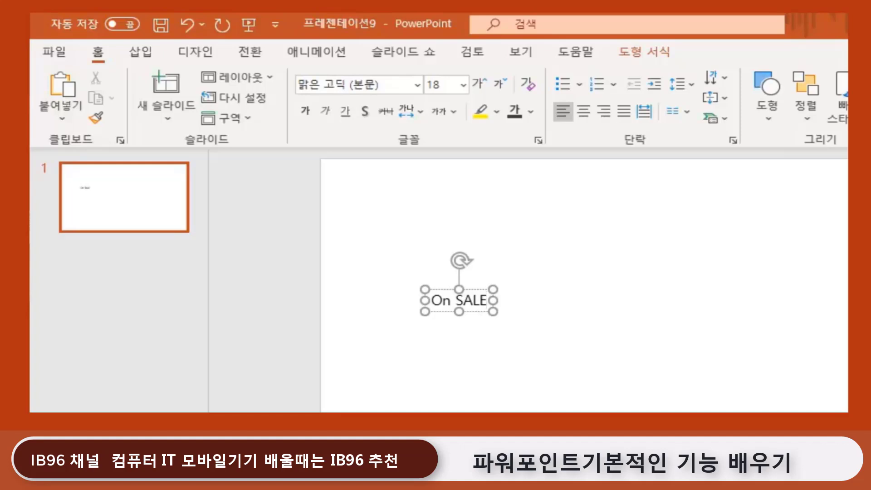
text( 20)
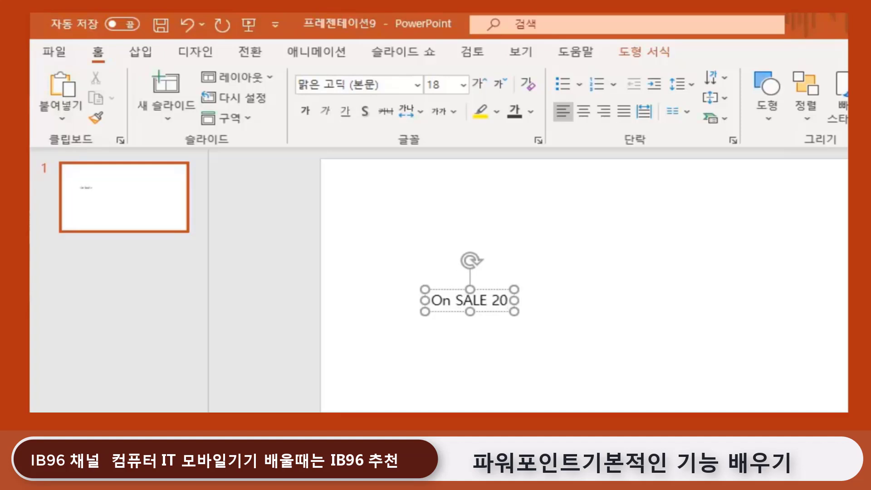
text(%)
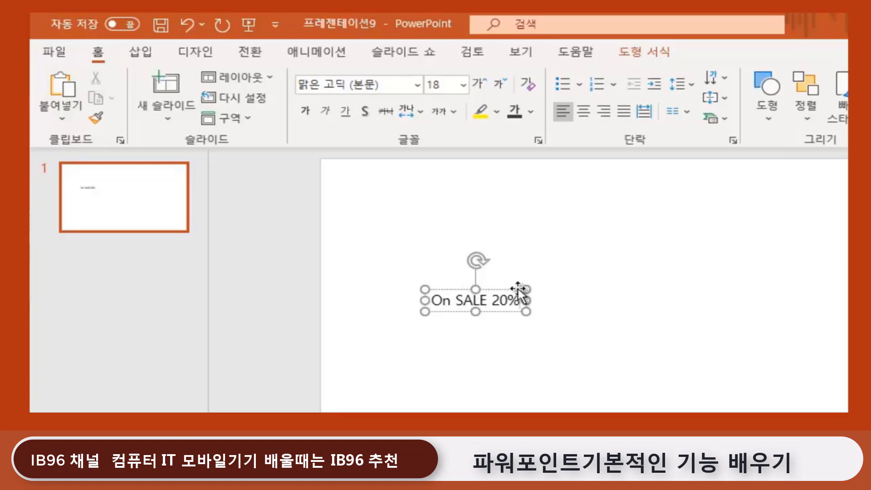
click(446, 291)
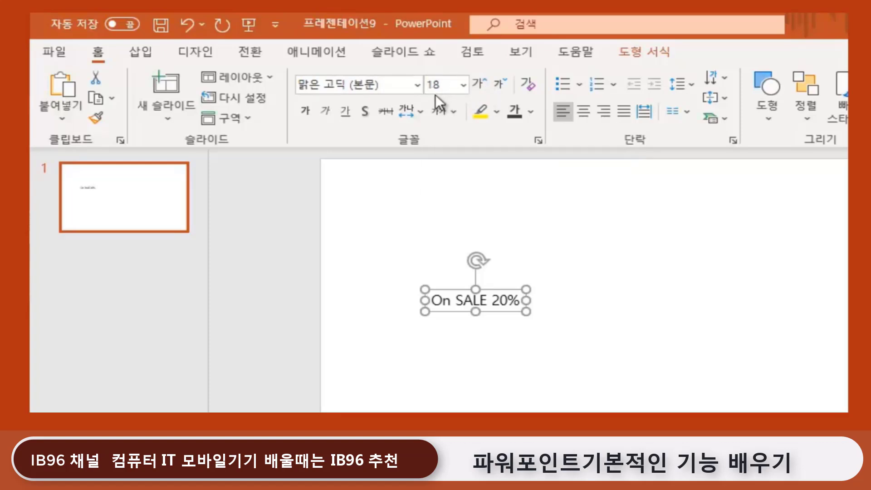
Step: Enlarge the On SALE 20% text step by step up to 115 points
click(480, 87)
click(480, 86)
click(480, 86)
click(480, 87)
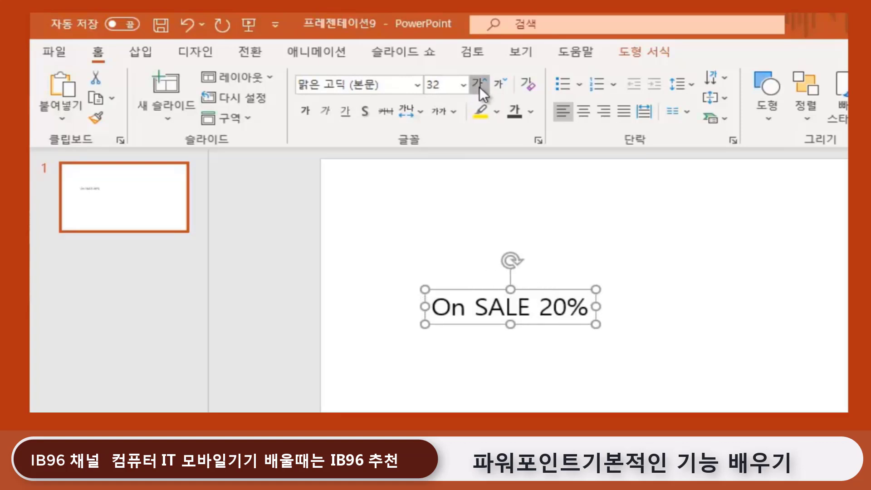
click(480, 87)
click(480, 86)
click(480, 86)
click(480, 86)
click(396, 72)
click(397, 72)
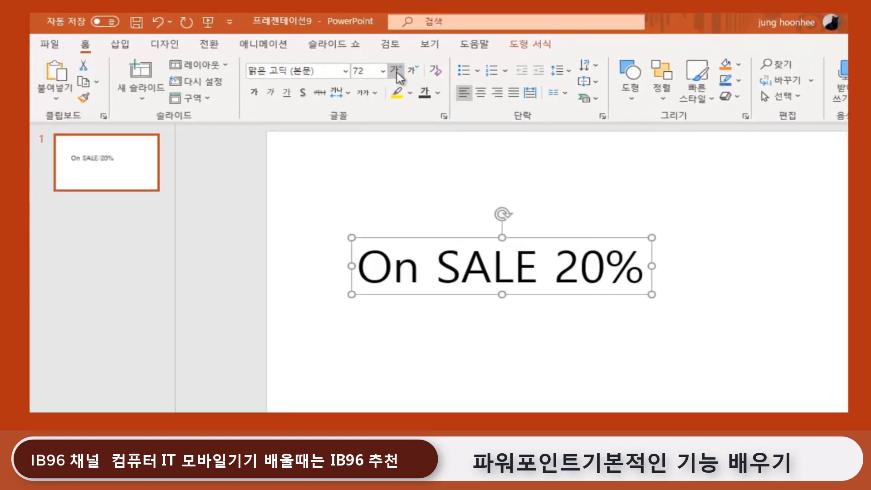
click(397, 73)
click(397, 72)
click(397, 73)
click(397, 72)
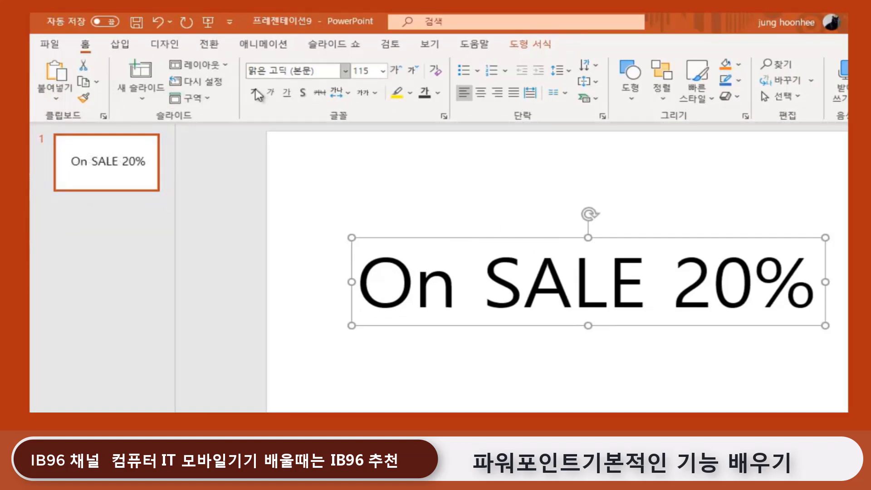
Step: Set the text in the Aharoni font and nudge the box slightly upward
click(346, 71)
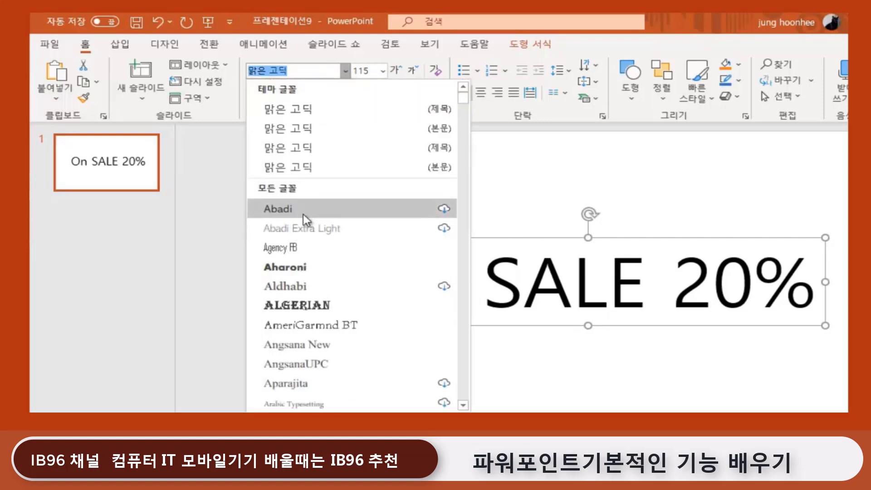
scroll(300, 232, down, 2)
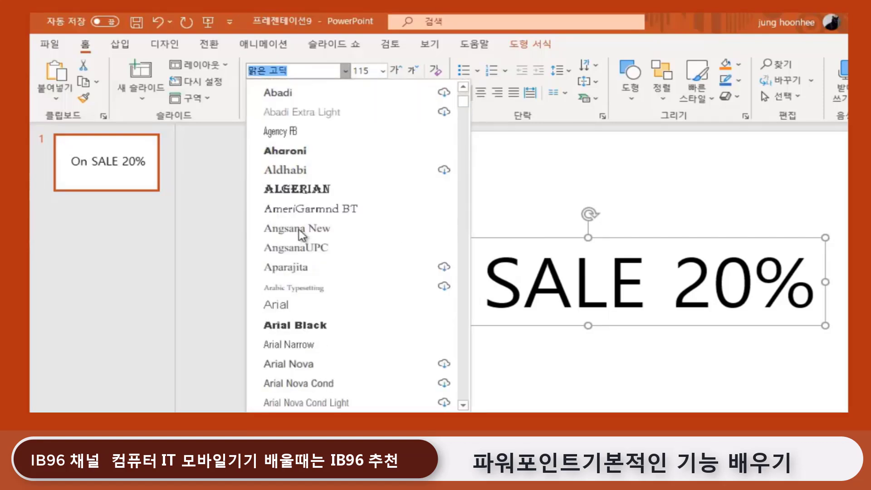
click(299, 154)
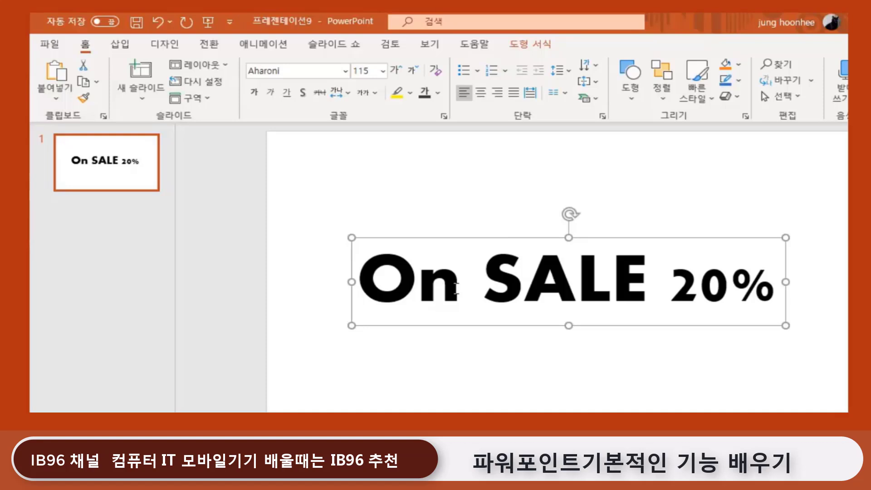
drag(439, 239, 439, 227)
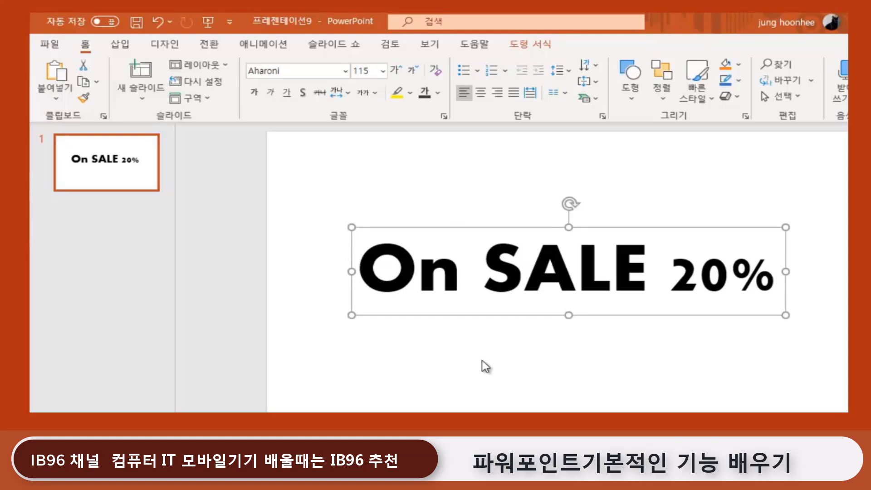
click(454, 379)
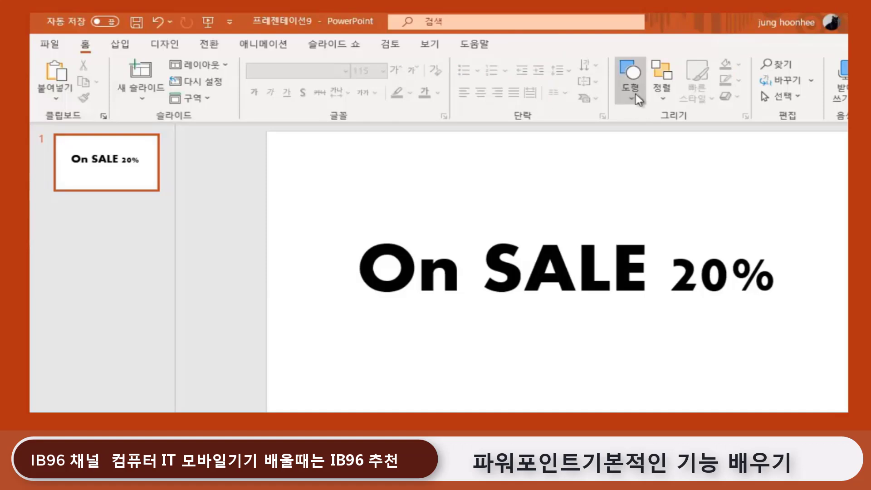
Step: Add a second text box reading '영업중' and move it just below the headline
click(630, 75)
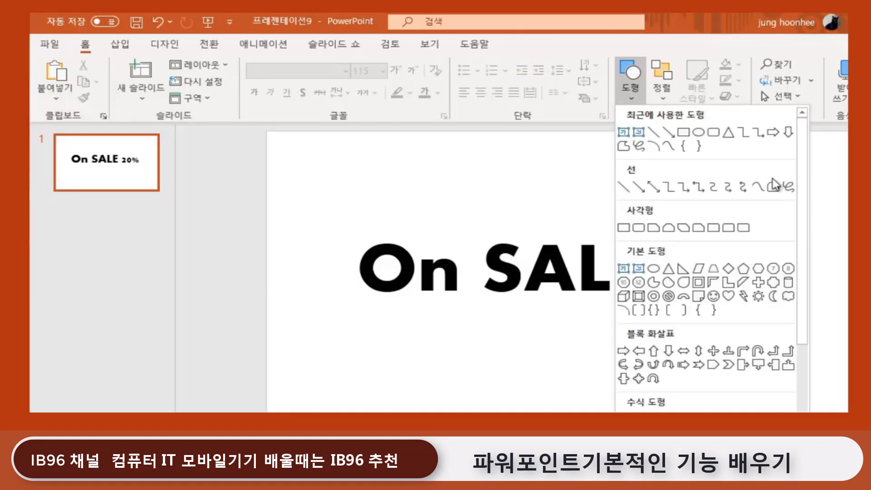
click(625, 132)
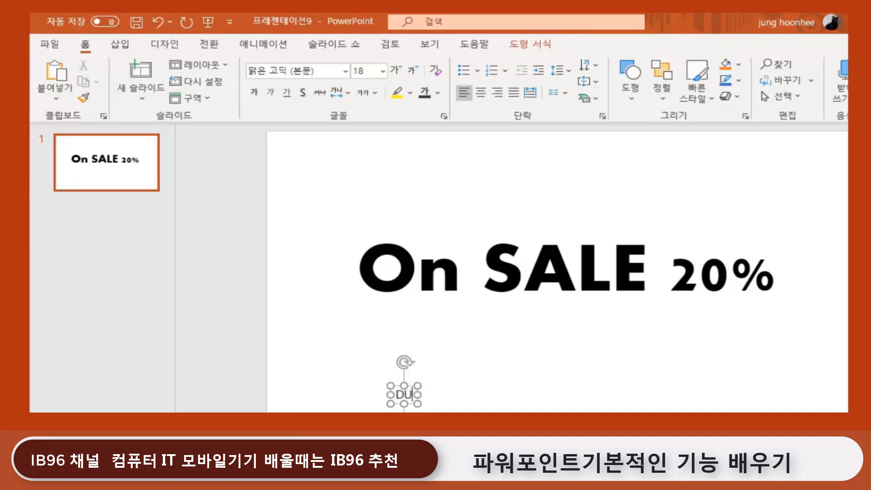
text(영)
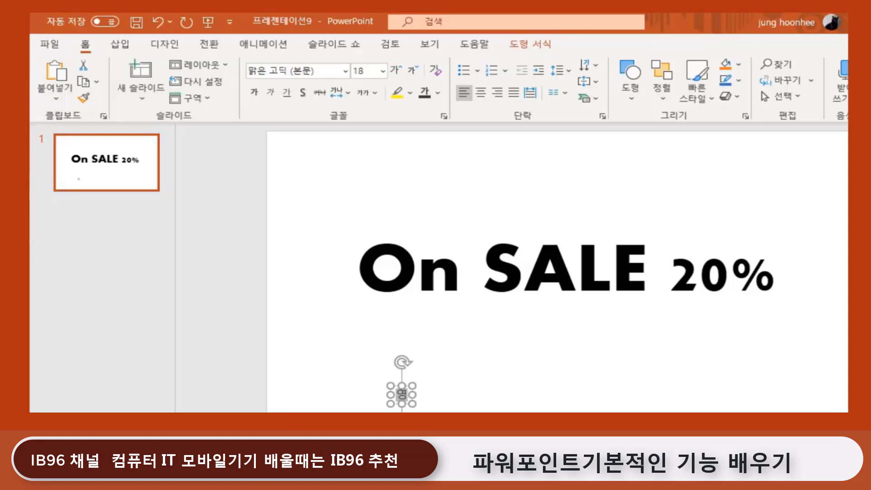
text(업)
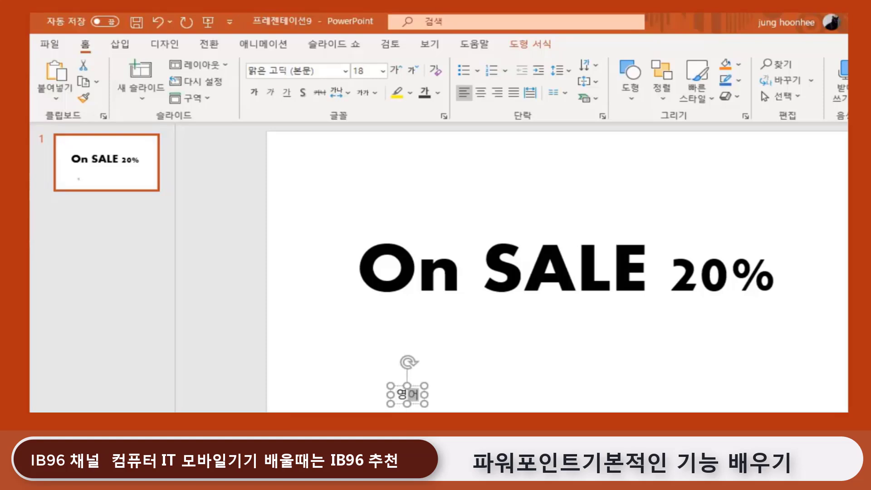
text(중)
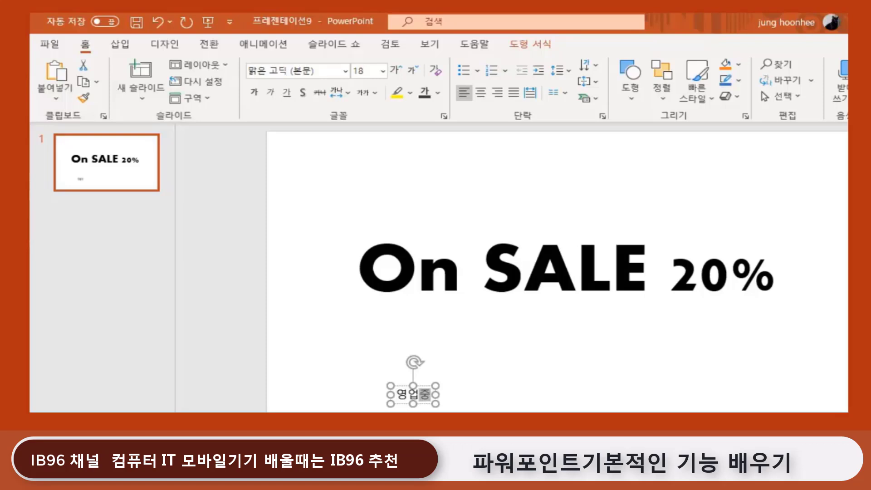
drag(417, 403, 426, 350)
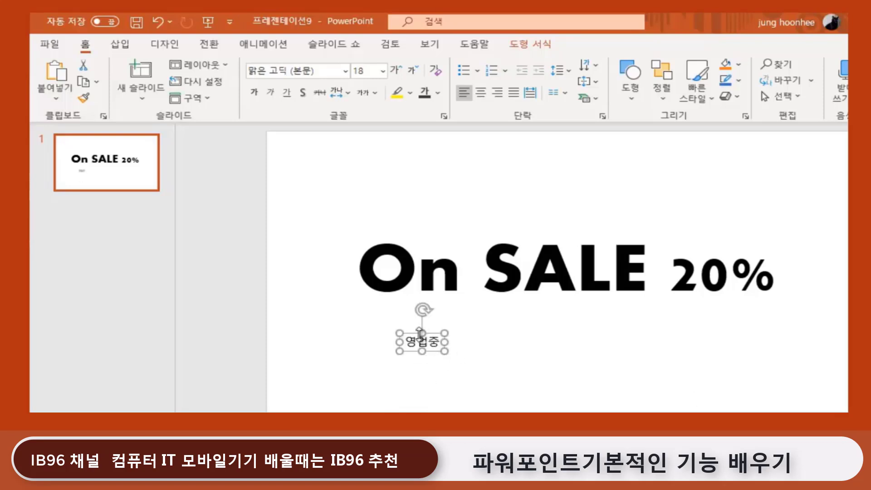
Step: Respace the Korean text to '영 업 중', then delete that text box
click(418, 342)
key(Delete)
key(Delete)
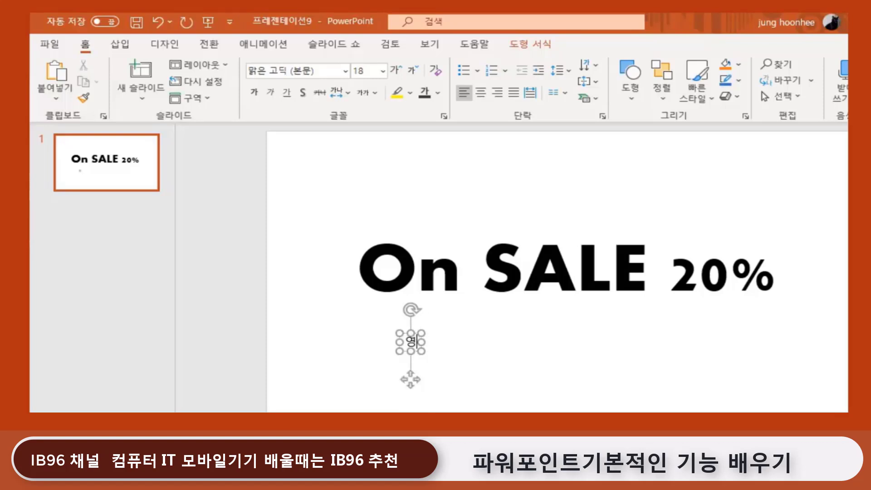
text(업)
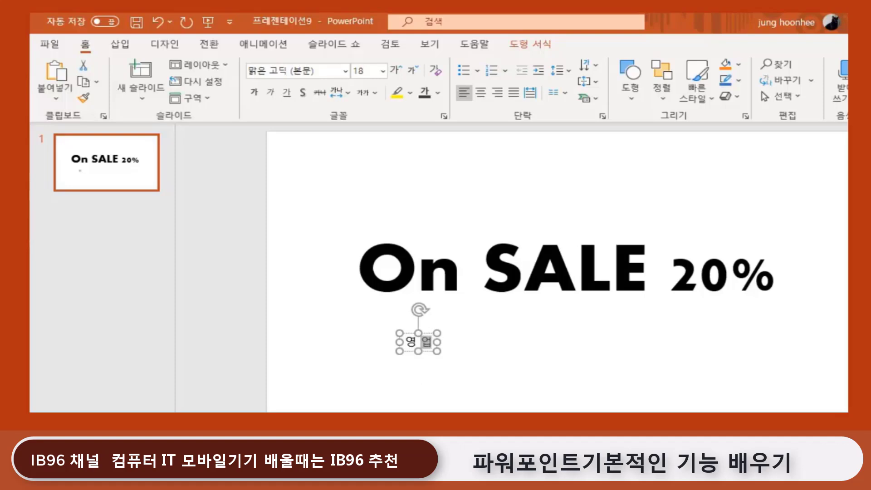
text( 중)
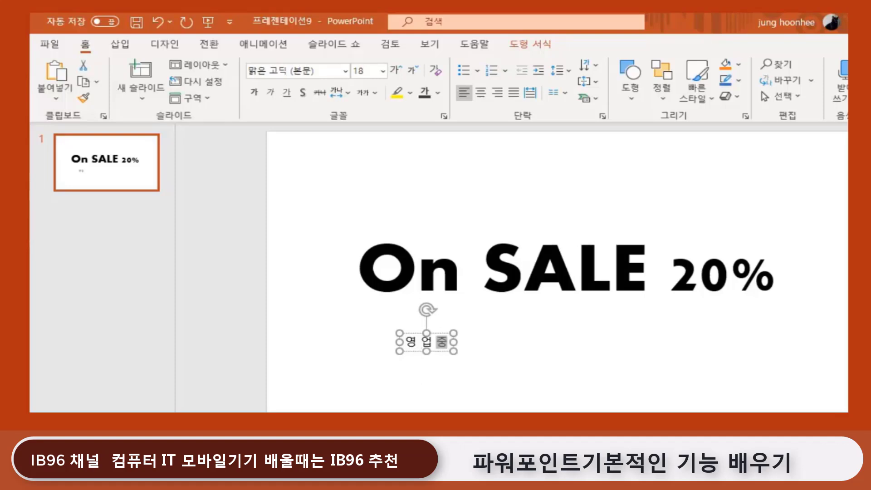
click(419, 341)
key(Right)
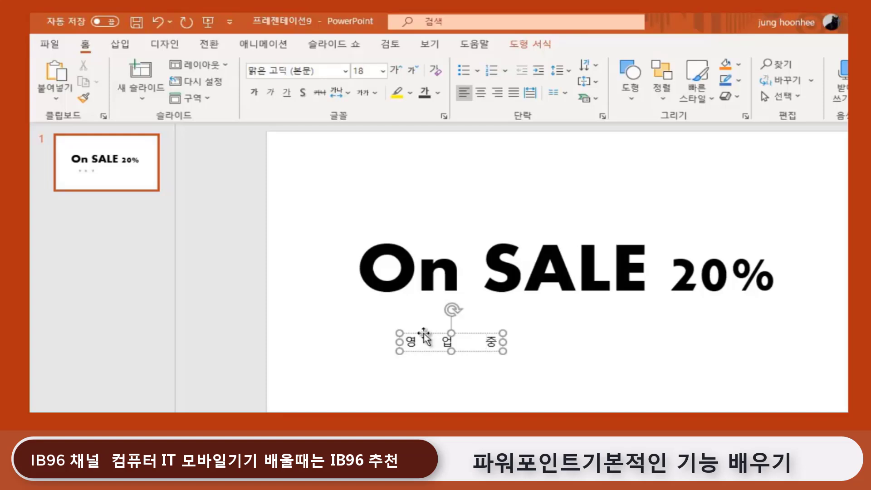
click(423, 335)
key(Delete)
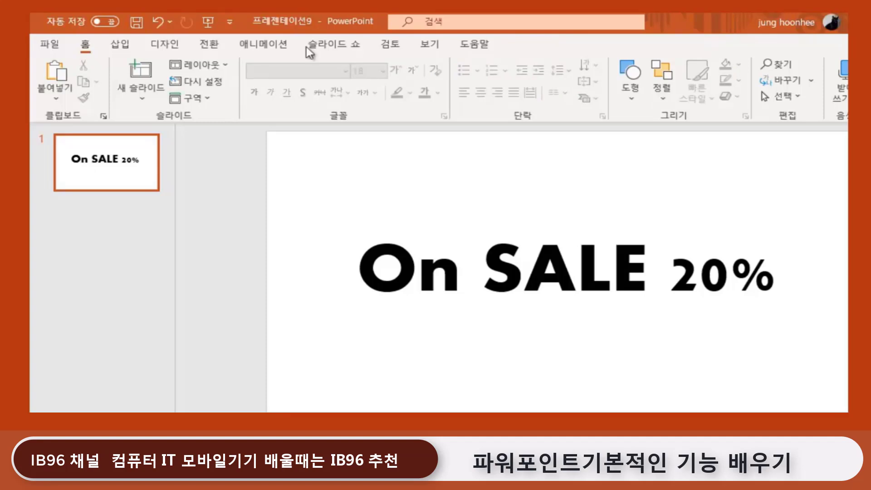
click(482, 247)
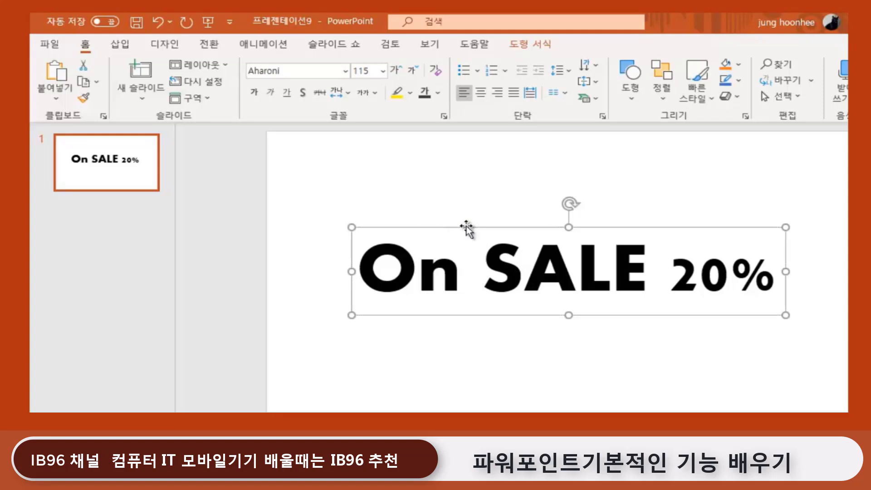
key(Escape)
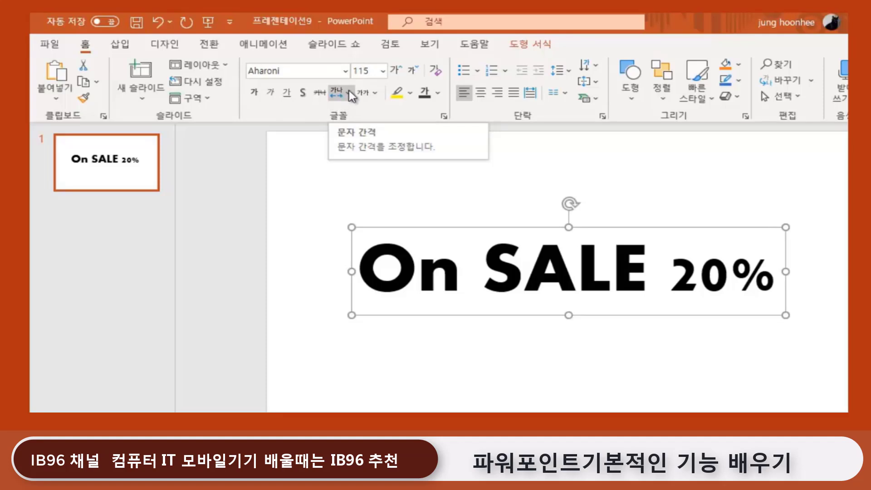
click(350, 91)
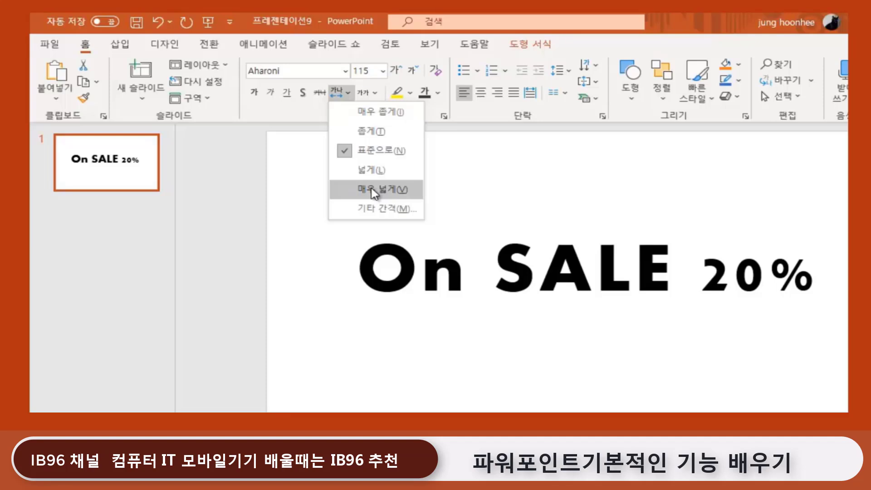
click(516, 363)
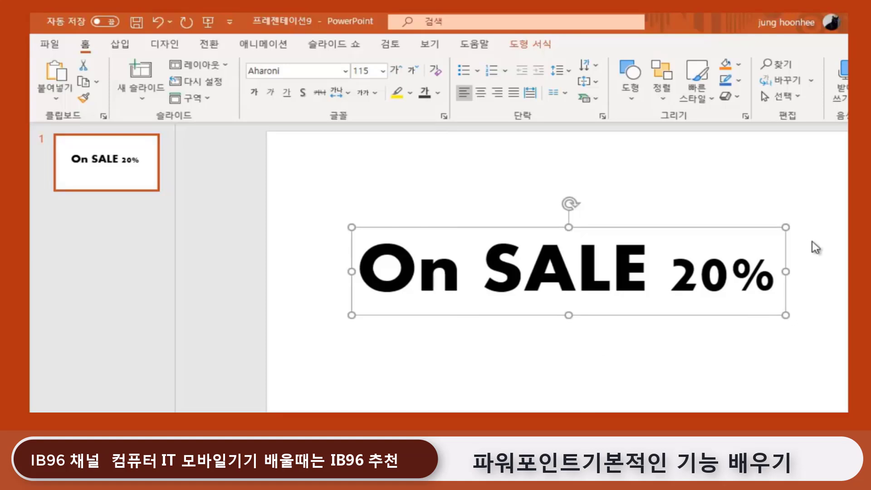
click(577, 366)
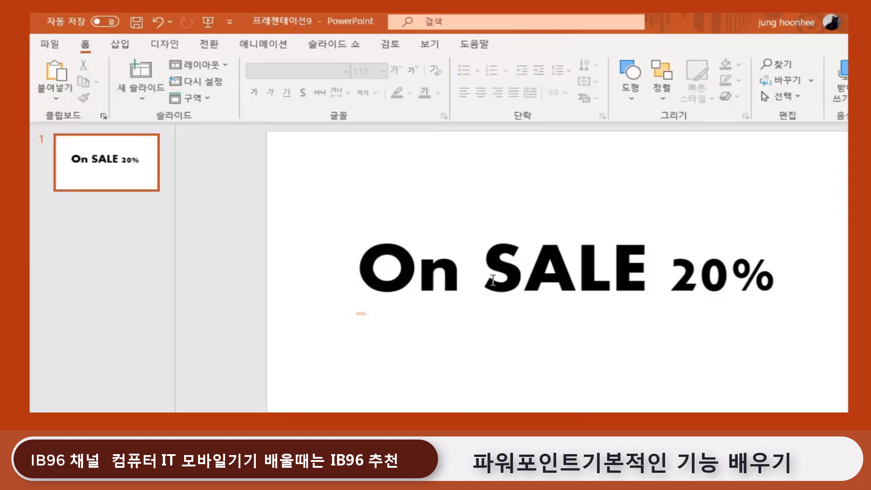
click(461, 270)
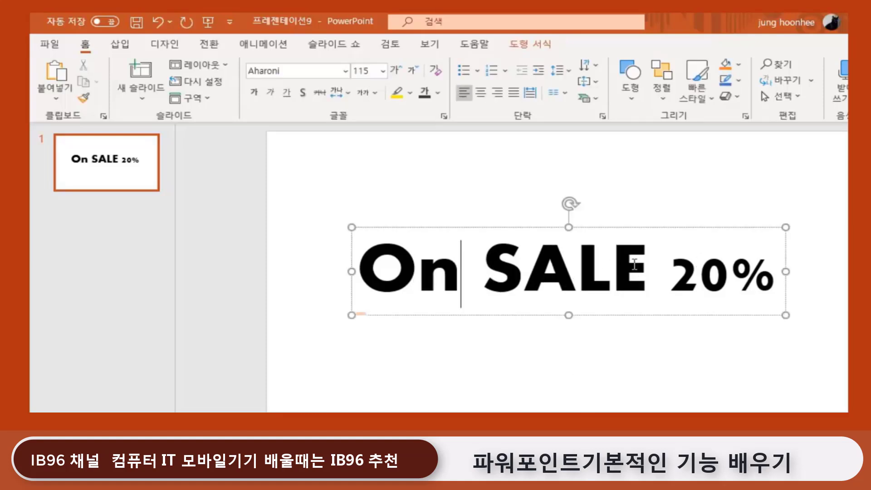
click(675, 272)
click(711, 357)
click(526, 282)
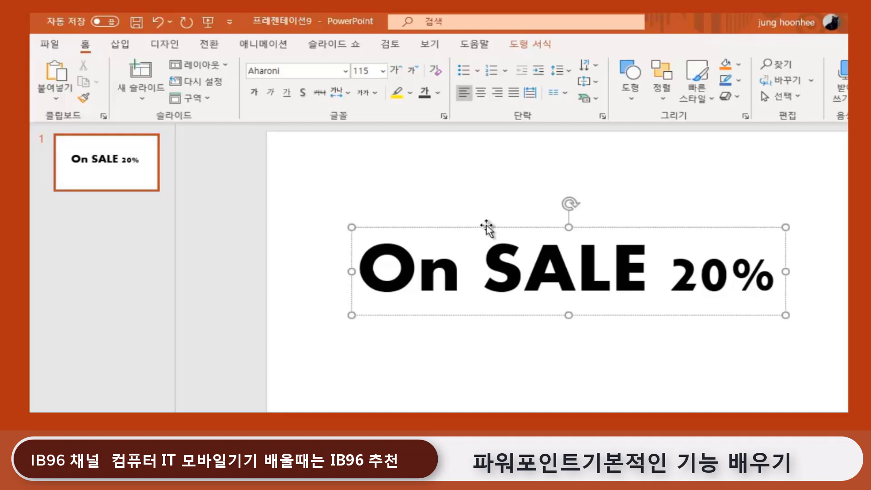
key(Escape)
key(Escape)
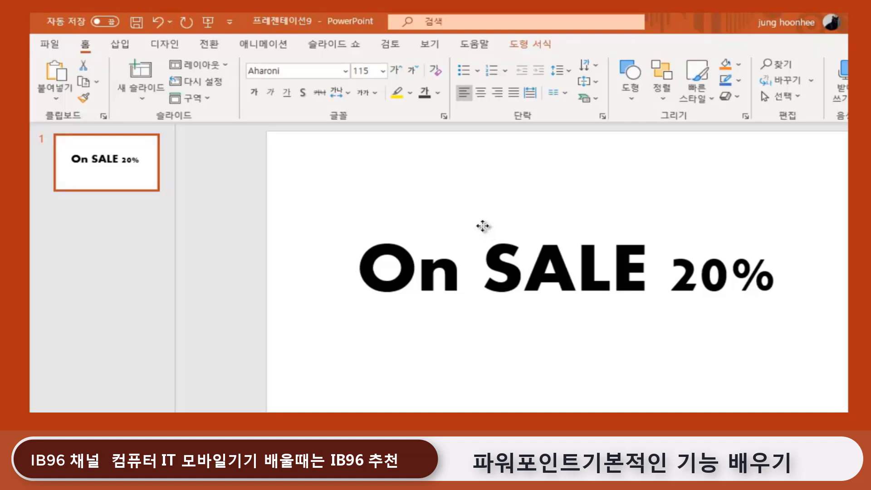
click(483, 226)
key(Escape)
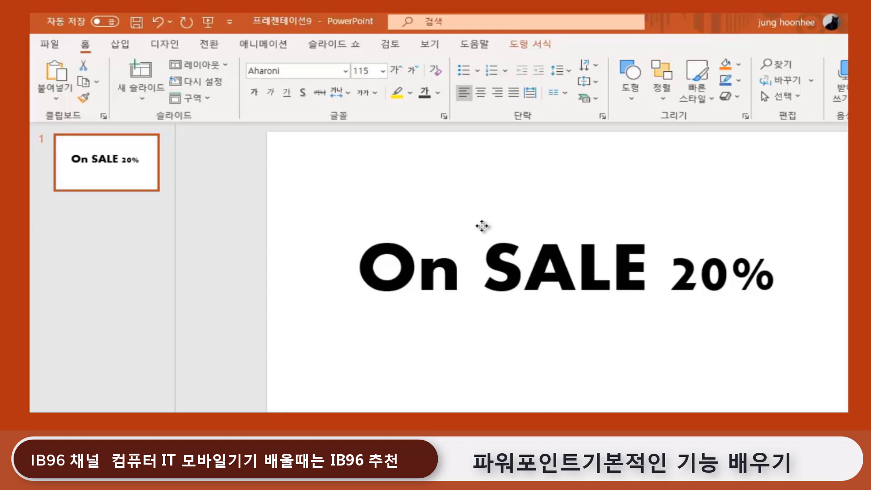
drag(482, 225, 486, 317)
key(Escape)
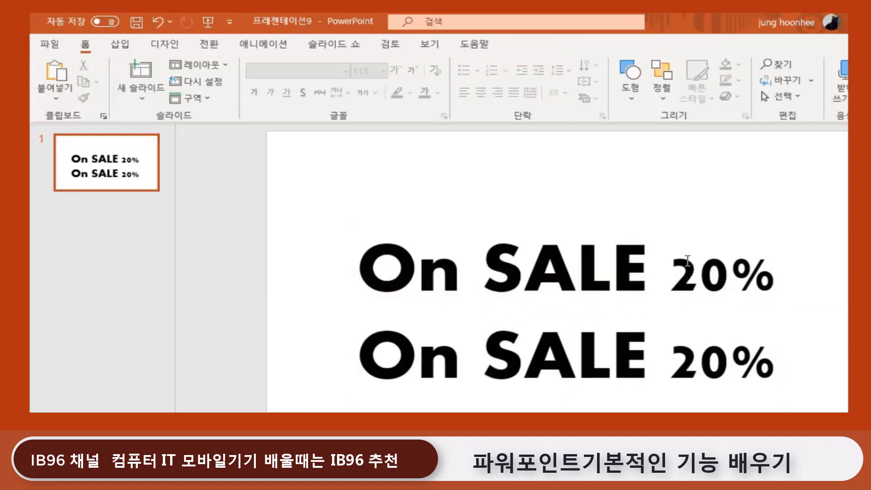
Step: Delete '20%' and the trailing space from the top box so it reads 'On SALE'
click(669, 273)
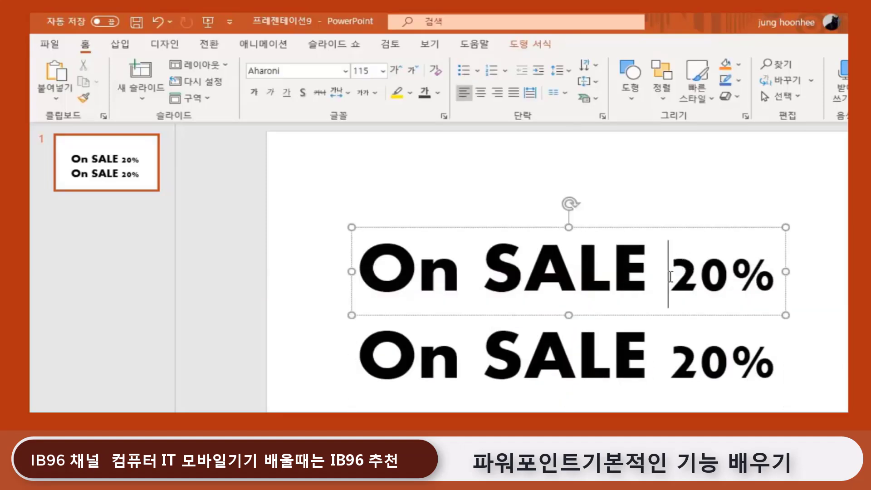
key(Delete)
key(Delete)
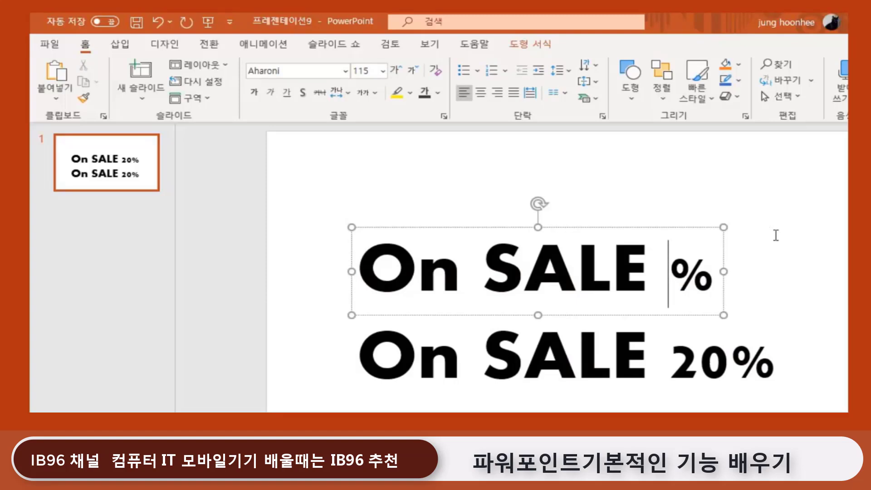
key(Delete)
key(BackSpace)
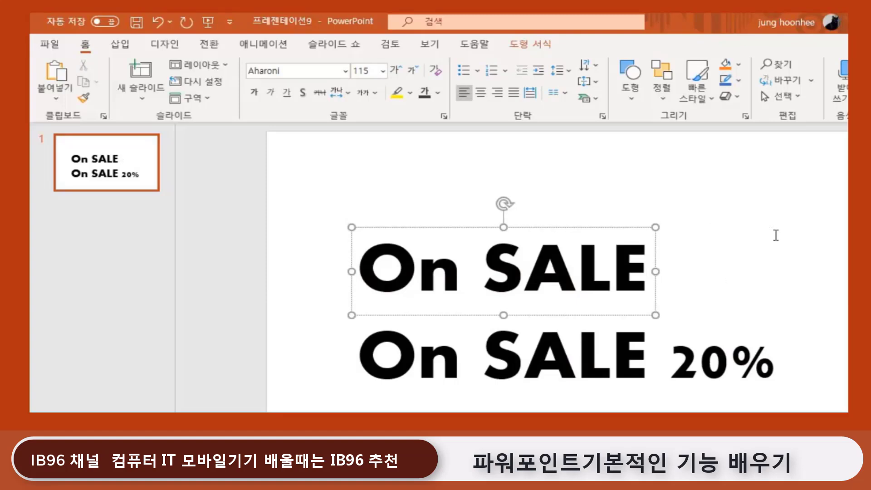
Step: Apply expanded character spacing to the top On SALE box through More Spacing
click(445, 231)
click(349, 93)
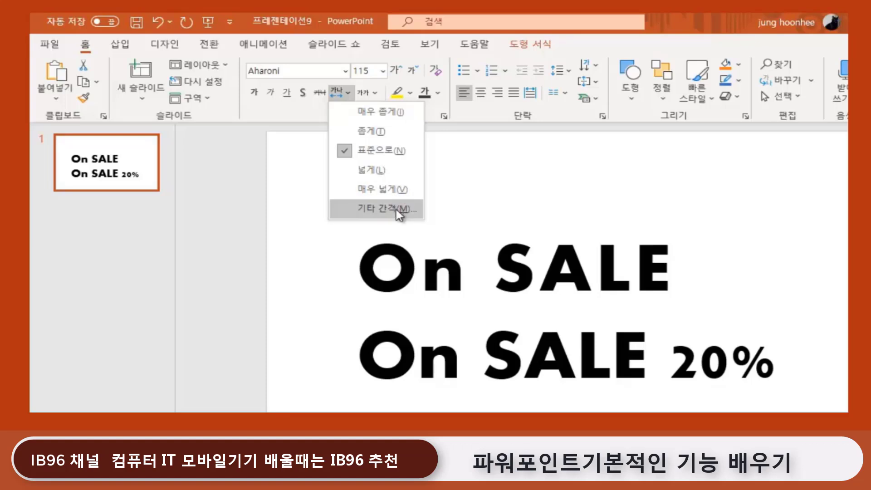
click(396, 209)
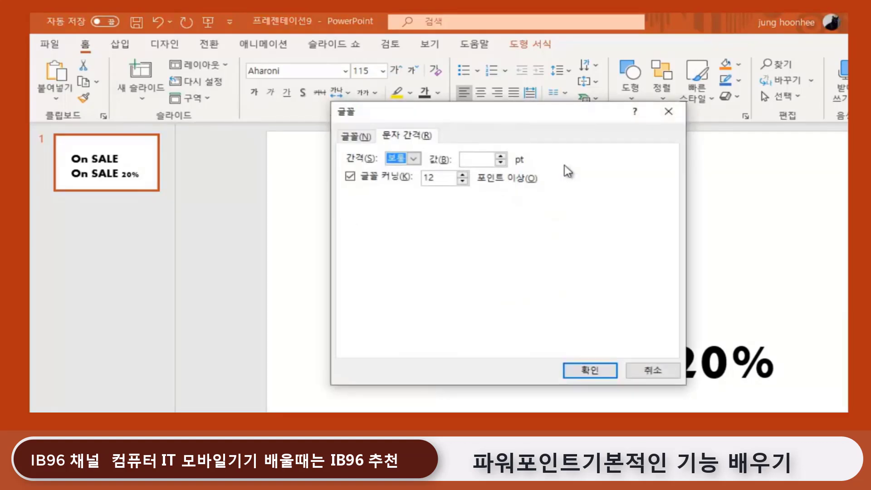
drag(483, 115, 190, 168)
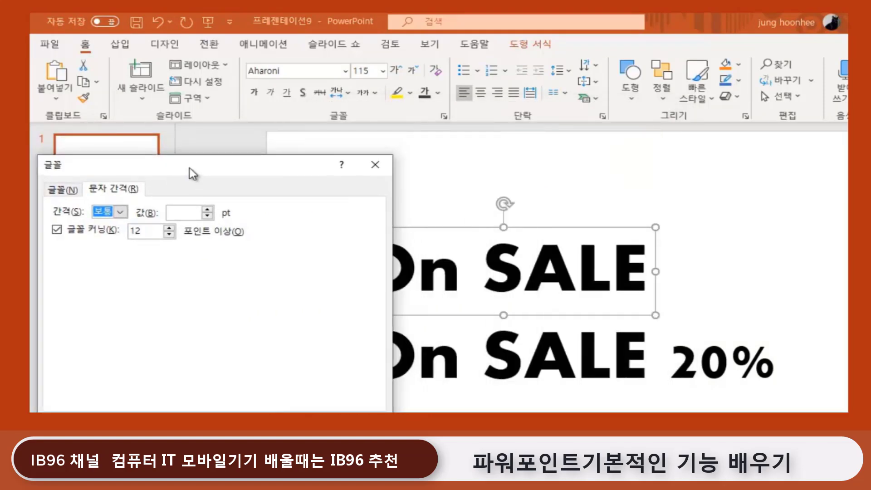
click(207, 211)
click(207, 211)
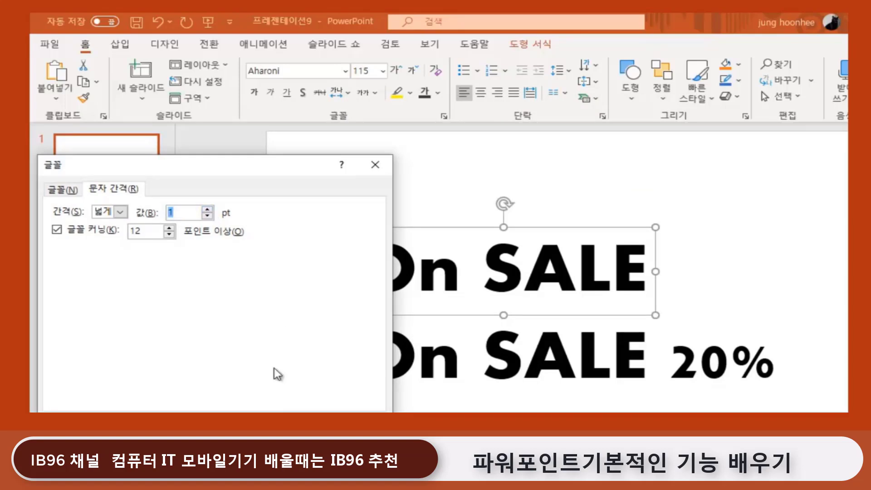
click(285, 410)
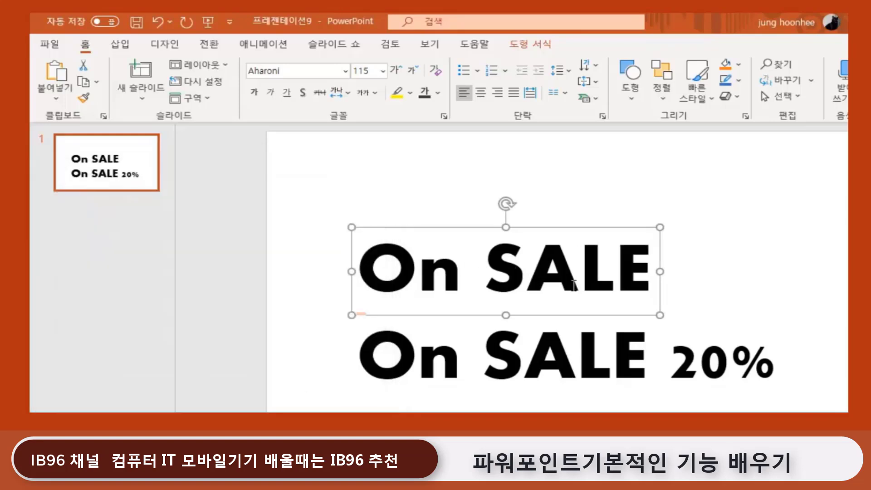
click(726, 275)
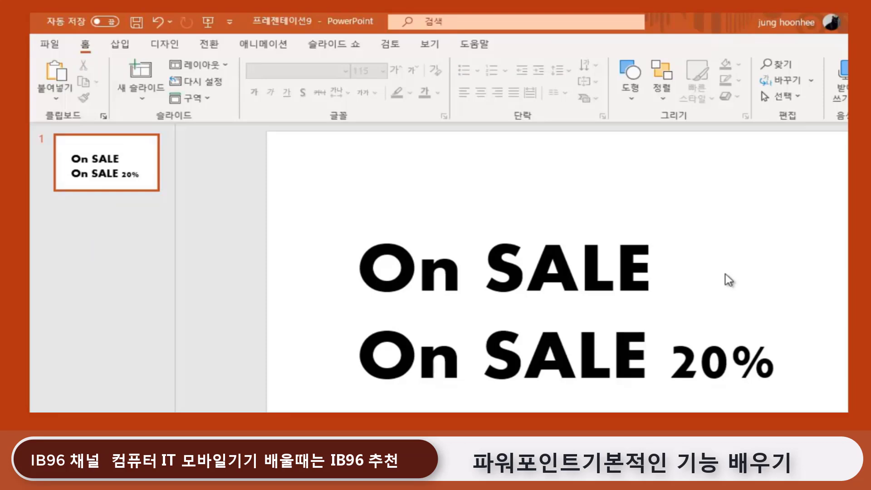
Step: Change the On SALE expanded character spacing value to 3 pt
click(513, 268)
click(482, 228)
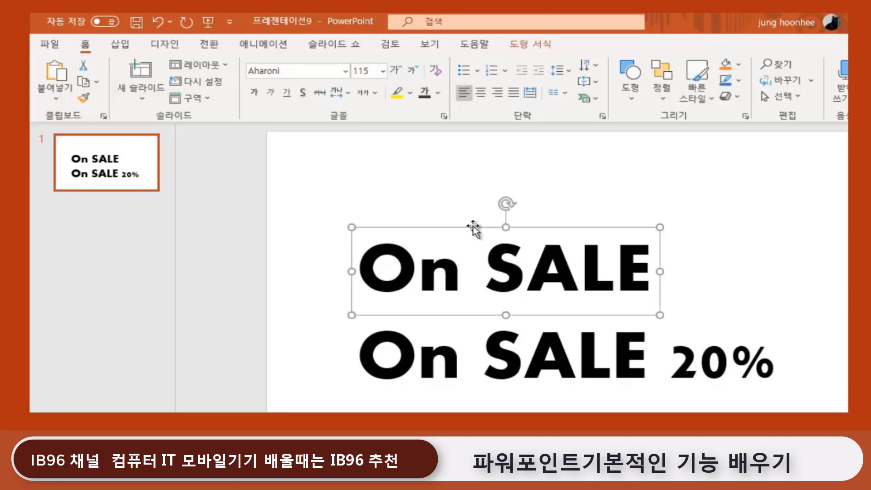
click(348, 94)
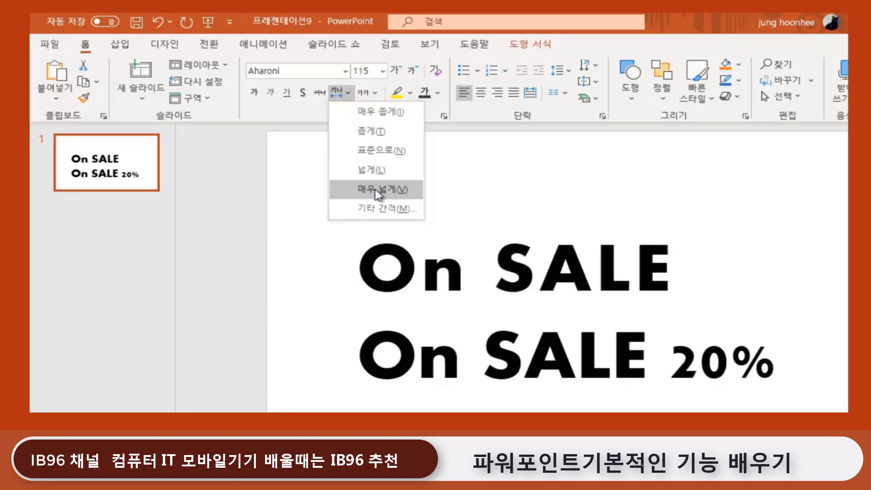
click(384, 209)
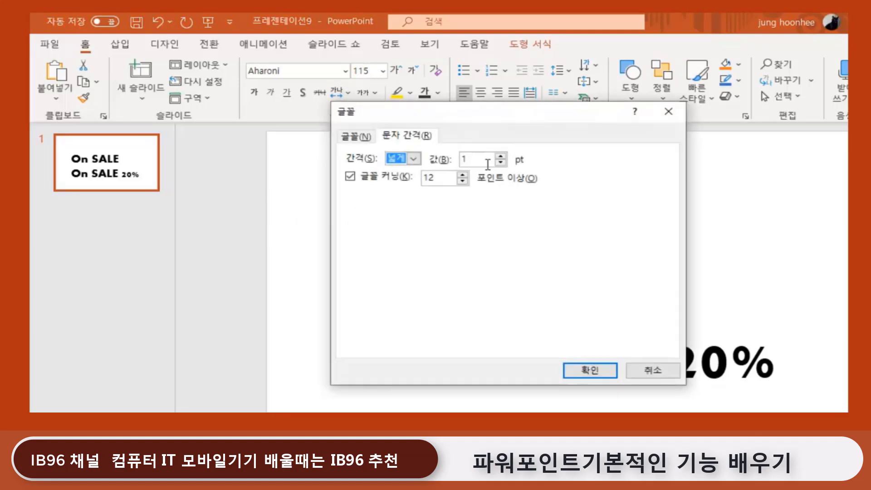
double_click(487, 160)
text(3)
click(583, 373)
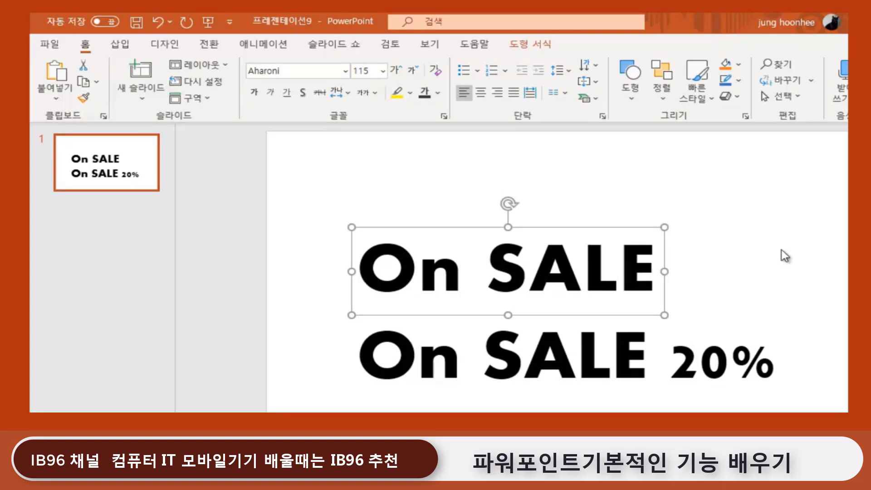
Step: Cut the lower box down to '20%', enlarge it to 138, and move it near On SALE
click(657, 355)
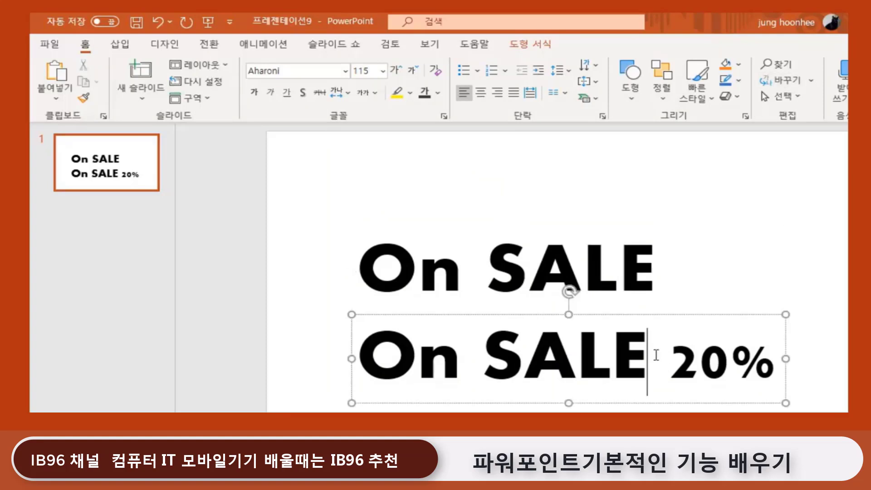
drag(669, 355, 380, 362)
key(Delete)
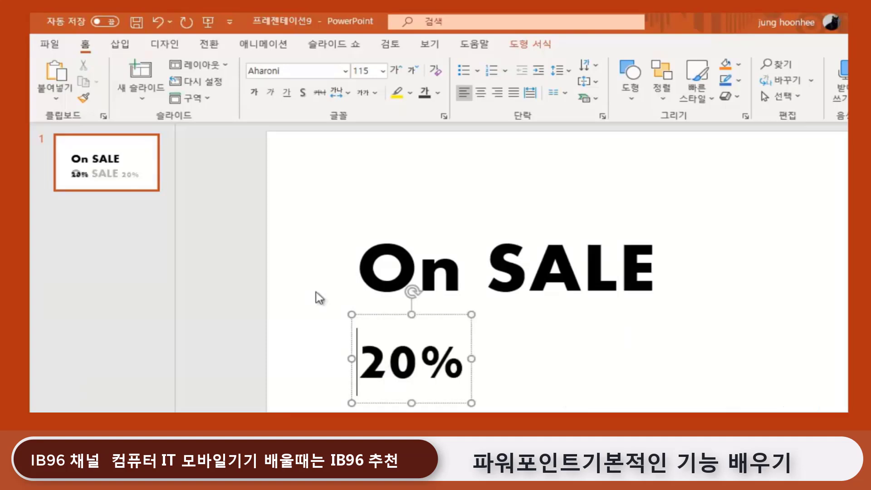
mouse_move(391, 316)
mouse_down()
mouse_move(675, 300)
mouse_move(731, 221)
mouse_up()
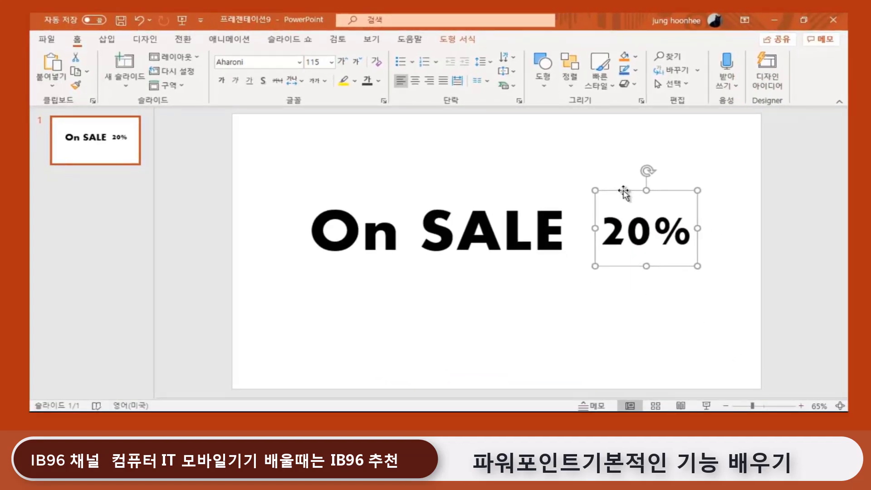
click(344, 64)
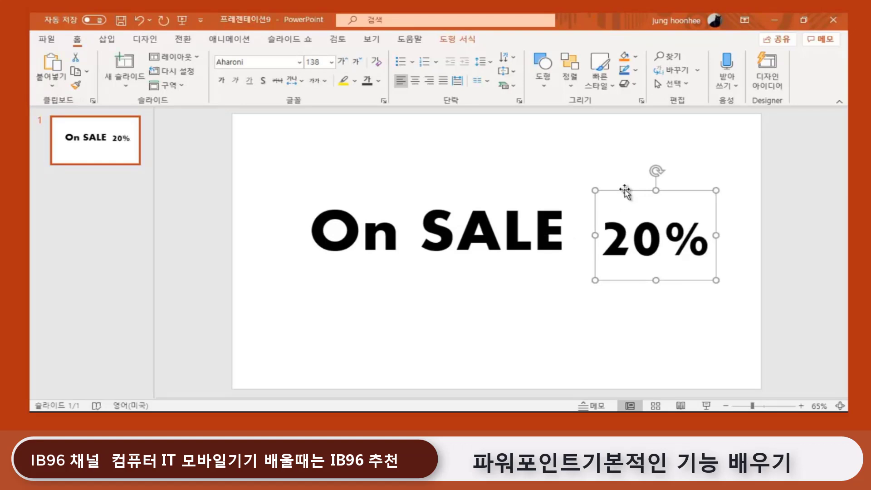
mouse_move(624, 190)
mouse_down()
mouse_move(604, 190)
mouse_move(594, 230)
mouse_move(615, 181)
mouse_move(505, 253)
mouse_up()
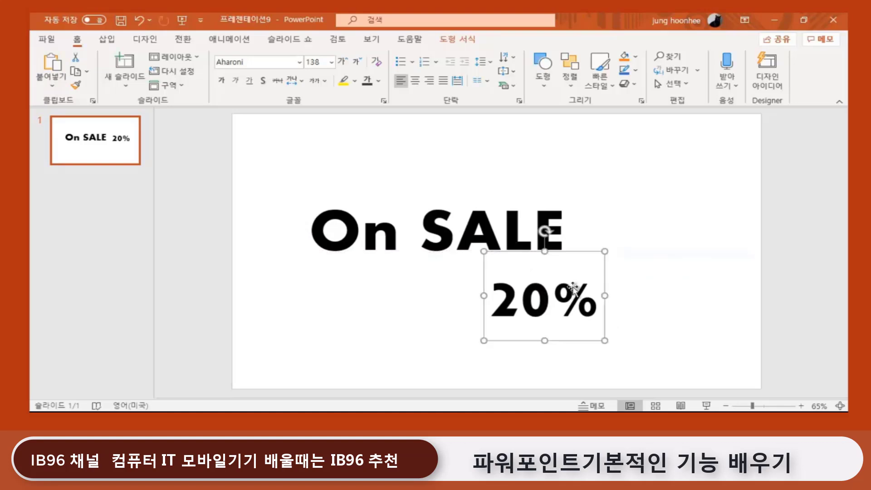
click(698, 340)
Step: Remove the stray tilde after 20% and position the box beside On SALE
click(602, 303)
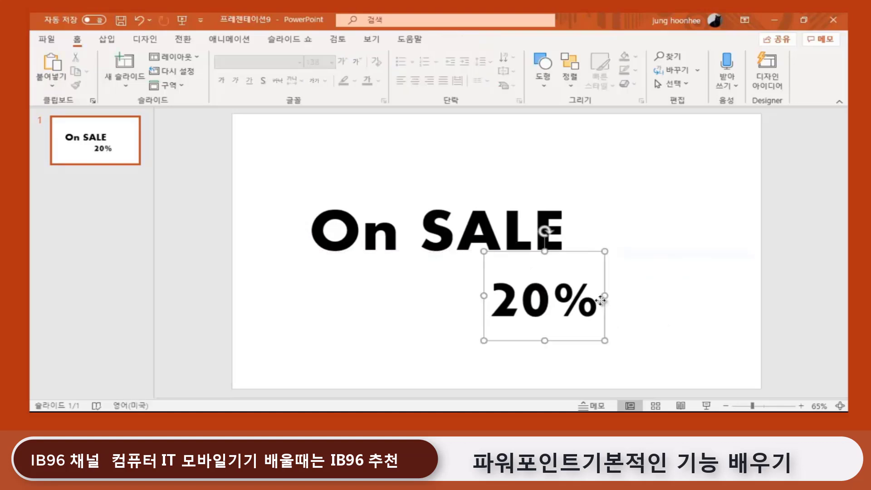
click(600, 307)
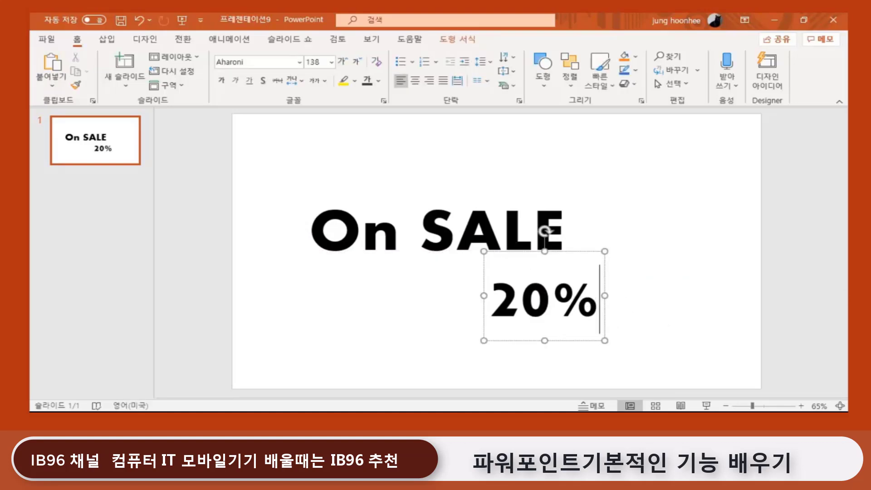
text( ~)
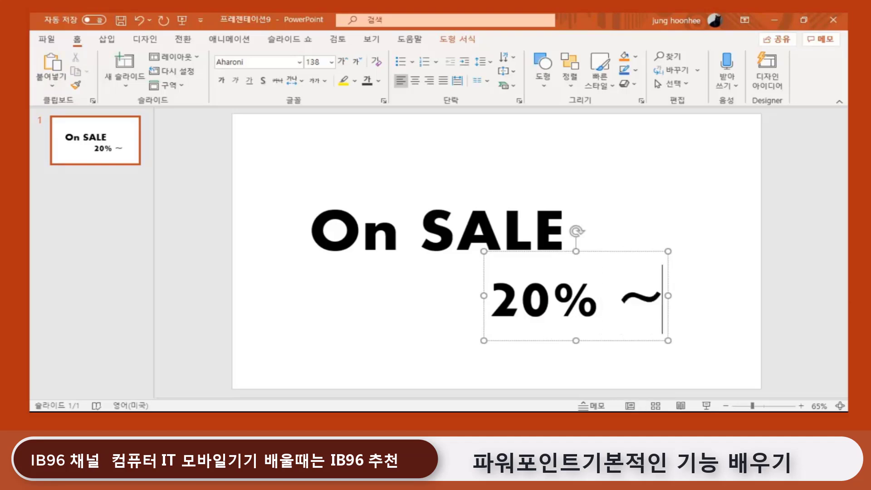
key(BackSpace)
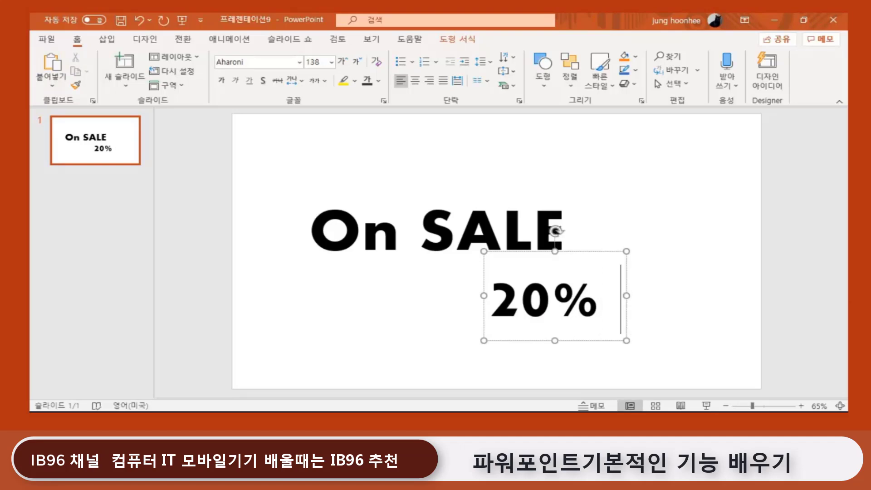
key(BackSpace)
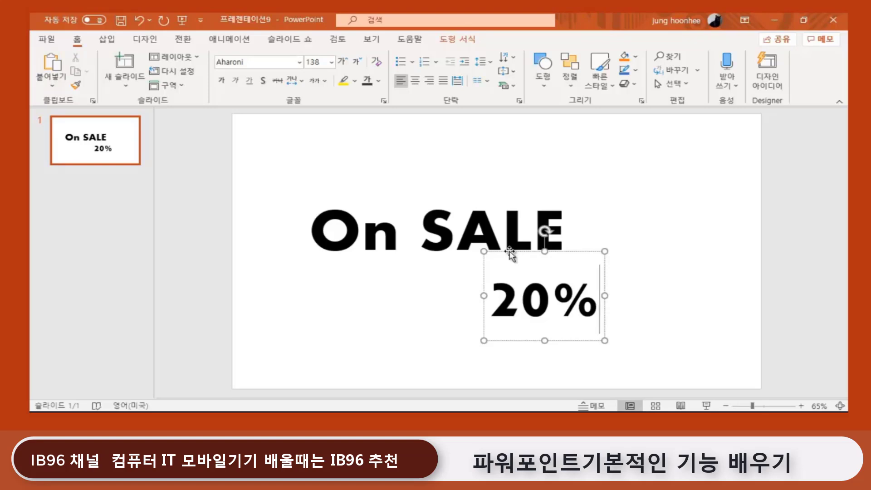
drag(509, 250, 630, 232)
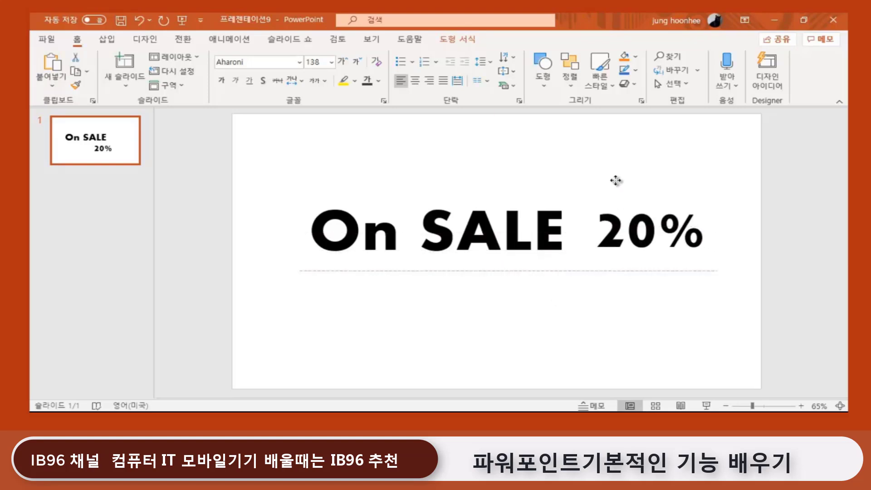
click(667, 330)
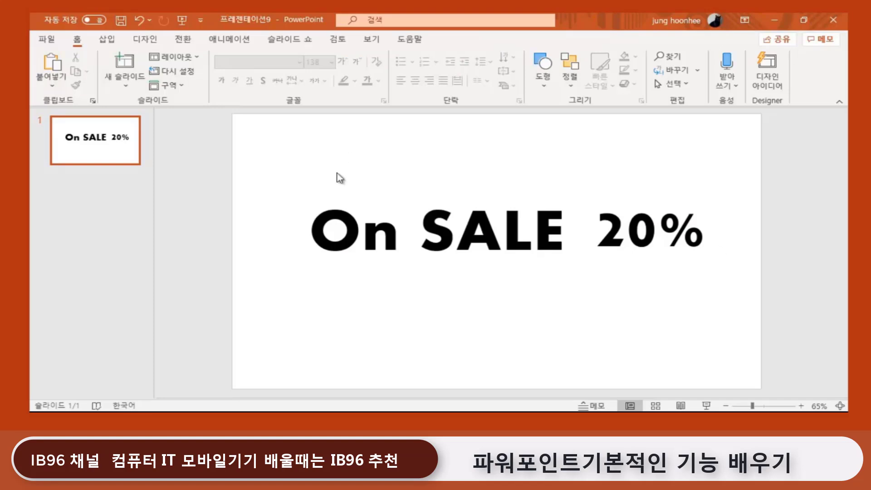
Step: Select the whole On SALE text box and bring up its Font Color palette
click(397, 229)
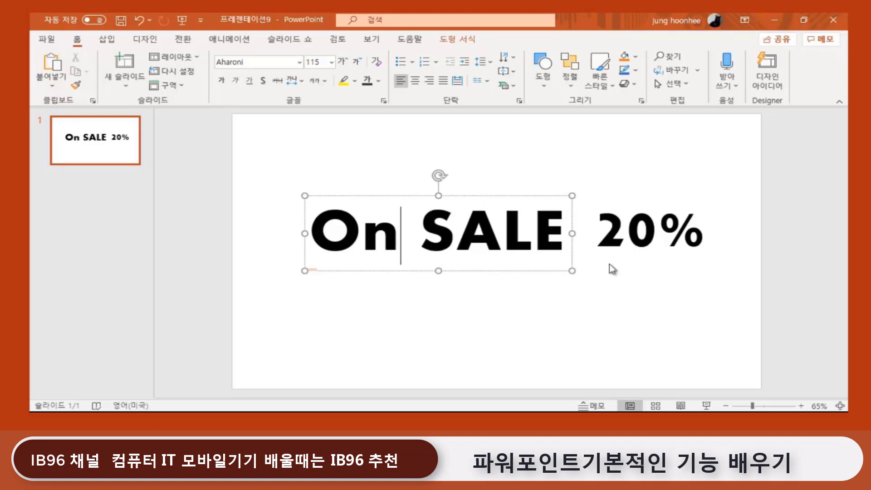
click(607, 294)
click(563, 234)
click(571, 317)
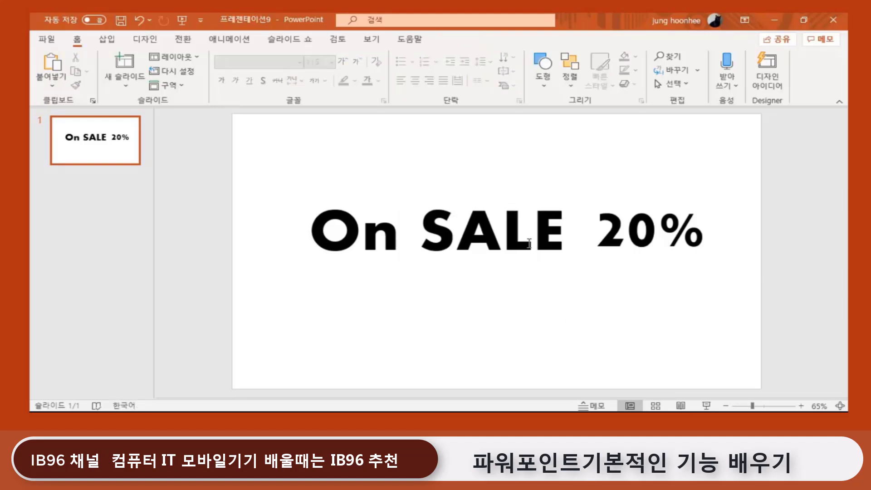
click(564, 233)
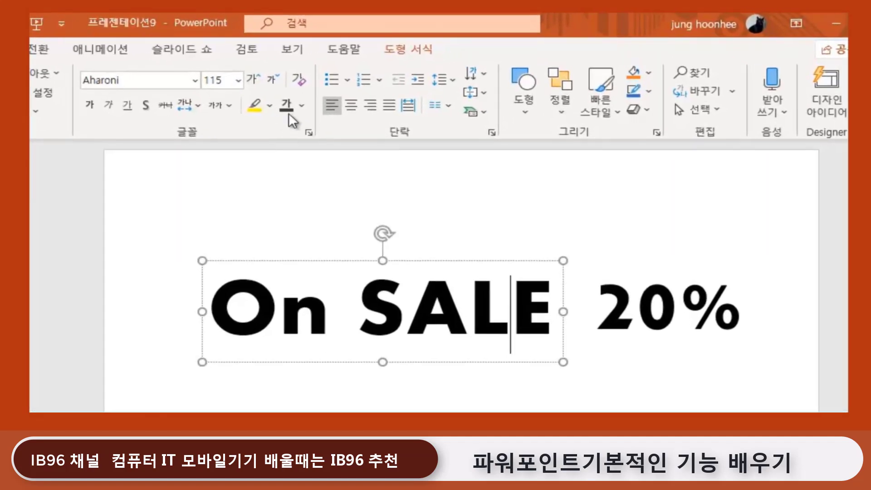
click(474, 261)
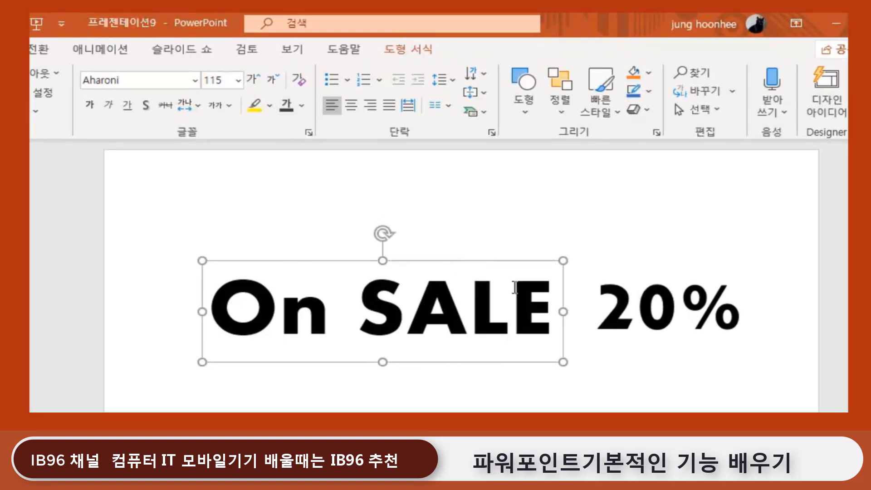
click(301, 106)
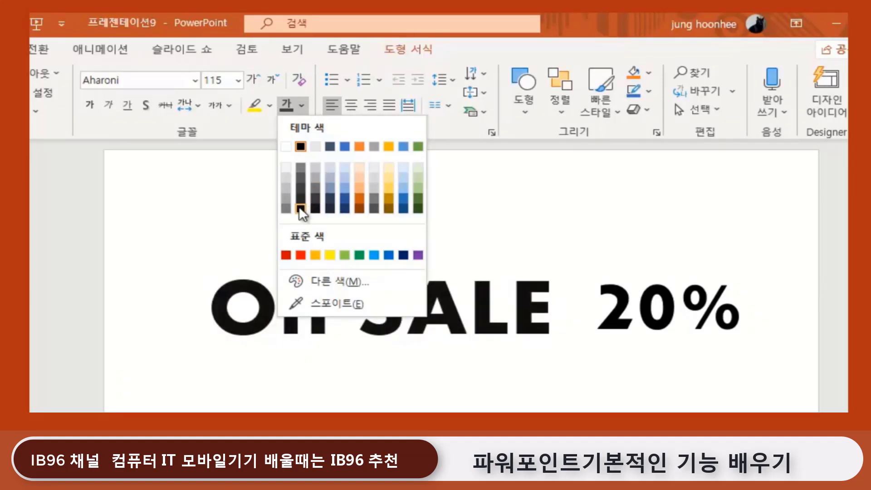
Step: Color the On SALE text red from Standard Colors, then reselect the On SALE box
click(301, 254)
key(Escape)
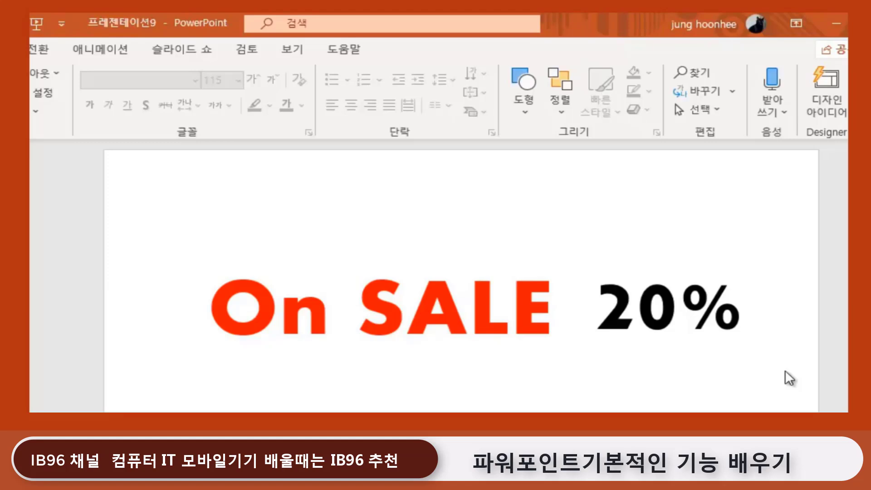
click(225, 305)
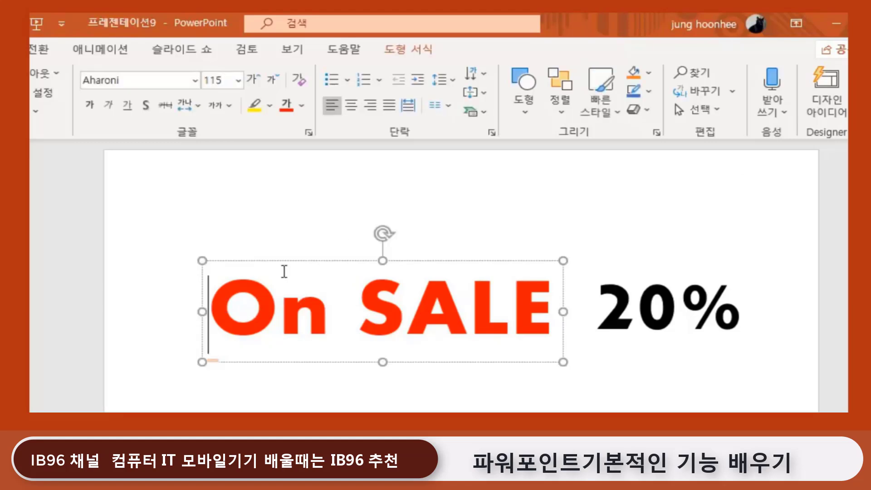
click(259, 260)
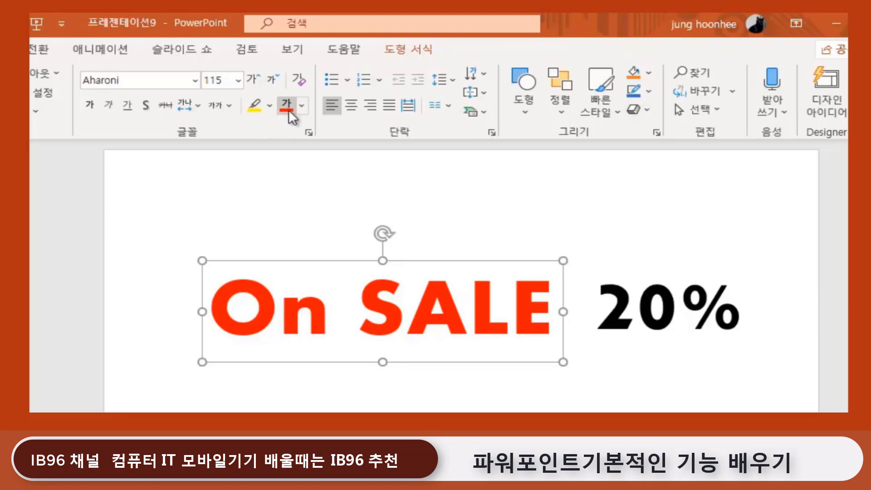
click(279, 229)
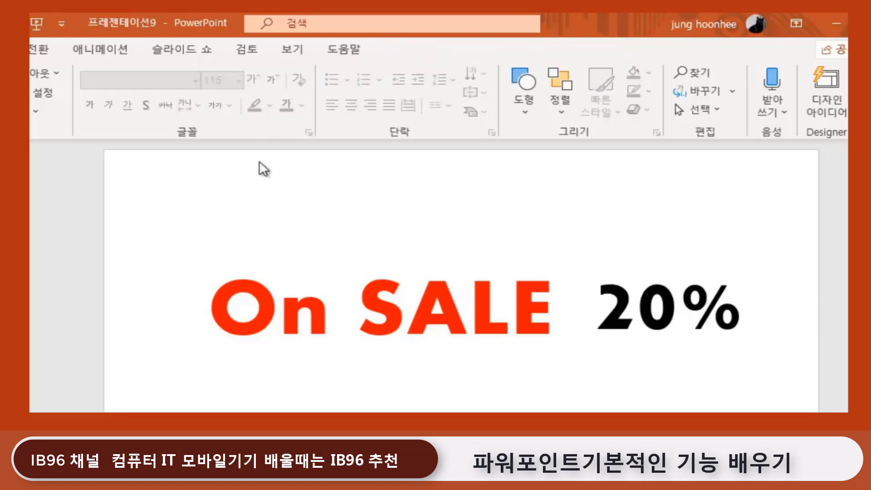
click(278, 275)
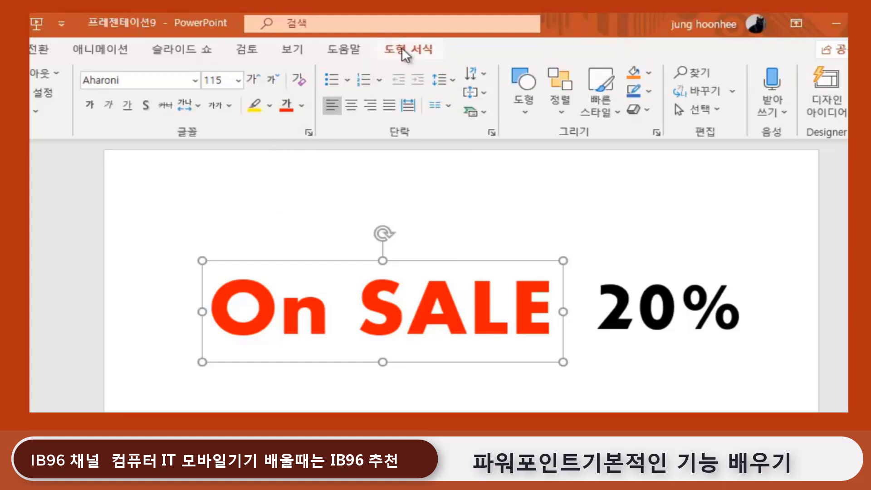
Step: Switch to the Shape Format (도형 서식) tab for the selected On SALE box
click(425, 48)
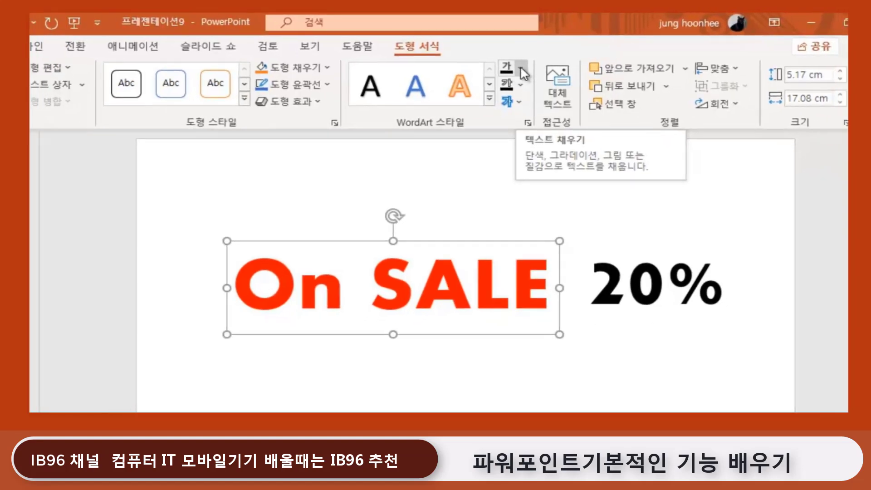
Step: Bring up the Format Shape Text Fill settings for On SALE via Text Fill > More Gradients
click(521, 72)
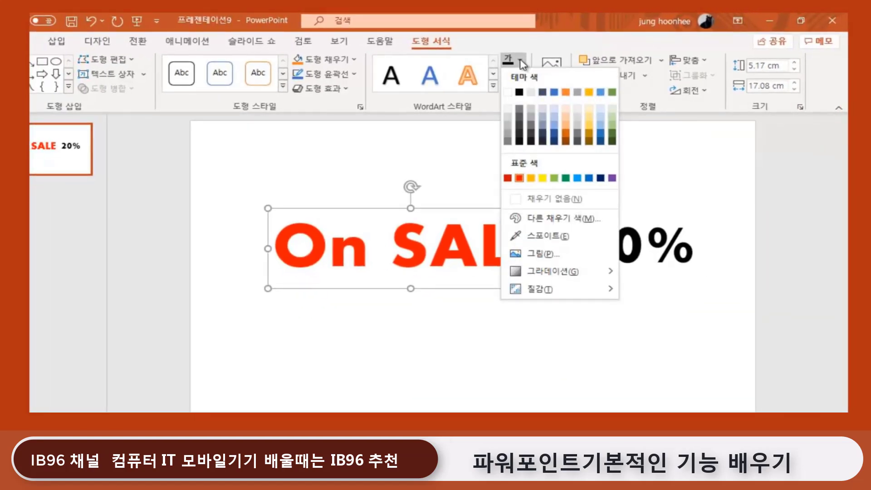
mouse_move(558, 271)
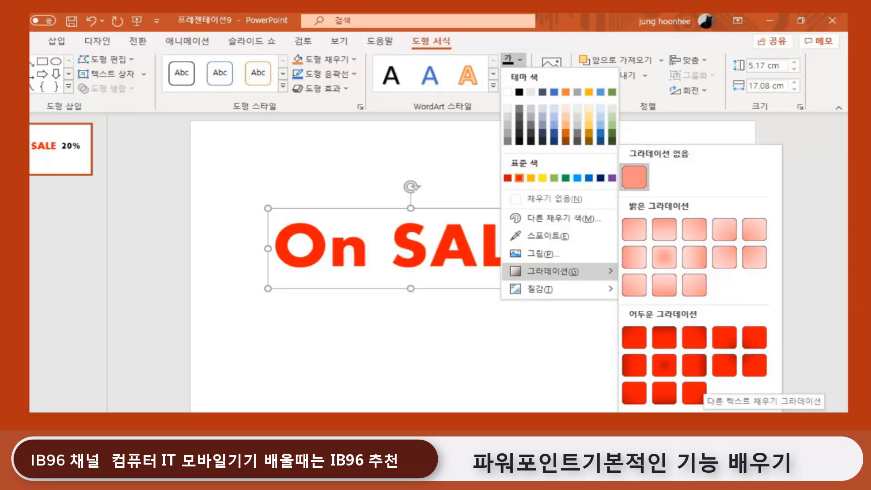
click(699, 394)
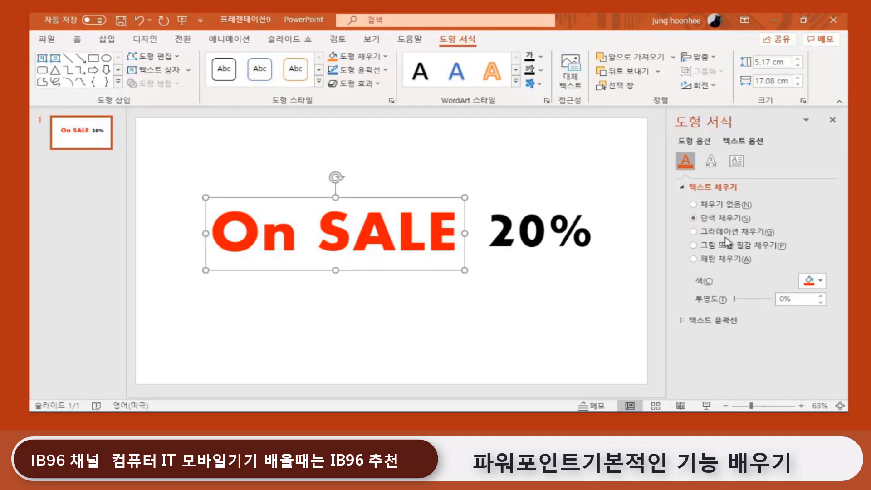
Step: Switch the On SALE text to a gradient fill and trim it to two gradient stops
click(695, 232)
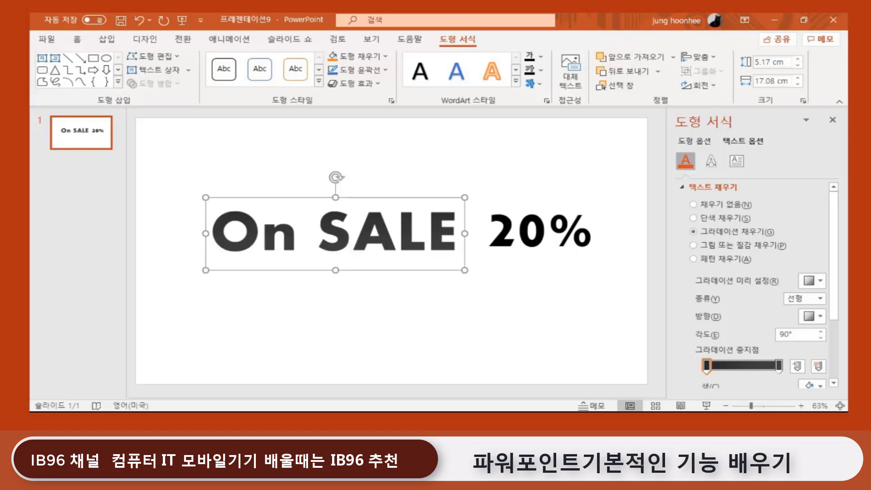
click(762, 366)
click(737, 368)
click(761, 366)
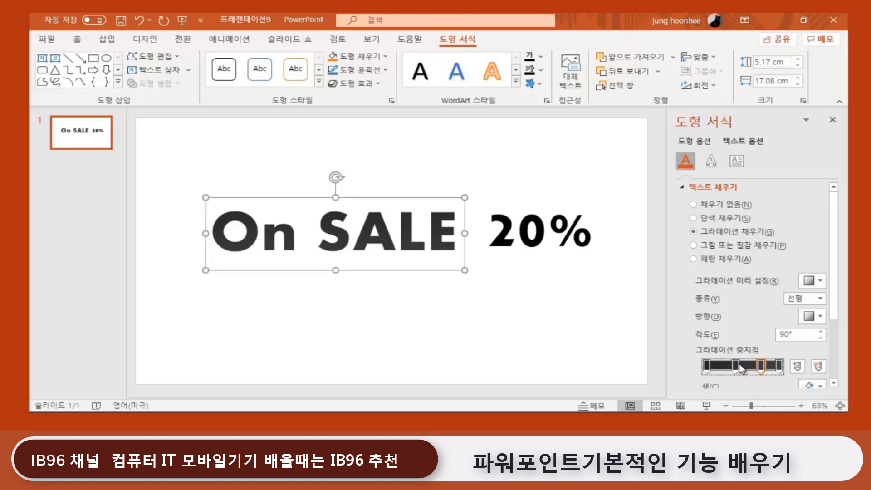
click(819, 366)
click(736, 366)
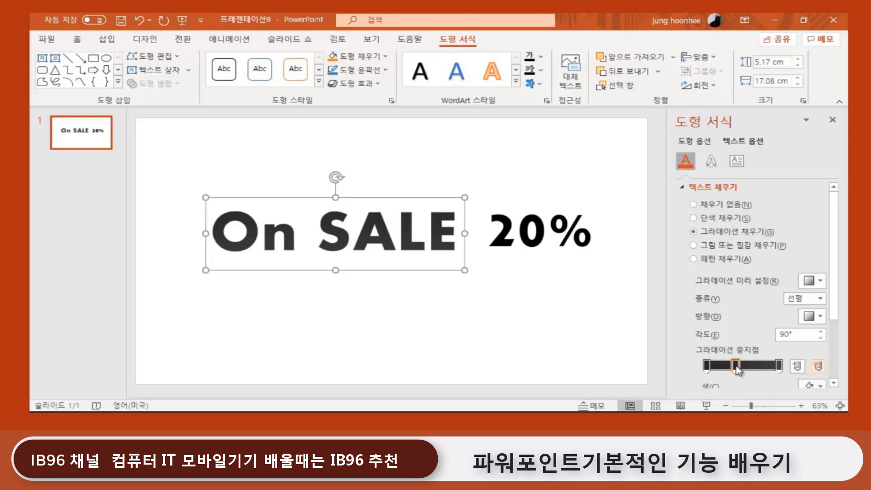
click(819, 366)
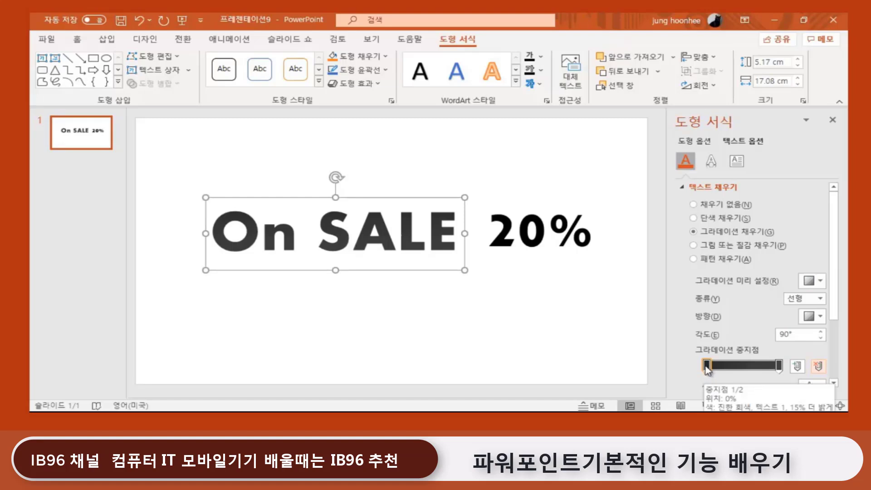
drag(833, 236, 834, 281)
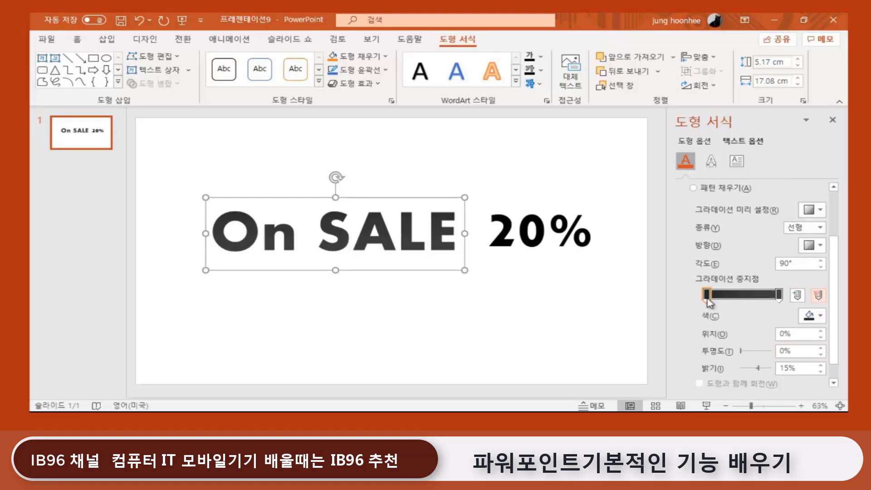
click(821, 316)
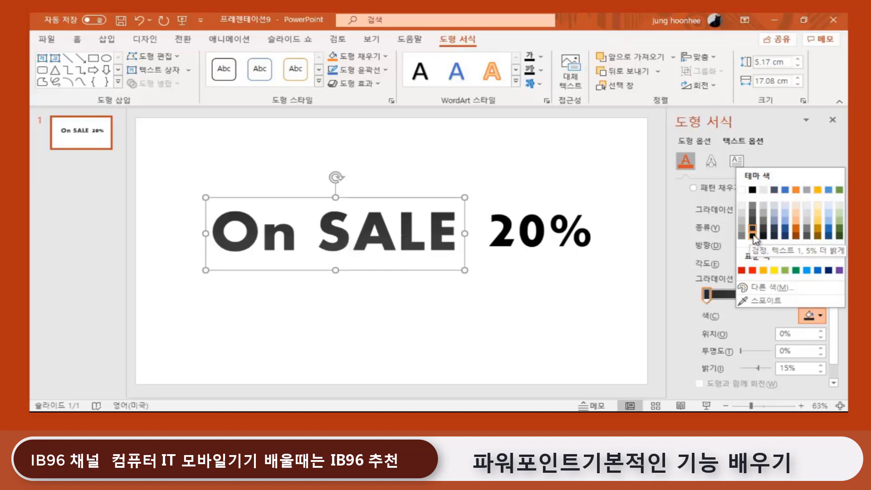
Step: Set the left gradient stop to near-black and the right stop to dark gray at 25% brightness
click(752, 235)
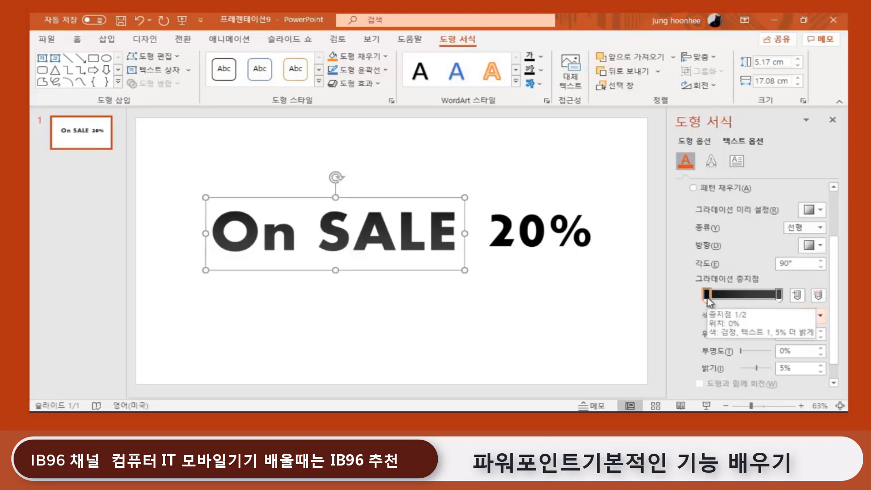
click(779, 295)
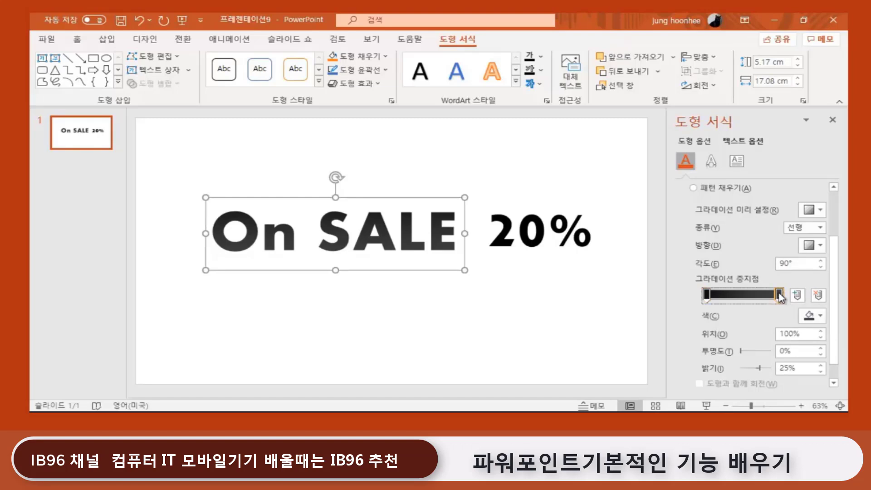
click(822, 316)
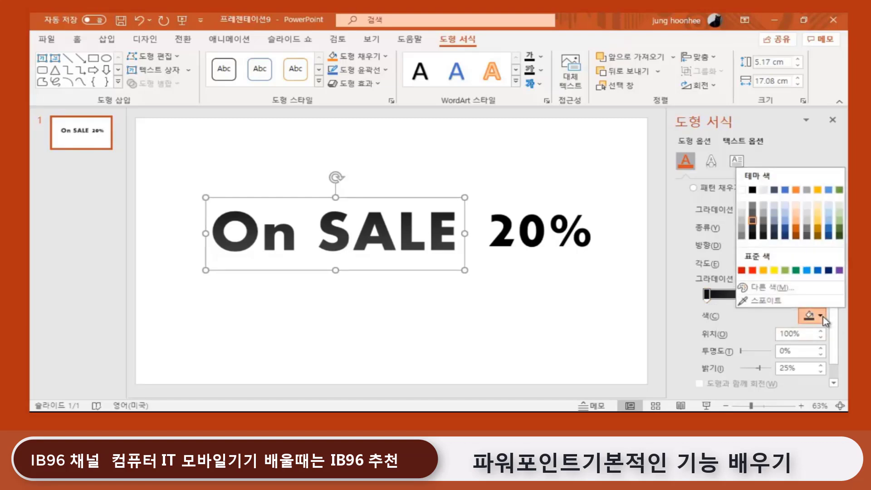
click(762, 213)
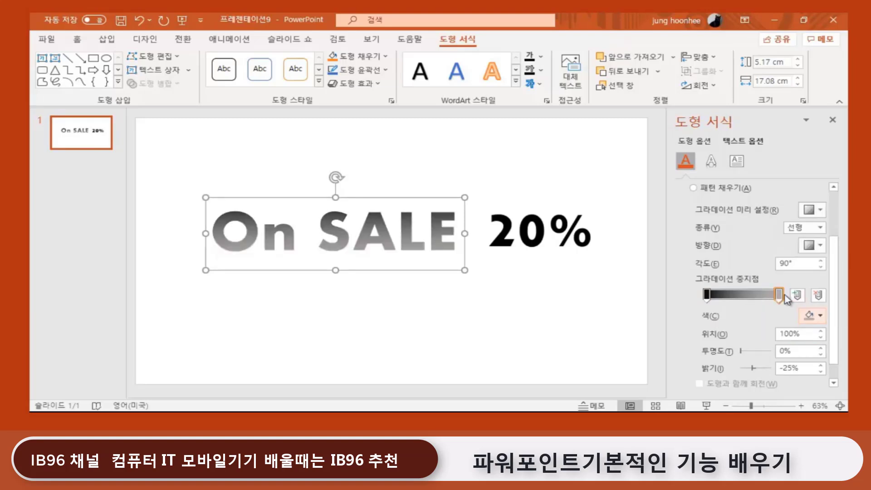
click(821, 315)
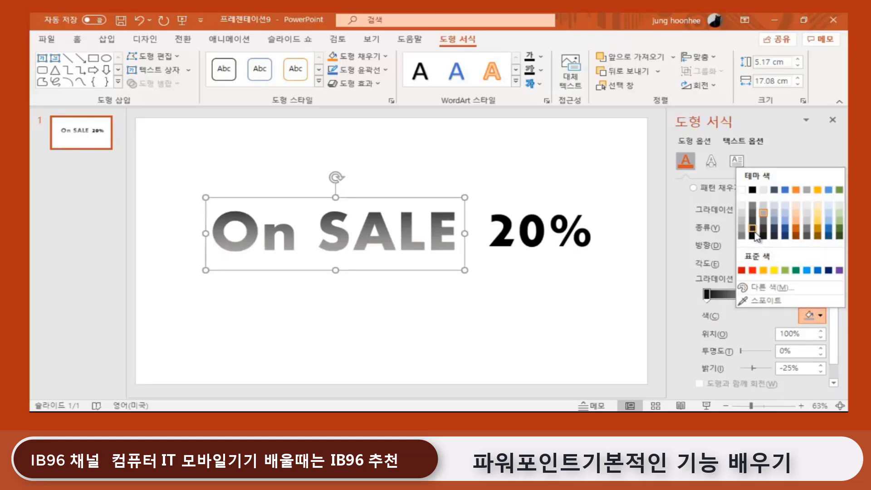
click(753, 214)
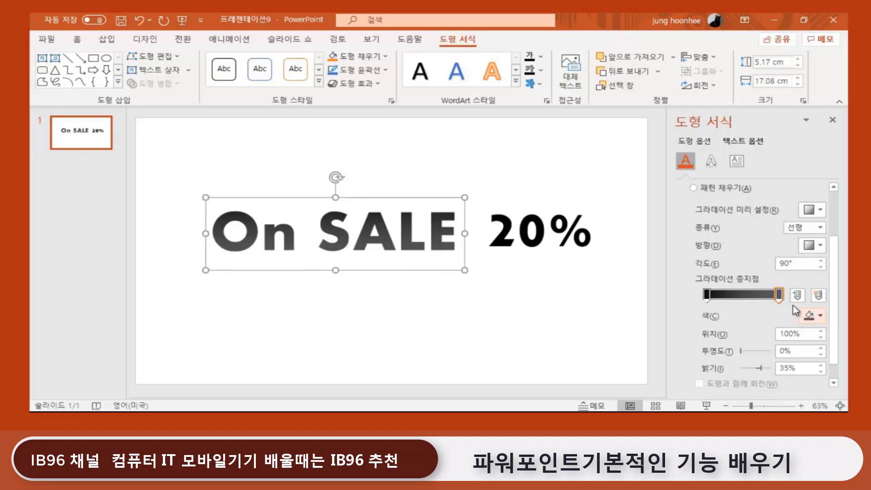
click(819, 317)
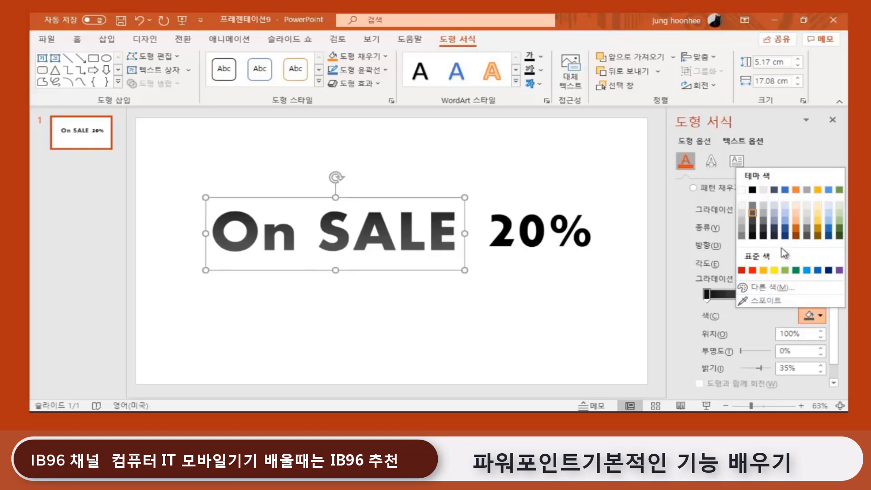
click(753, 220)
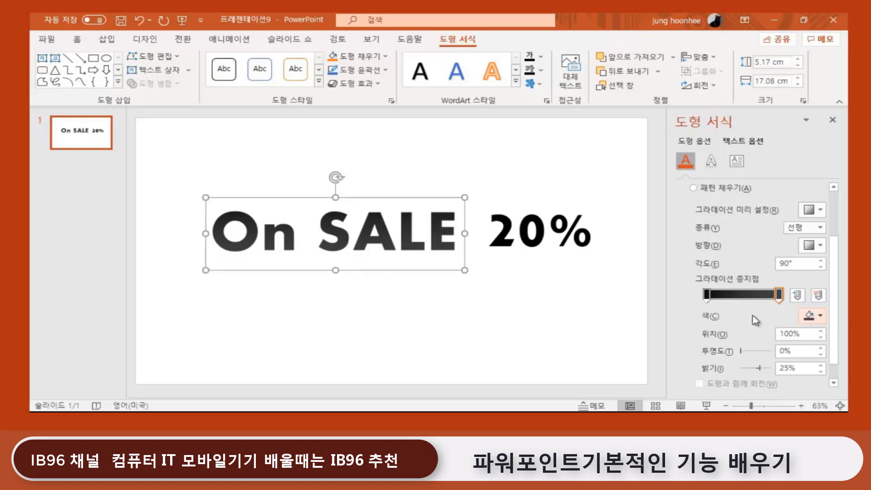
click(472, 303)
click(532, 233)
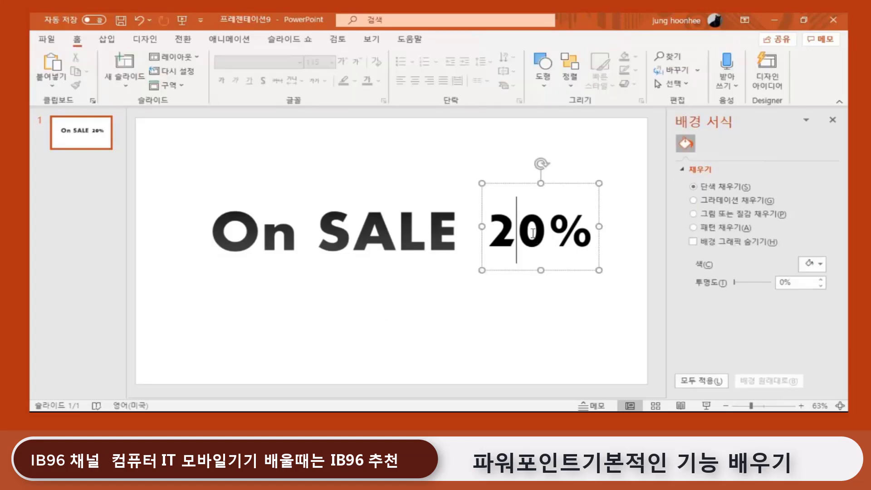
click(514, 184)
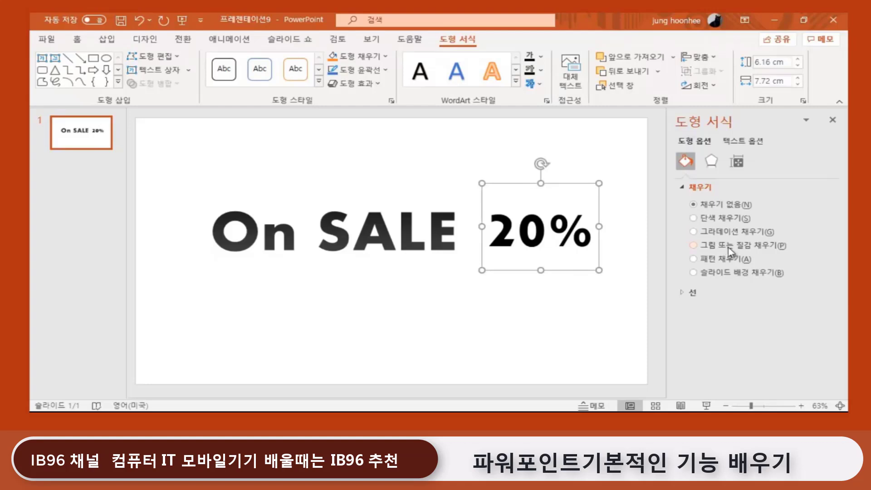
click(709, 232)
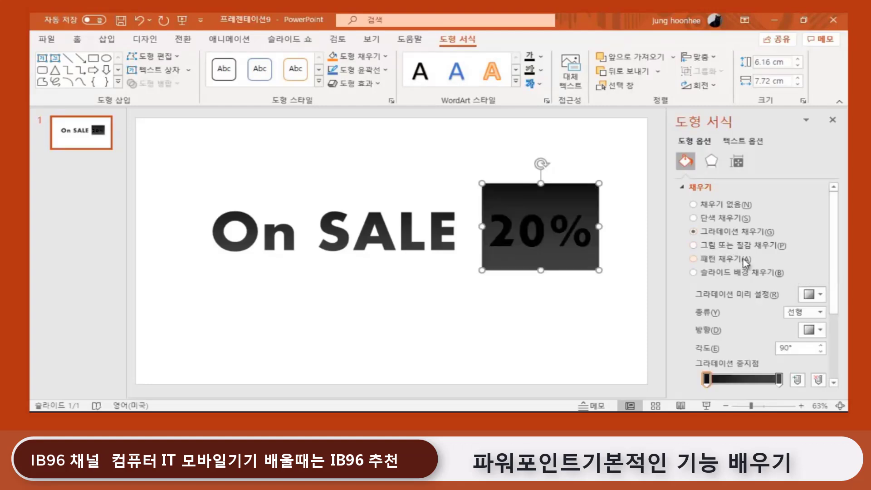
key(ctrl+z)
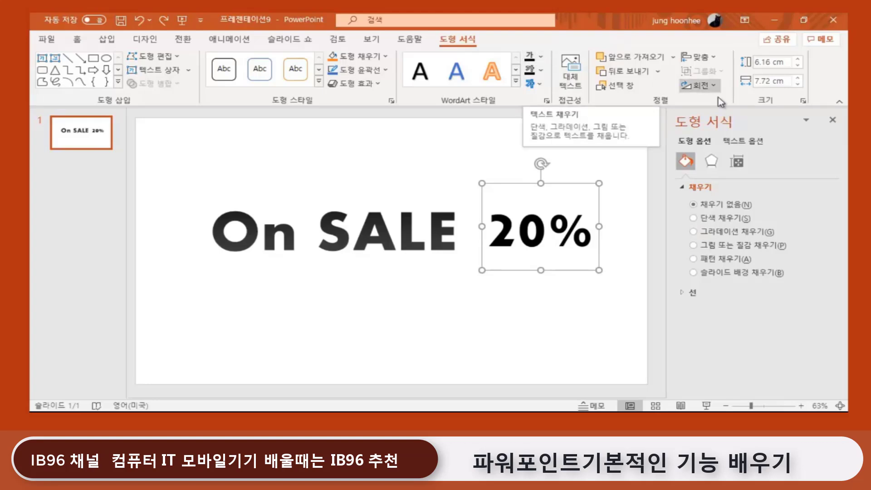
Step: Give the 20% text a gradient fill through Text Fill's More Gradients settings
click(531, 60)
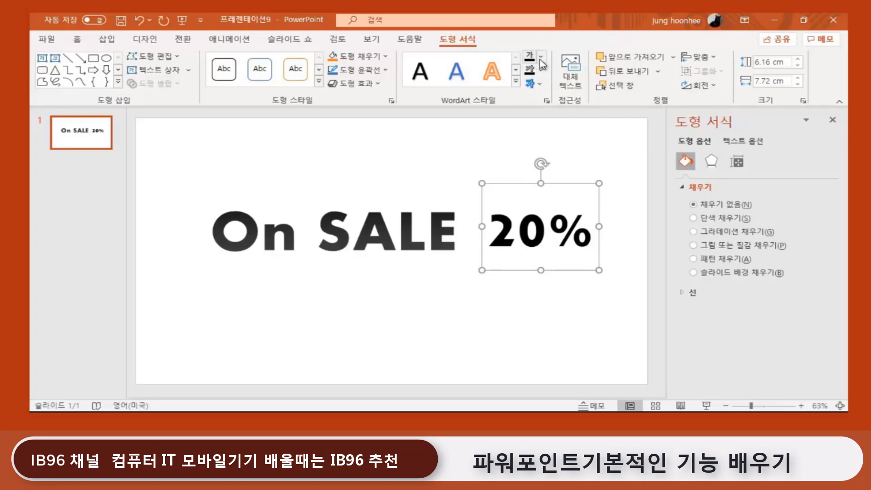
click(540, 59)
mouse_move(562, 254)
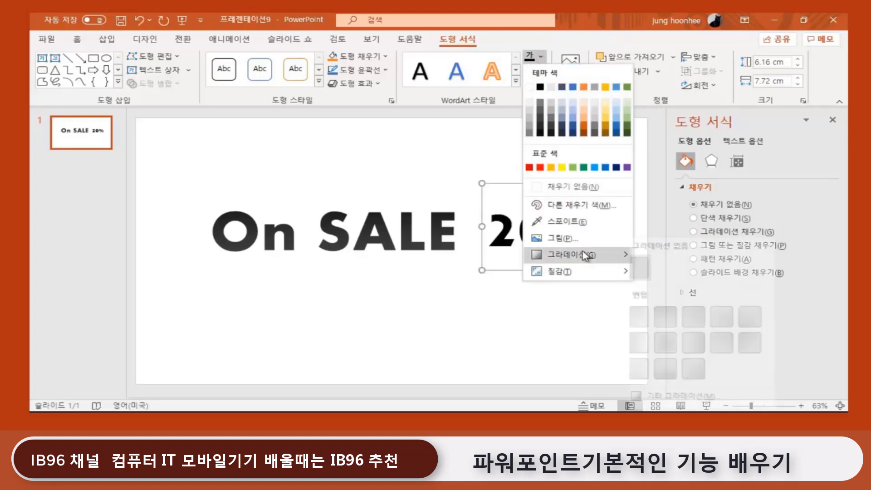
click(678, 396)
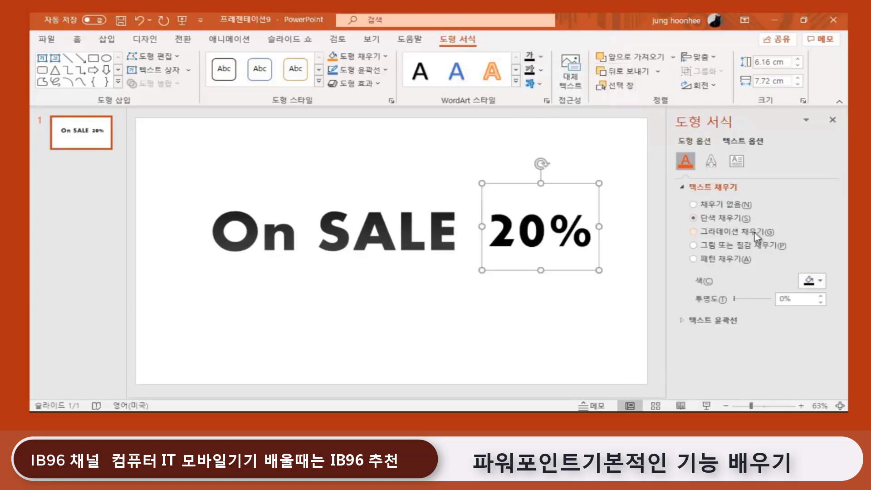
click(696, 233)
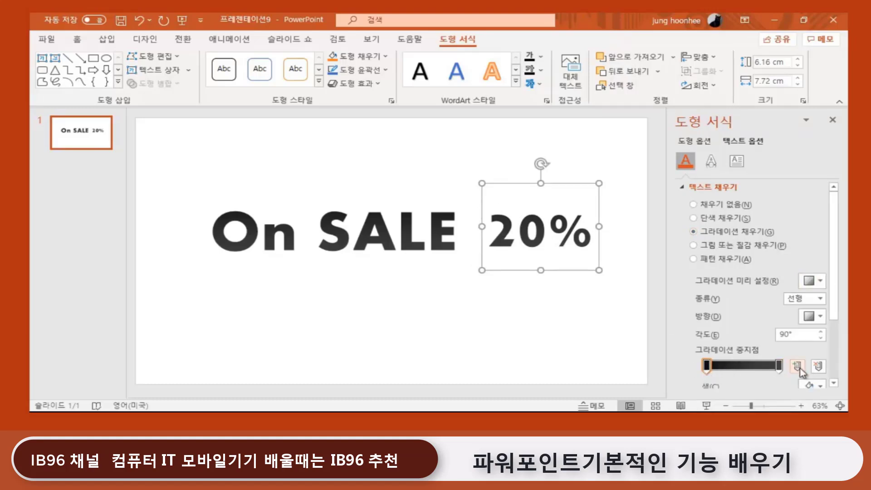
Step: Color both gradient stops of the 20% text standard Red
click(820, 385)
click(754, 336)
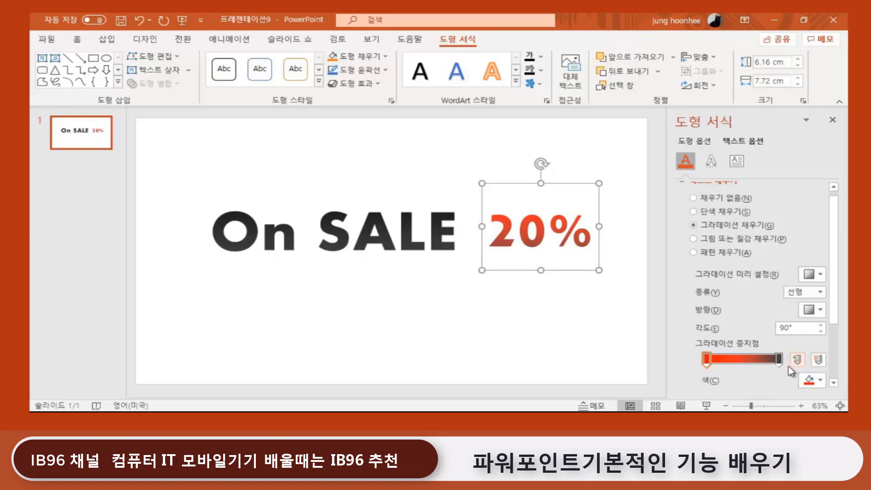
click(779, 359)
click(820, 382)
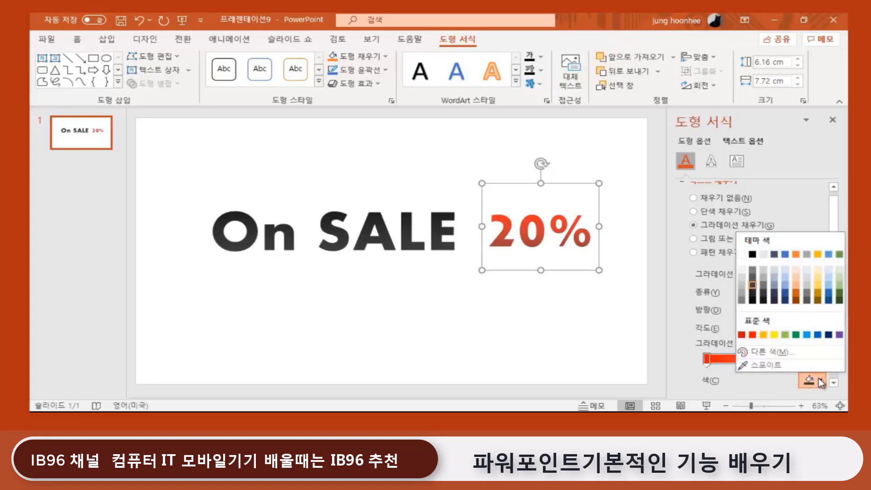
click(741, 336)
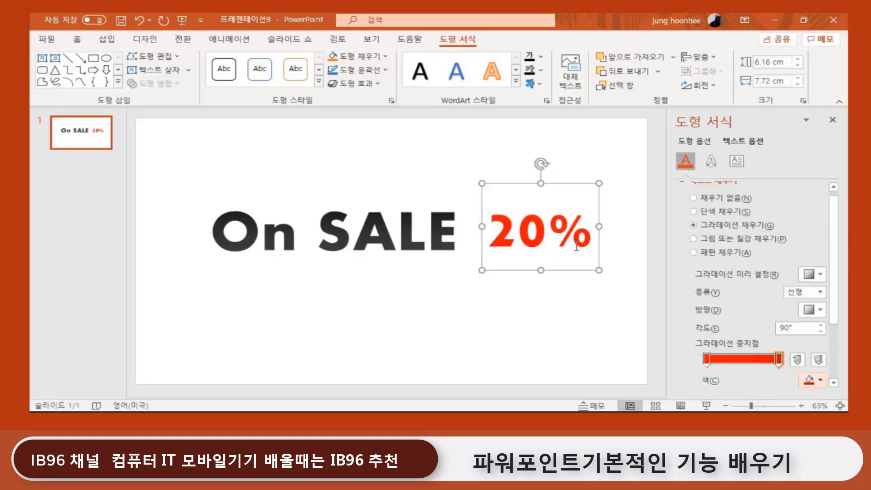
Step: Check both gradient stops and close the Format Shape pane
click(708, 362)
click(779, 360)
click(834, 121)
click(585, 321)
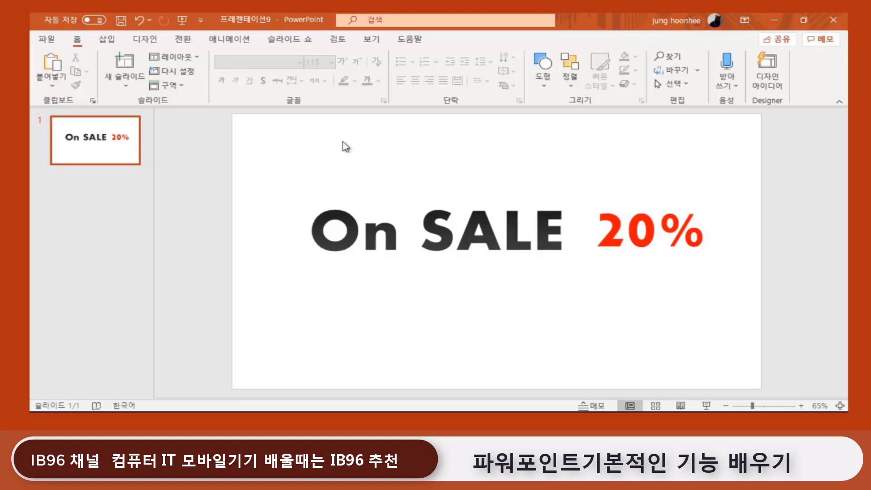
Step: Drag a selection rectangle so the On SALE and 20% boxes are selected together
drag(385, 170, 834, 297)
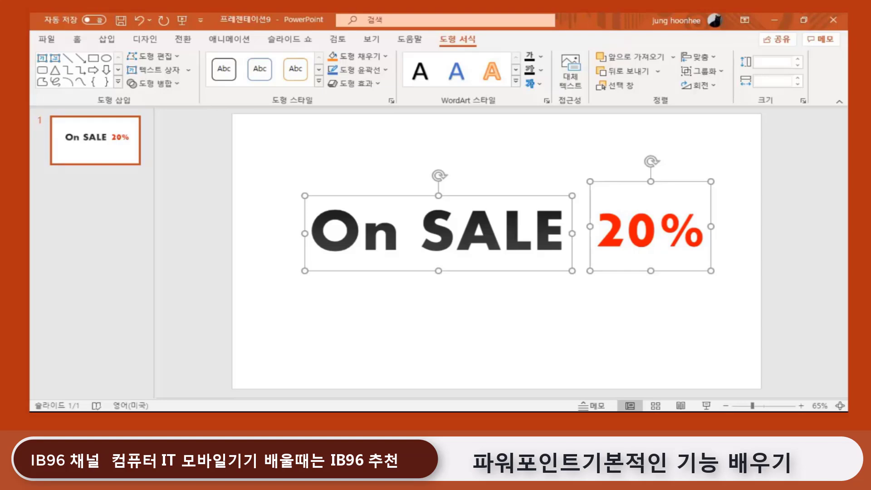
click(286, 166)
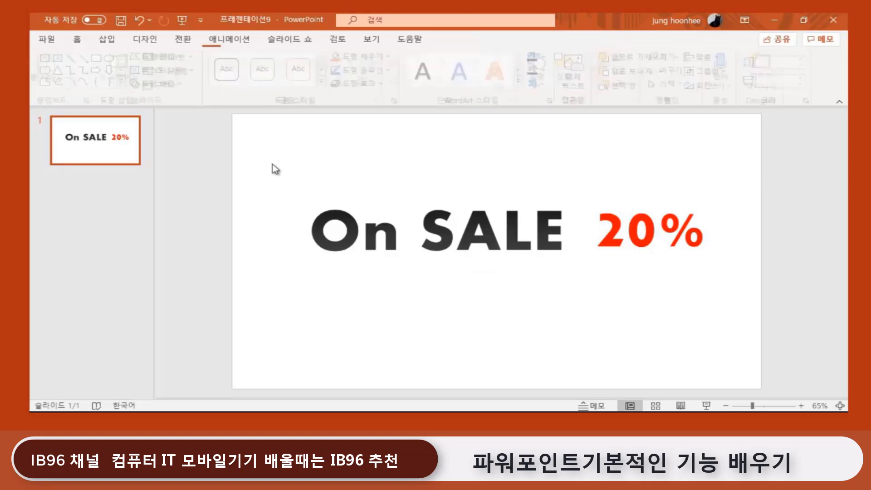
click(390, 233)
click(622, 222)
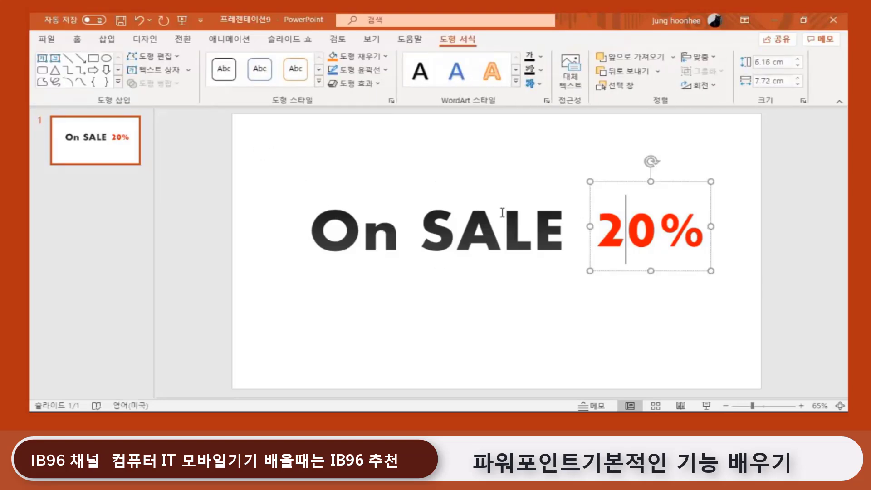
click(458, 232)
click(667, 235)
click(280, 189)
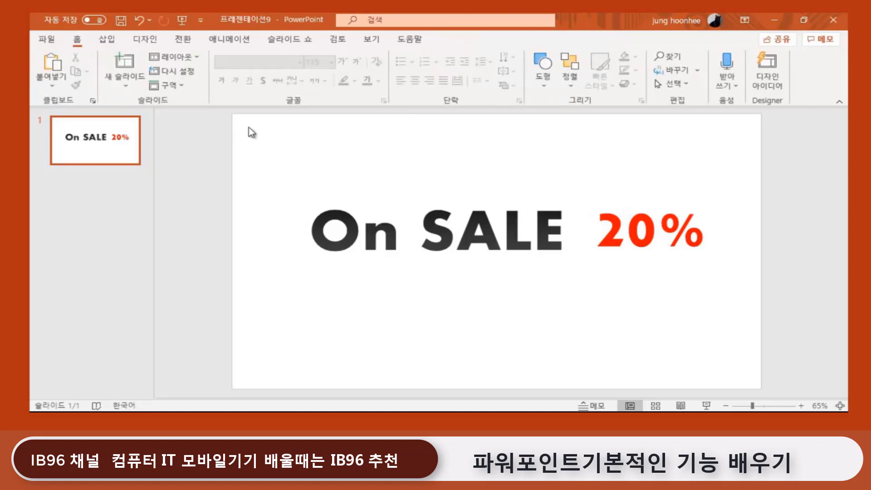
drag(247, 132, 847, 337)
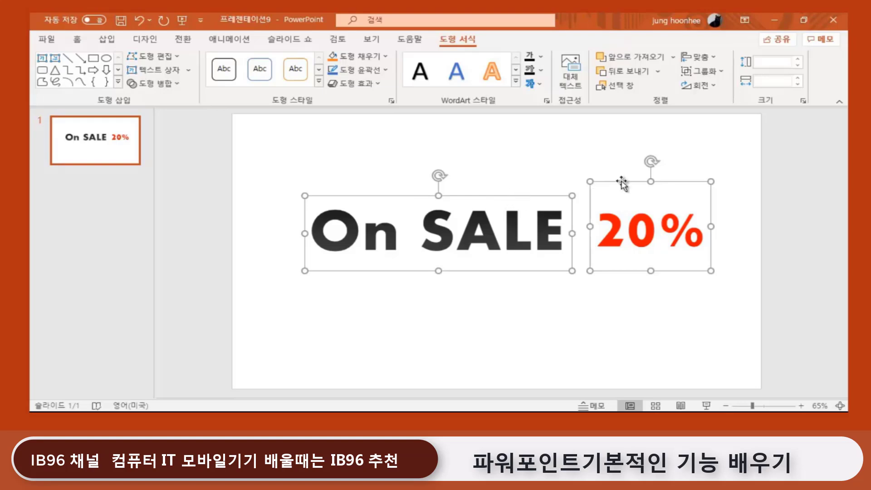
Step: Save the selected boxes as a picture, choosing the Pictures folder and PNG type
right_click(530, 198)
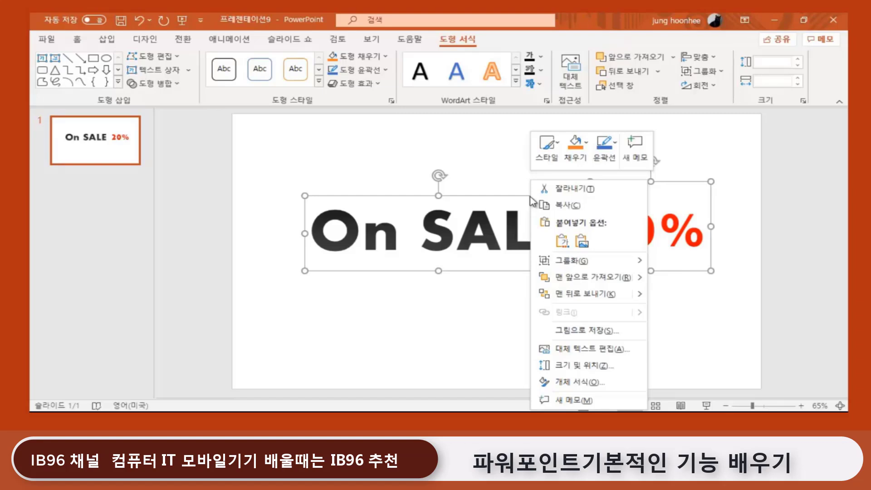
click(598, 333)
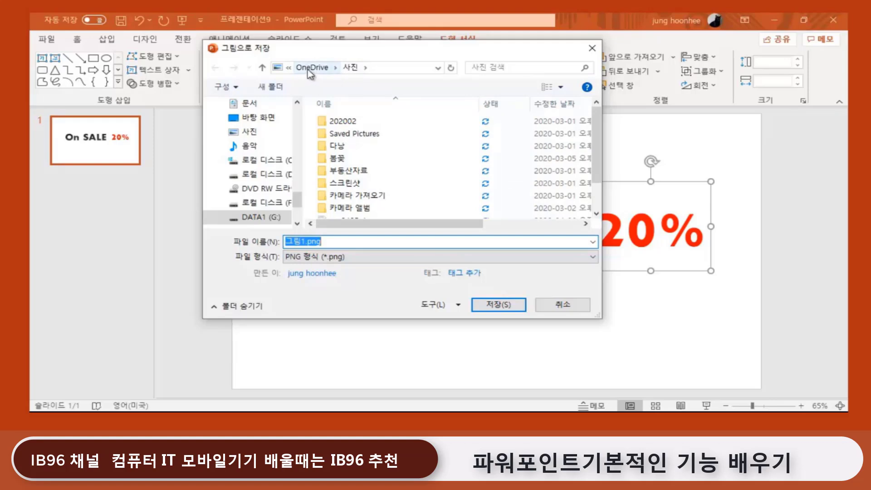
mouse_move(252, 156)
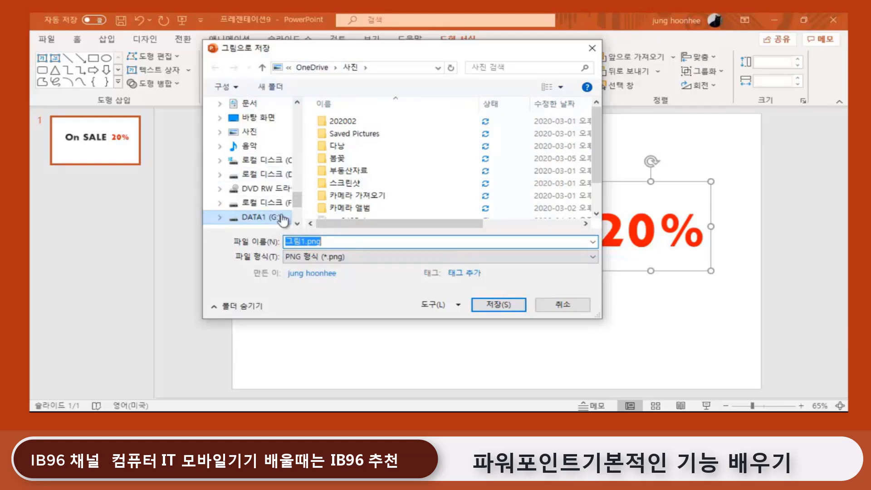
click(248, 132)
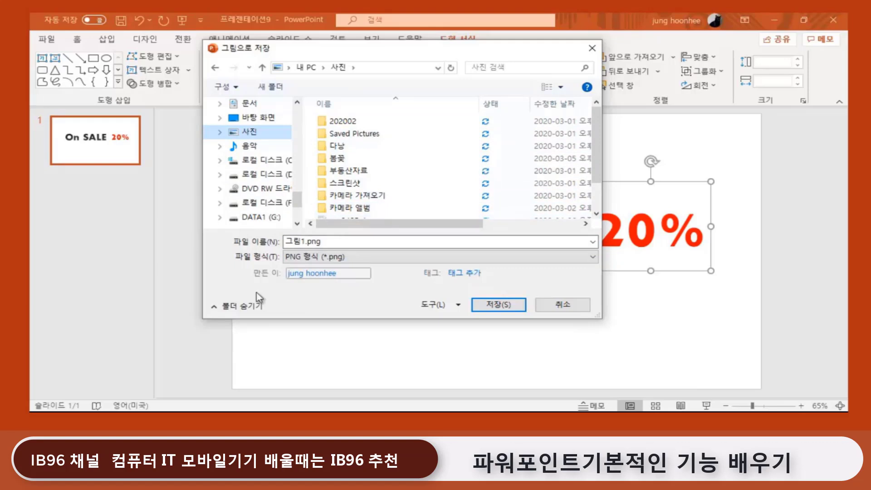
click(392, 259)
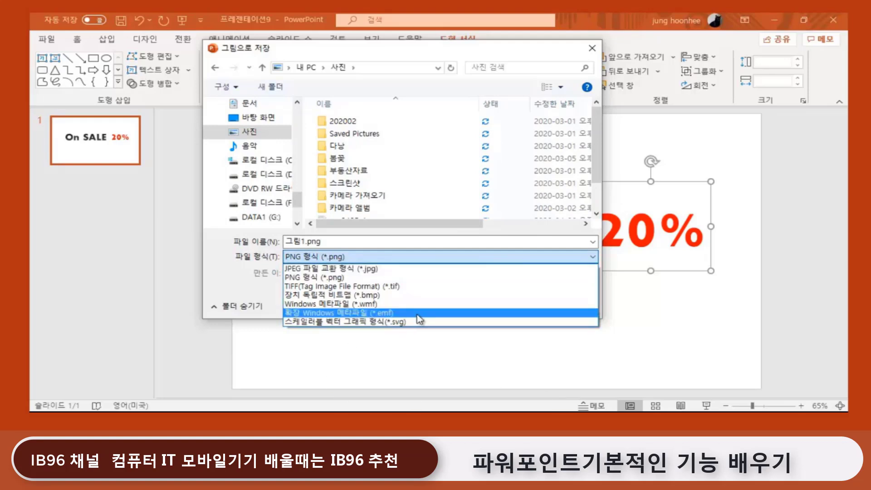
click(327, 282)
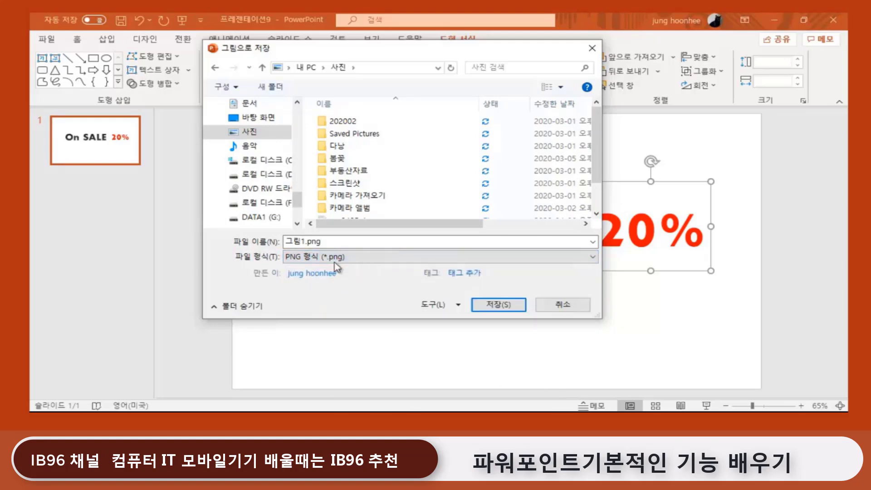
Step: Name the picture sale_img1, save it, and deselect the boxes
double_click(333, 242)
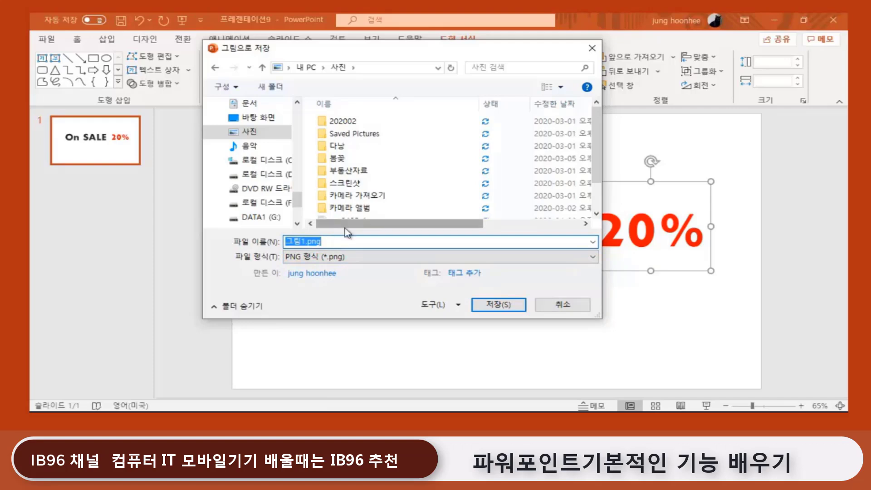
key(BackSpace)
text(S)
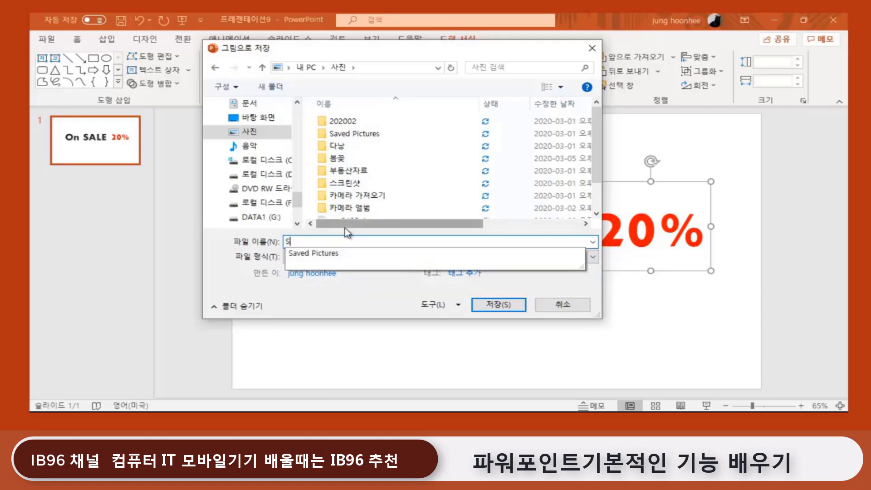
key(BackSpace)
text(s)
text(ale)
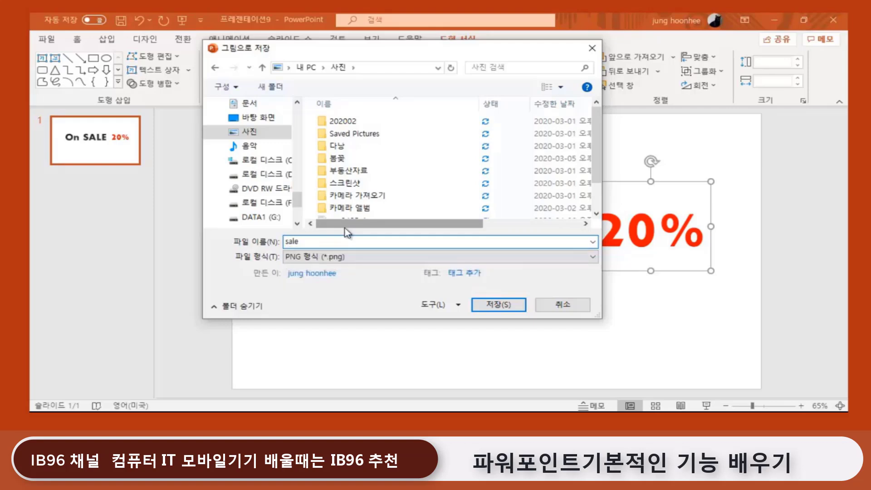
text(_im)
text(g1)
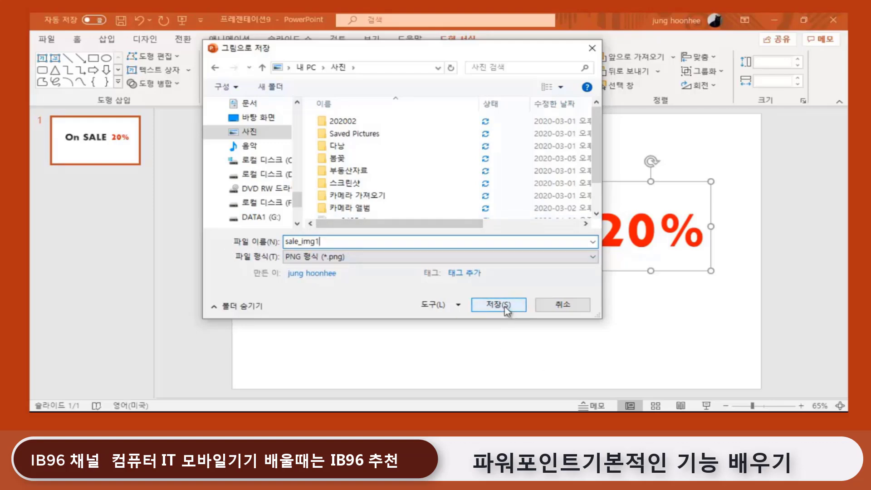
click(516, 305)
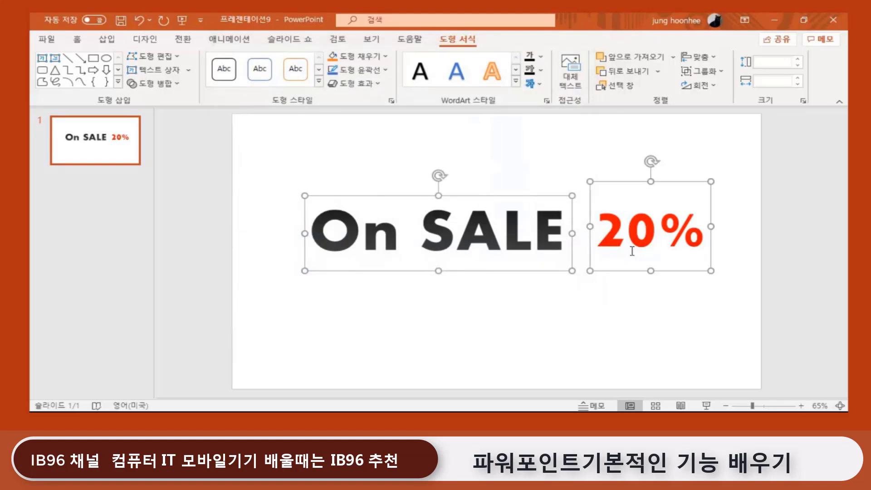
click(503, 330)
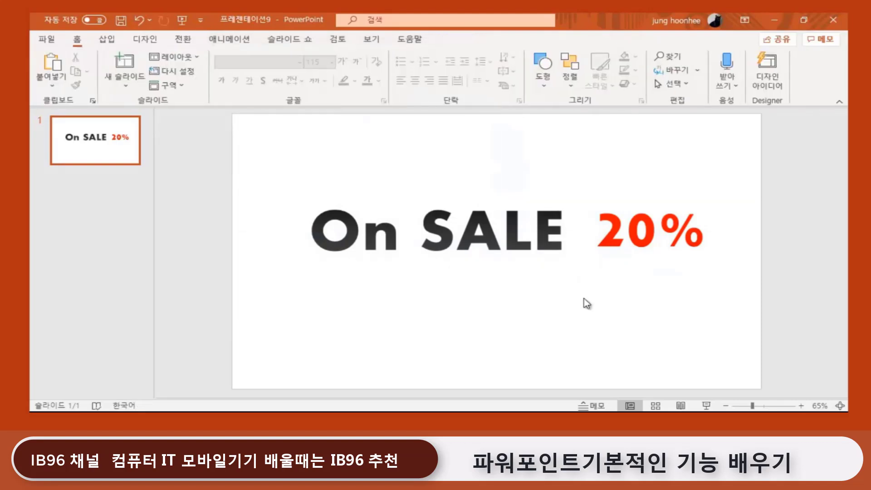